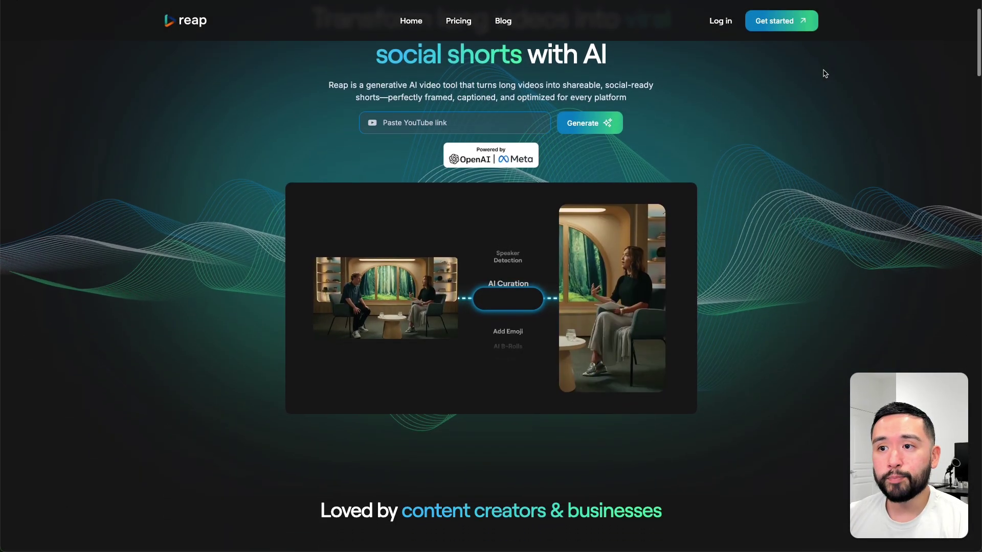
Scroll the Reap landing page past the creator thumbnails and REPURPOSE cards to the EDIT section
scroll(824, 73, down, 5)
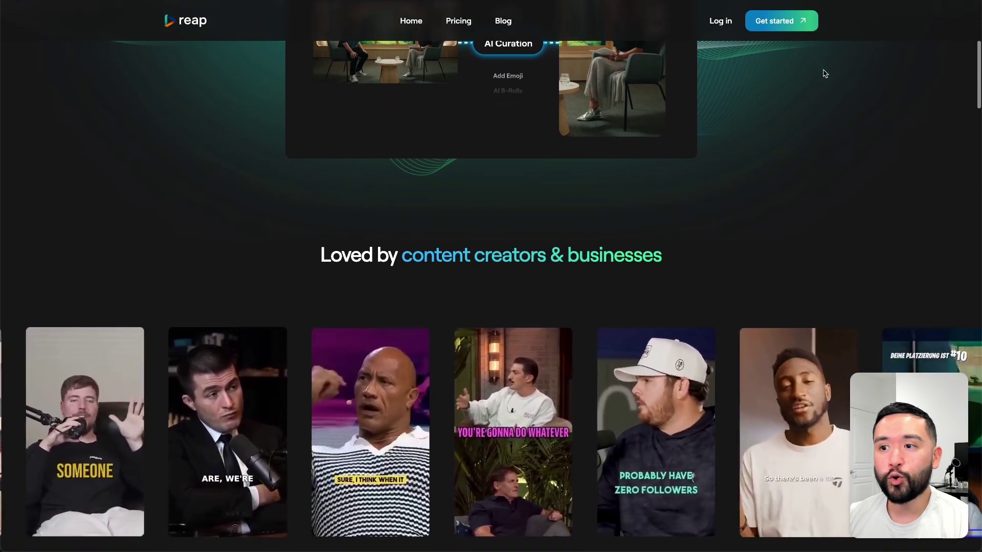
scroll(824, 74, down, 7)
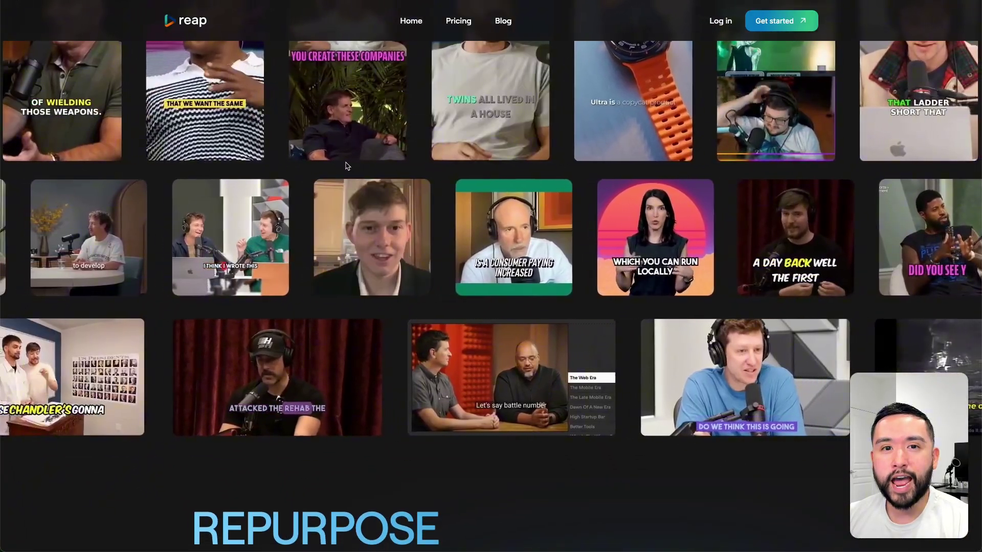
scroll(349, 167, up, 1)
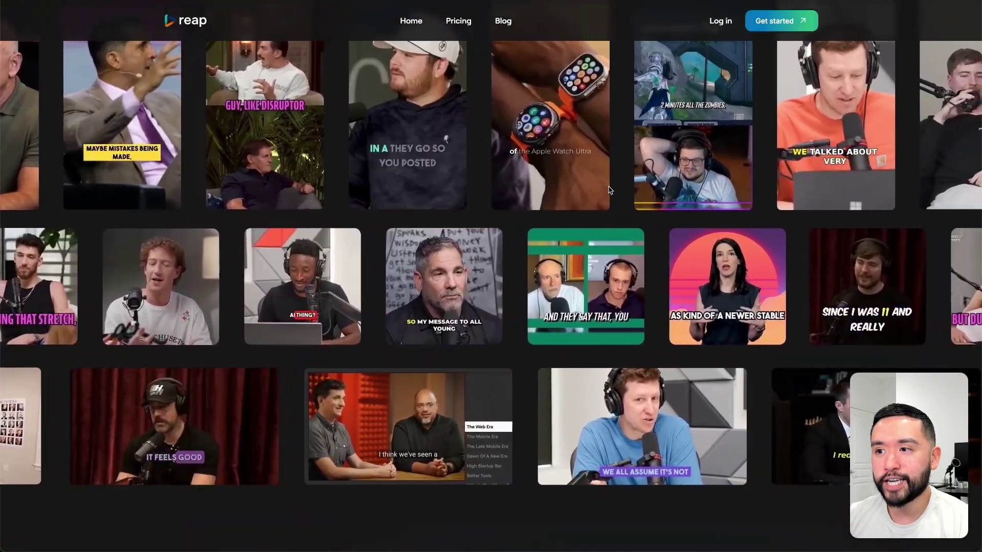
scroll(603, 191, down, 4)
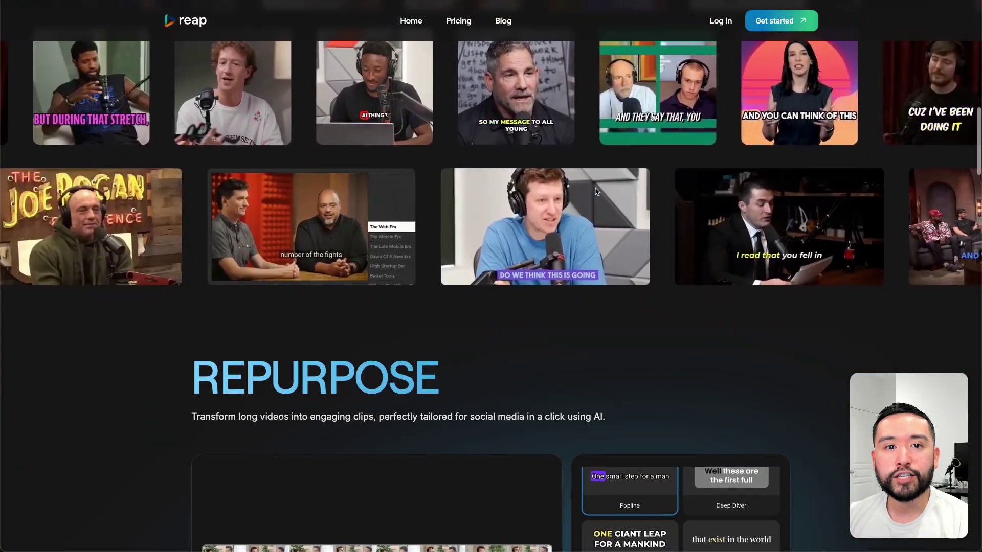
scroll(596, 191, down, 4)
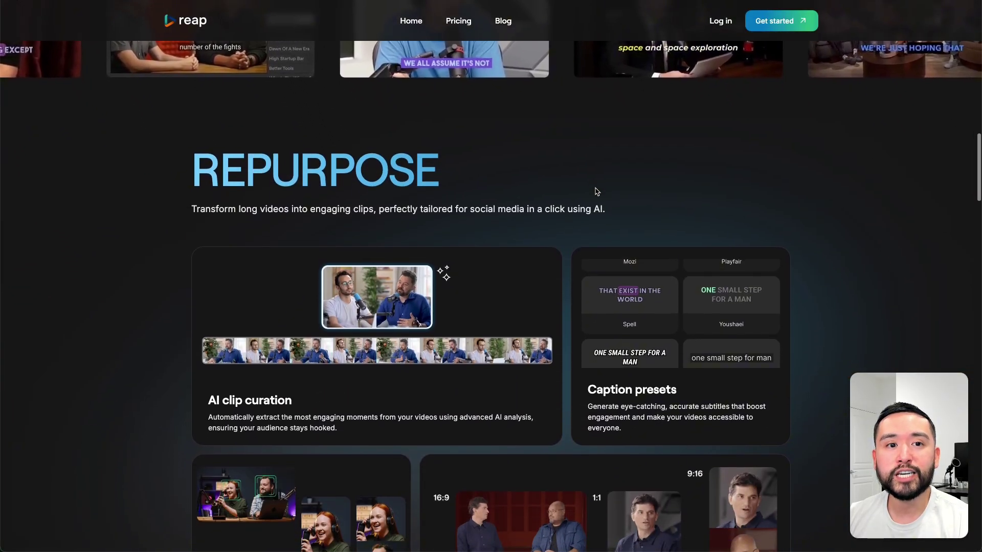
scroll(596, 191, down, 5)
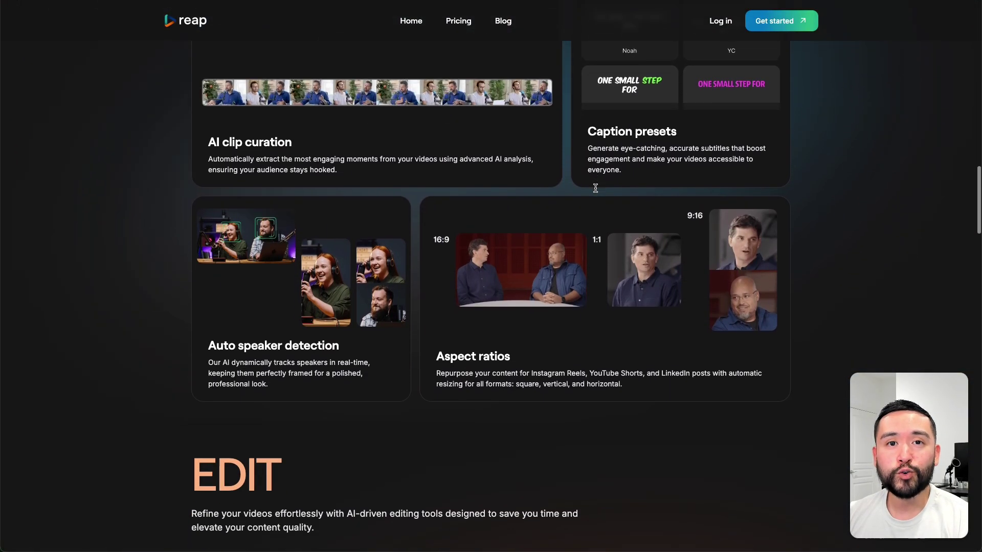
scroll(596, 188, down, 4)
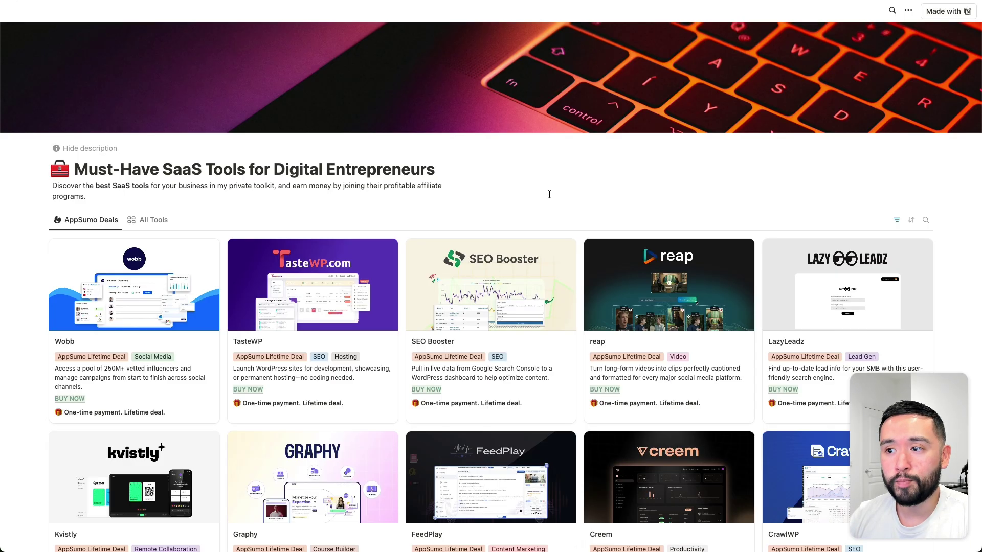
Browse the Must-Have SaaS Tools page and its AppSumo Deals gallery, briefly selecting the title
scroll(546, 195, down, 2)
scroll(548, 196, up, 2)
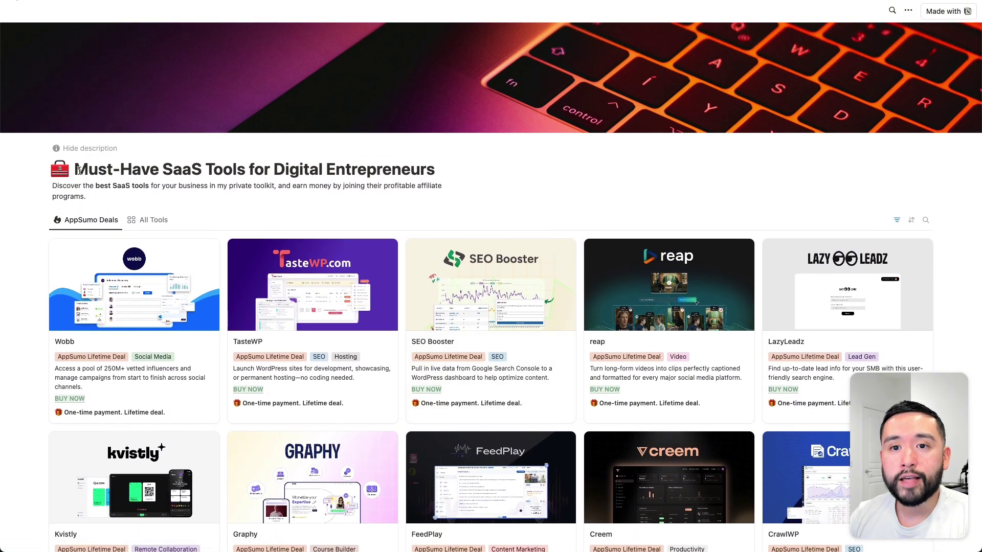
drag(75, 169, 321, 173)
click(527, 175)
scroll(527, 175, down, 20)
scroll(613, 215, down, 15)
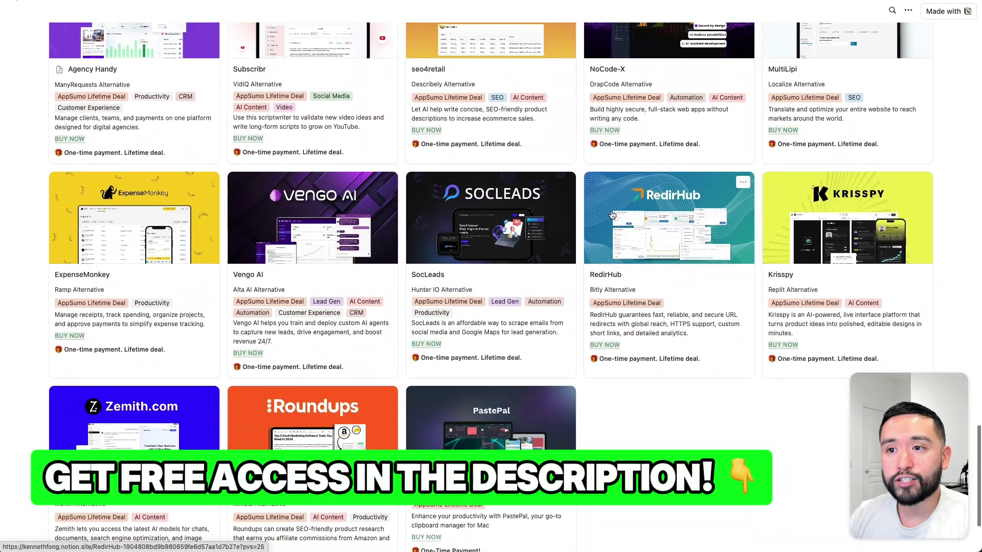
scroll(612, 214, up, 15)
scroll(612, 215, up, 20)
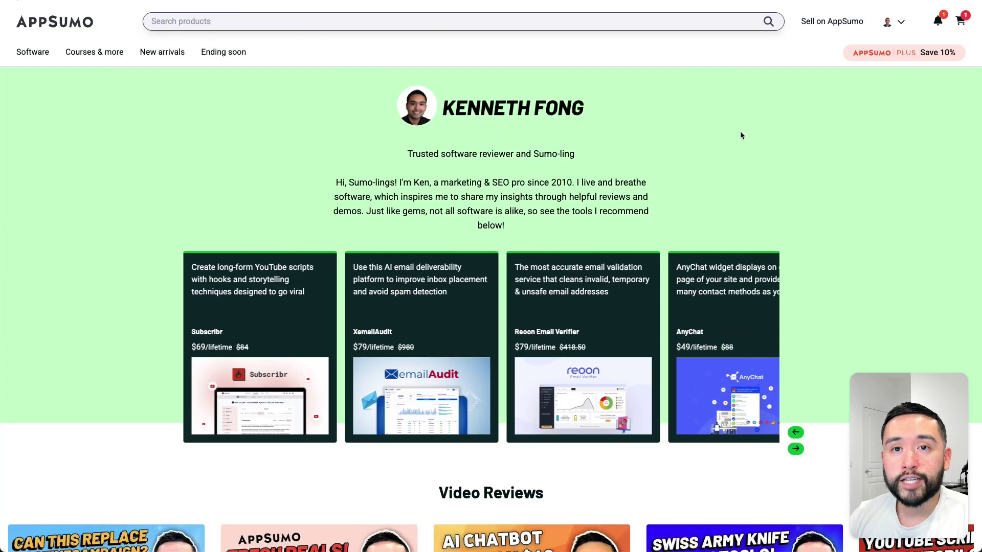
scroll(741, 133, down, 2)
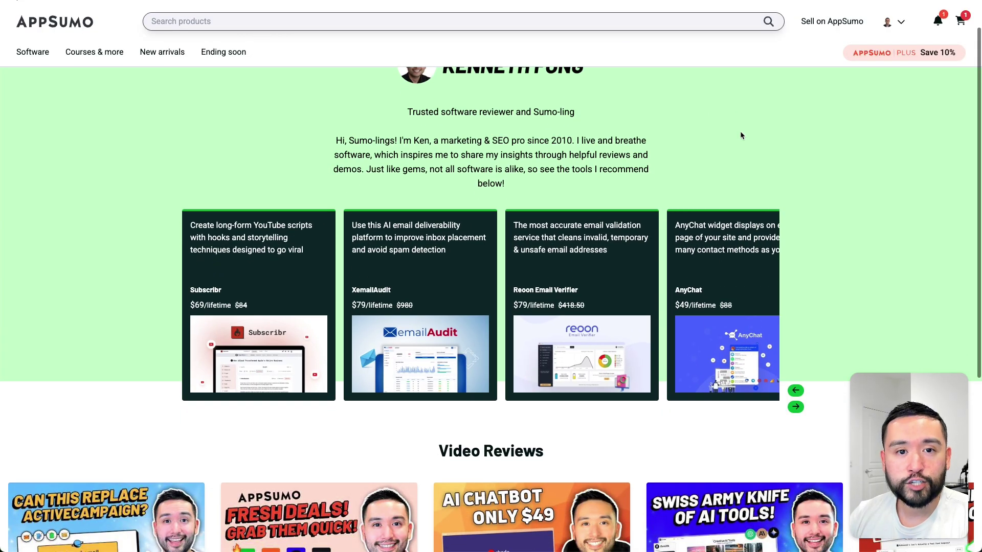
scroll(741, 135, down, 3)
scroll(742, 135, down, 3)
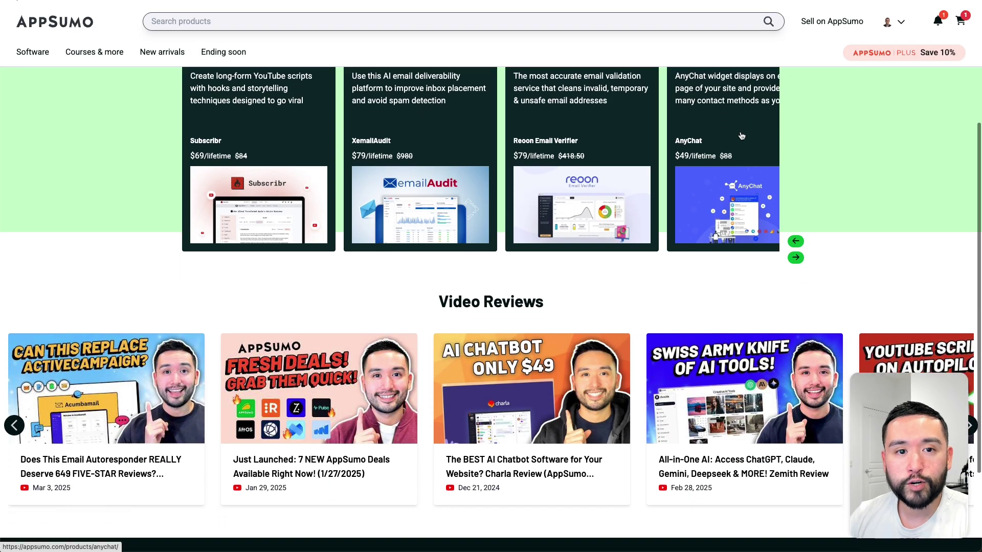
scroll(599, 173, up, 3)
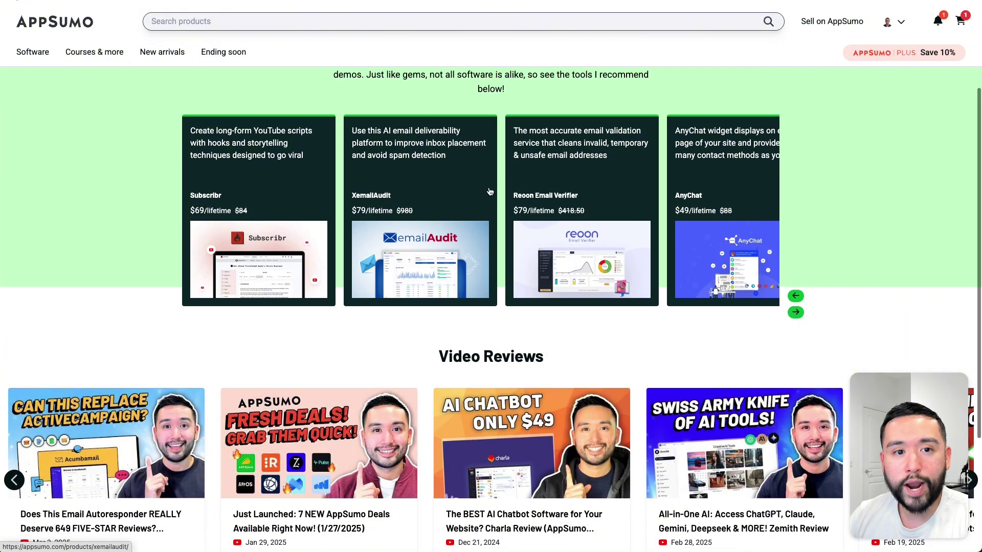
scroll(327, 239, down, 3)
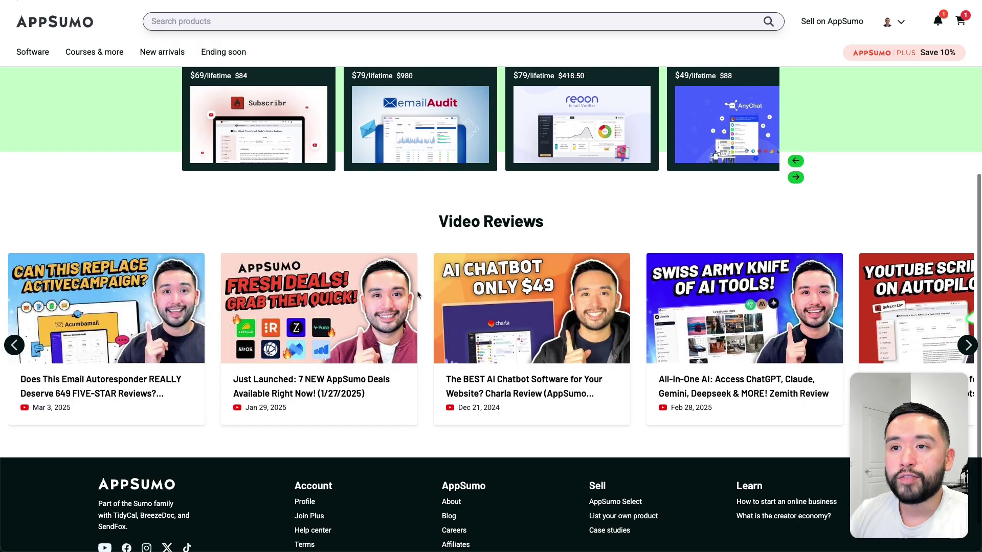
scroll(420, 291, up, 5)
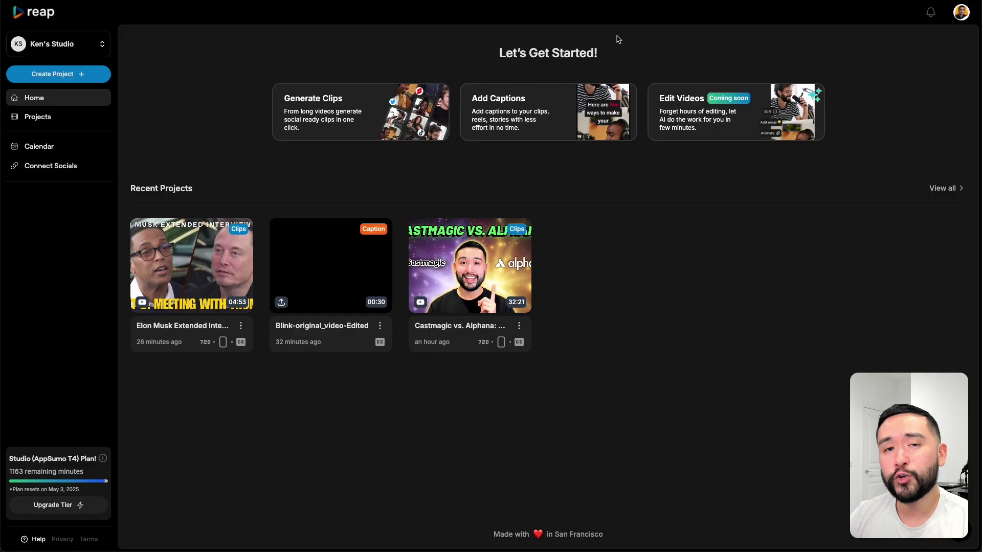
Preview the Generate Clips and Add Captions views, then reopen Generate Clips and note the 3-minute minimum
click(329, 113)
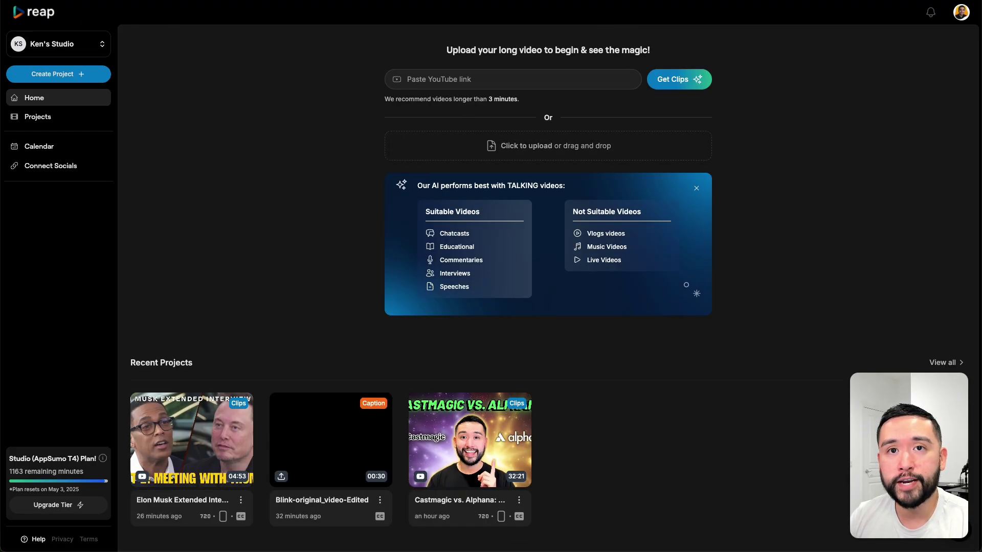
click(256, 63)
click(506, 105)
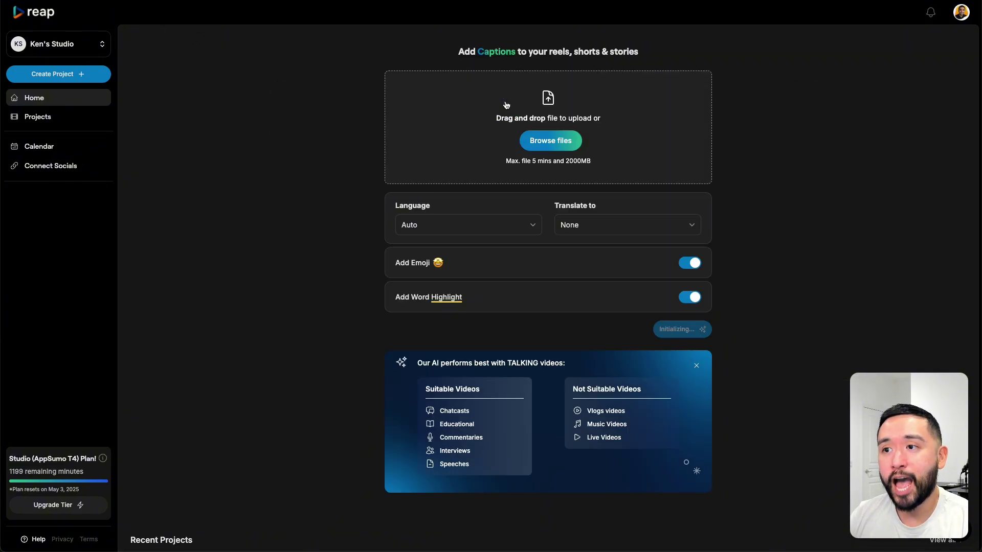
drag(549, 51, 638, 51)
click(635, 52)
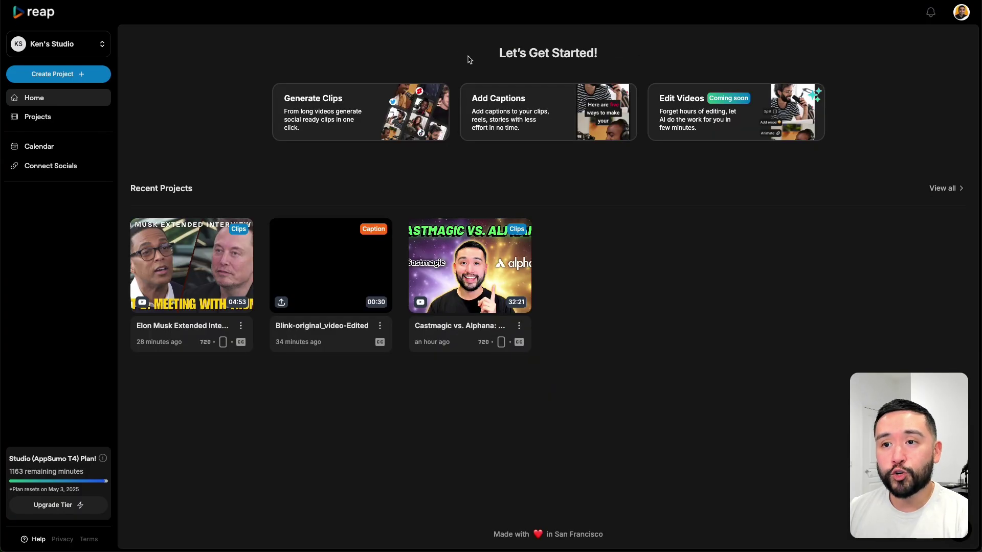
click(362, 120)
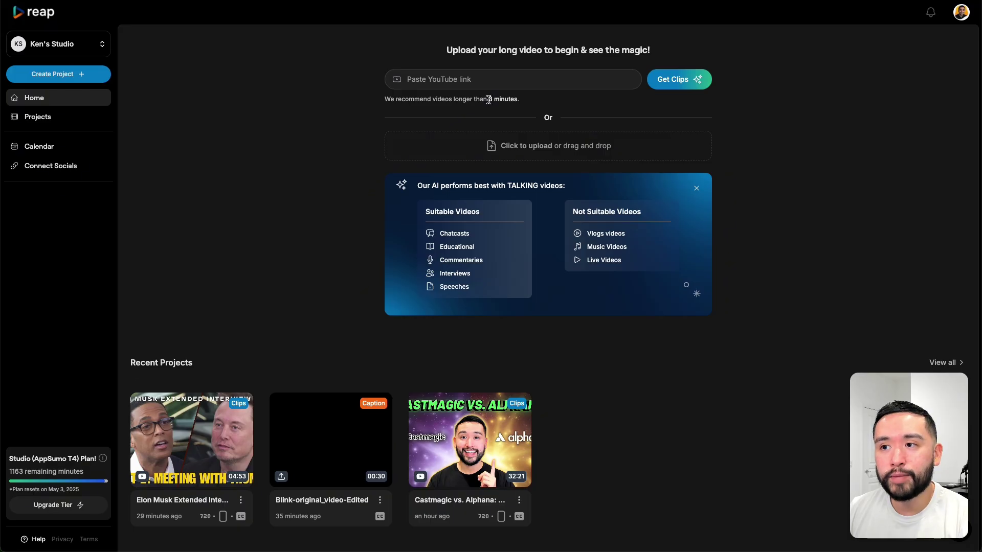
drag(489, 100, 517, 99)
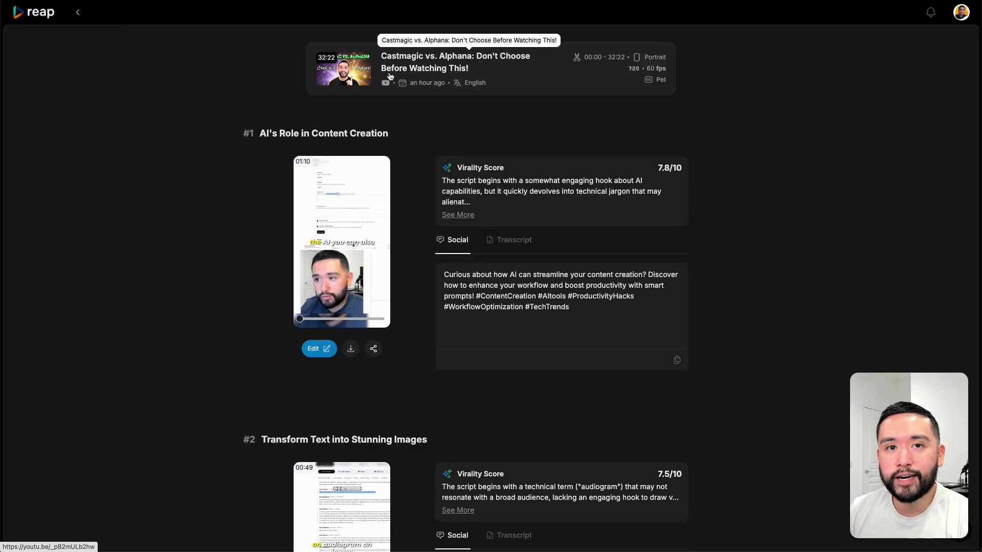
scroll(421, 99, down, 10)
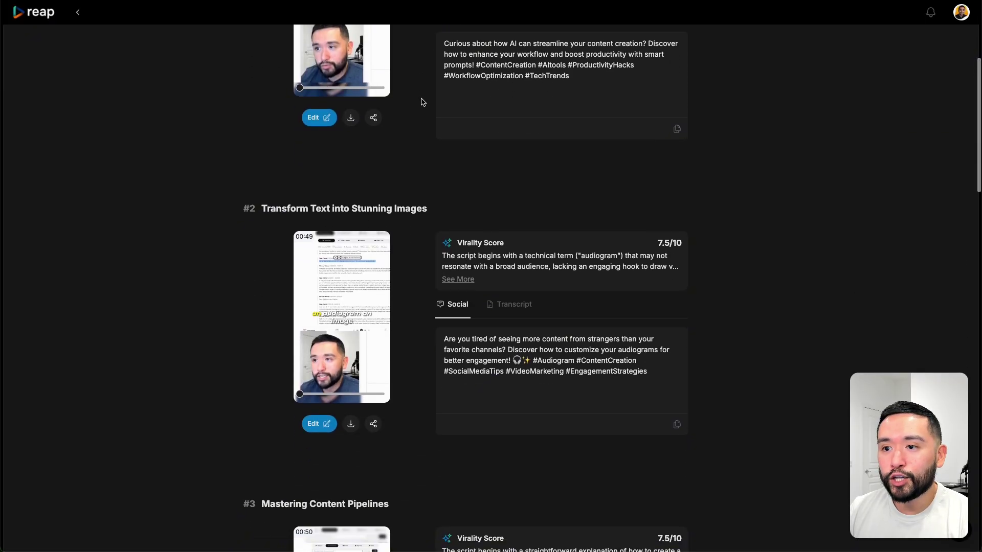
scroll(422, 102, down, 13)
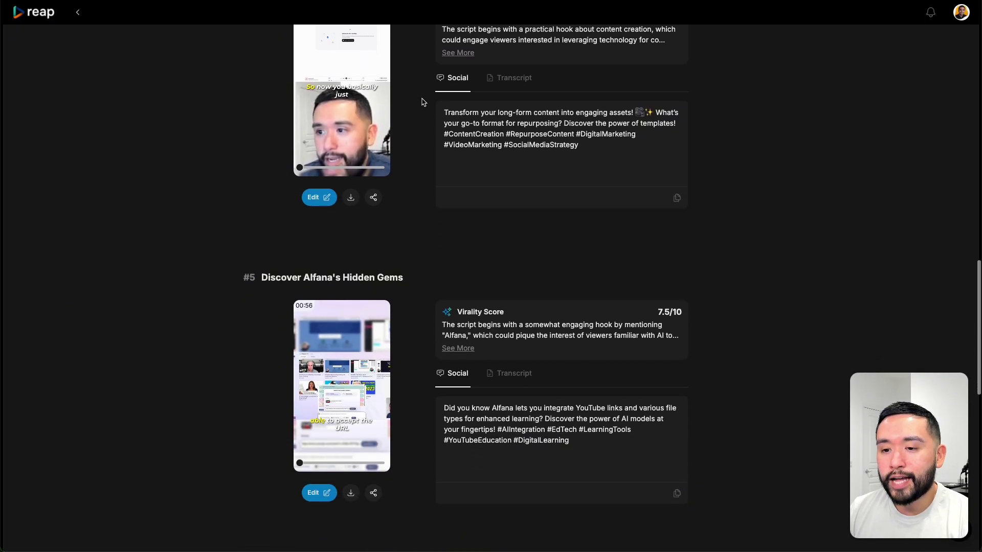
scroll(423, 101, down, 10)
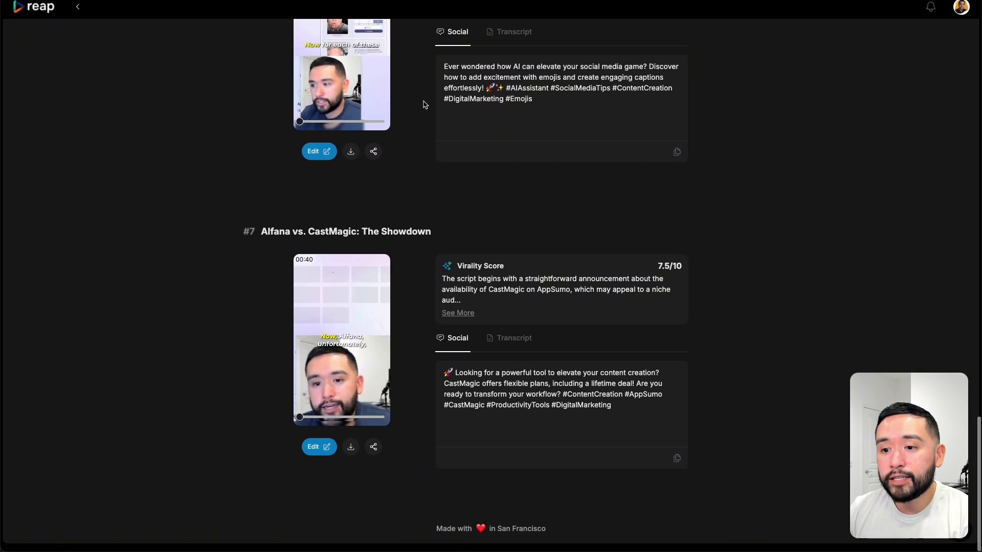
scroll(423, 104, up, 20)
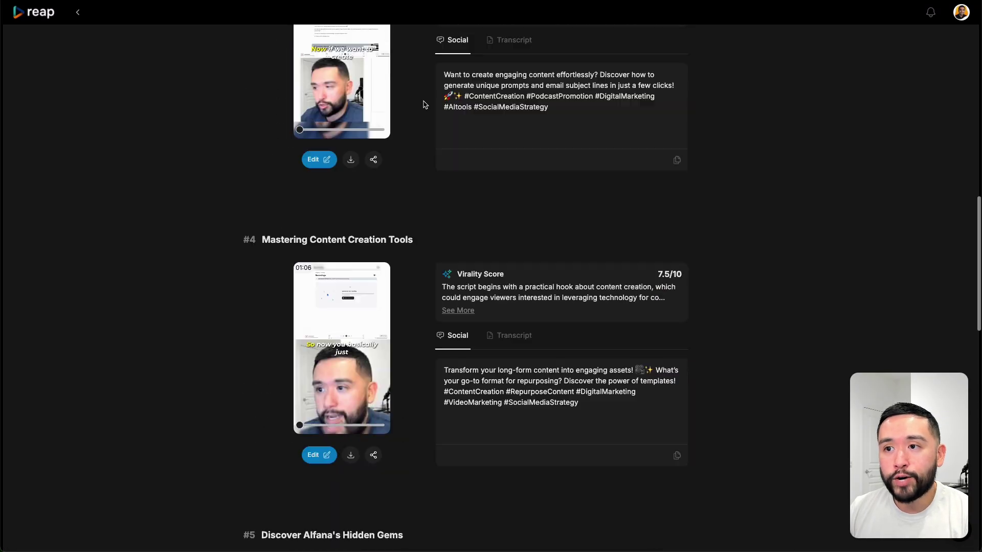
scroll(424, 105, up, 1)
drag(410, 84, 448, 88)
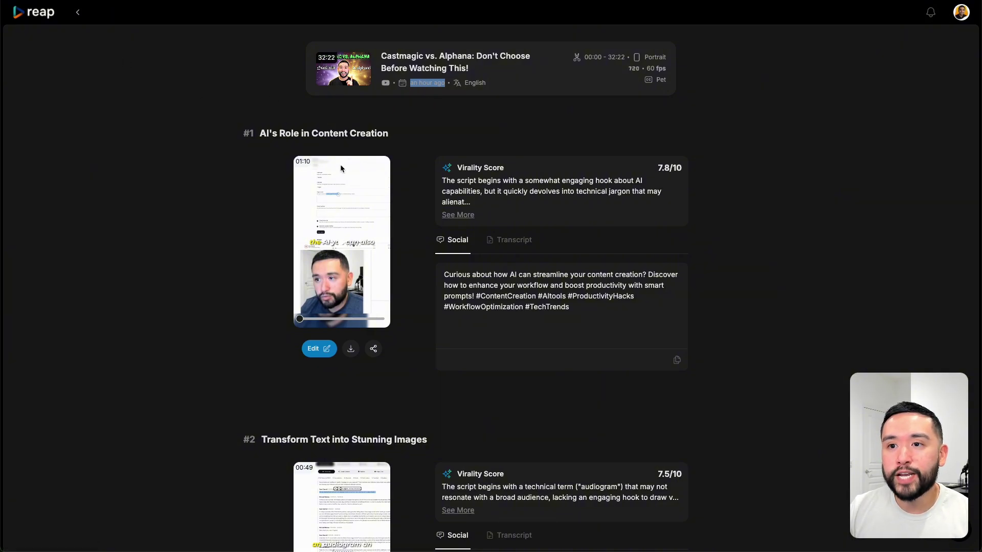
scroll(334, 206, down, 12)
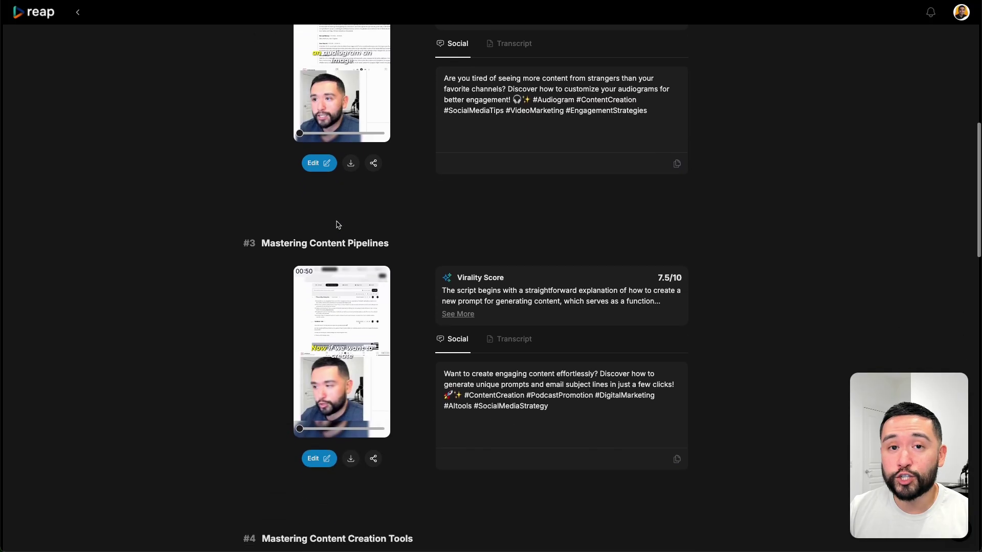
scroll(337, 223, up, 9)
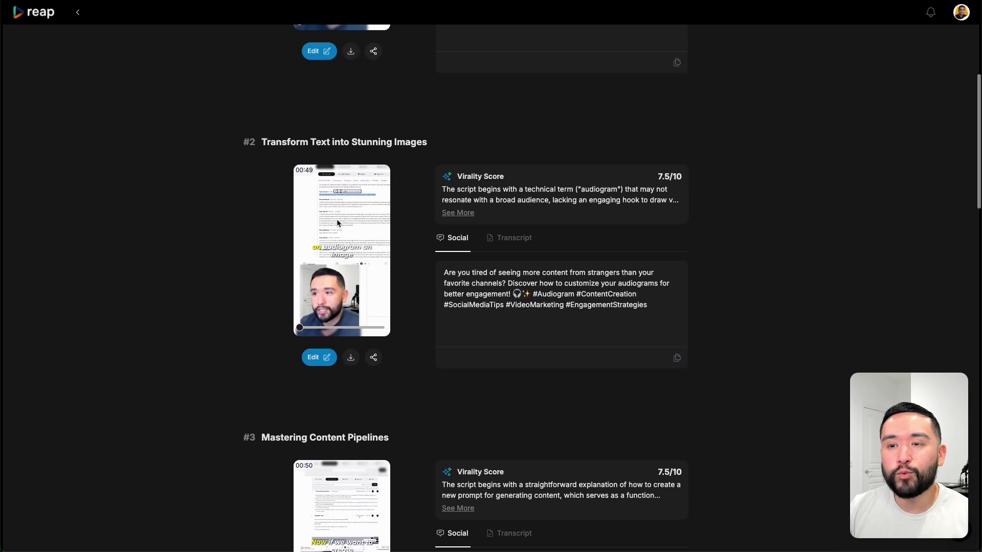
scroll(338, 220, up, 3)
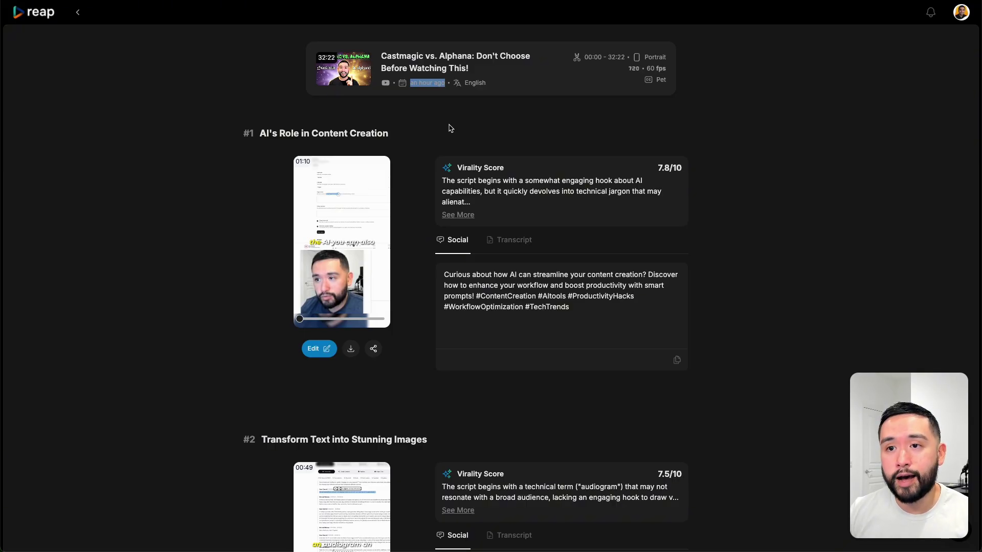
scroll(379, 187, down, 3)
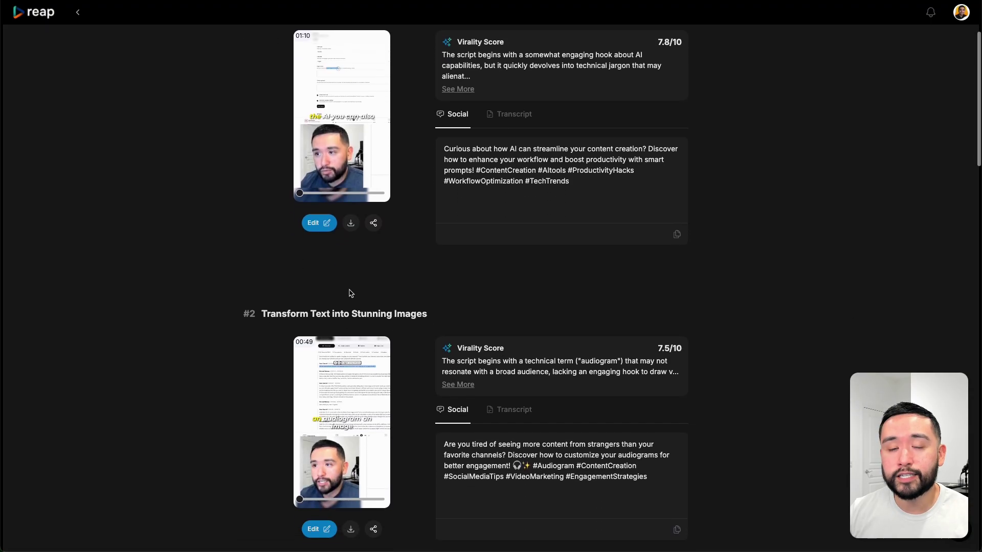
scroll(358, 256, up, 3)
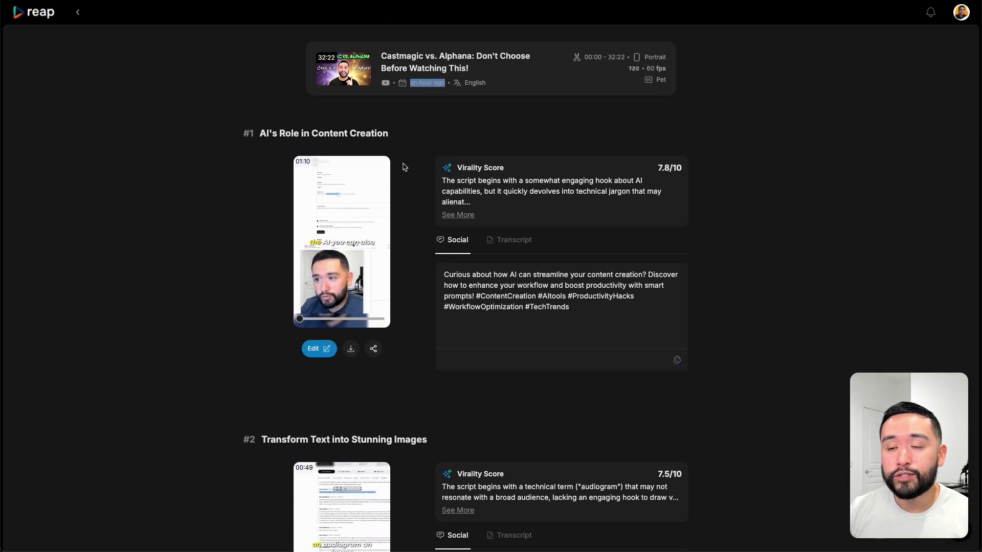
scroll(386, 307, down, 2)
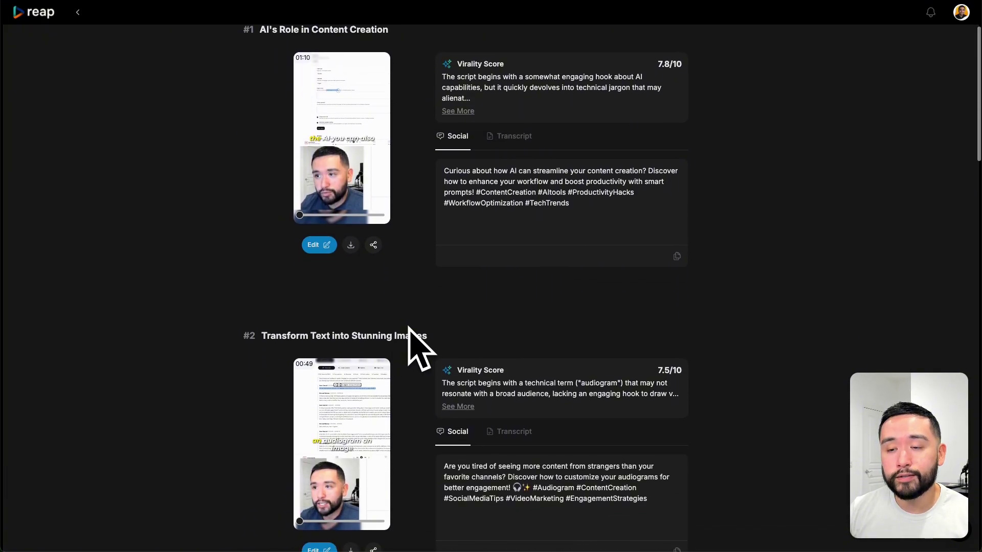
scroll(427, 278, down, 20)
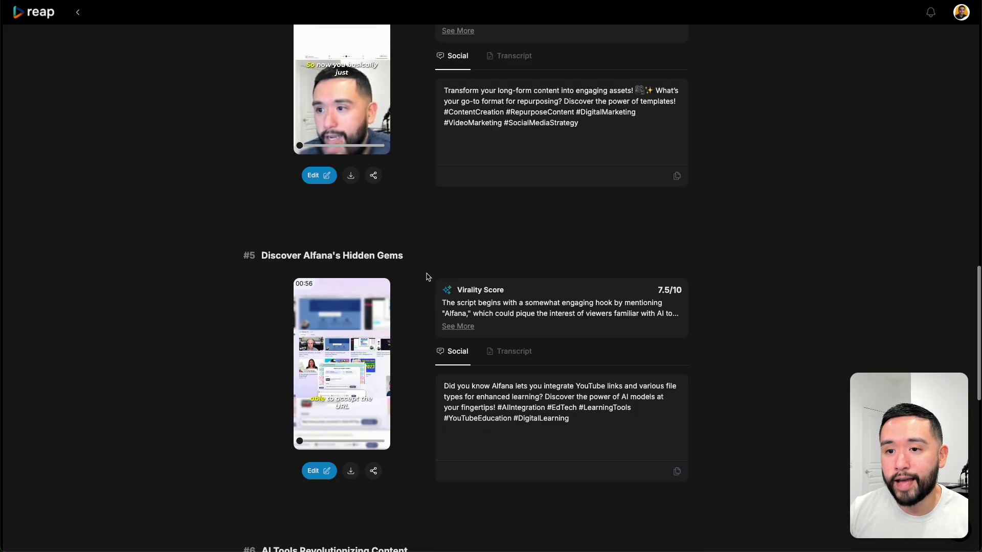
scroll(428, 278, down, 6)
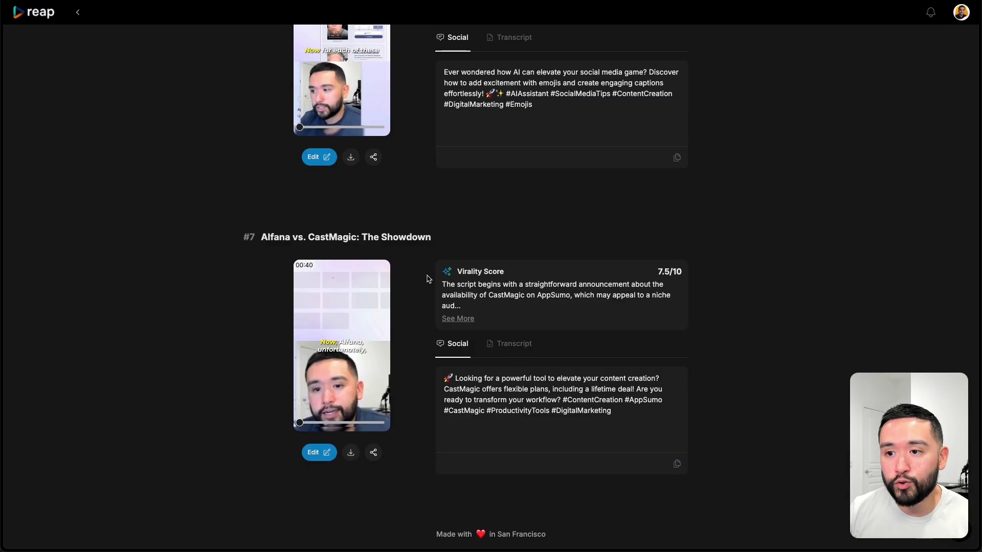
drag(244, 242, 452, 242)
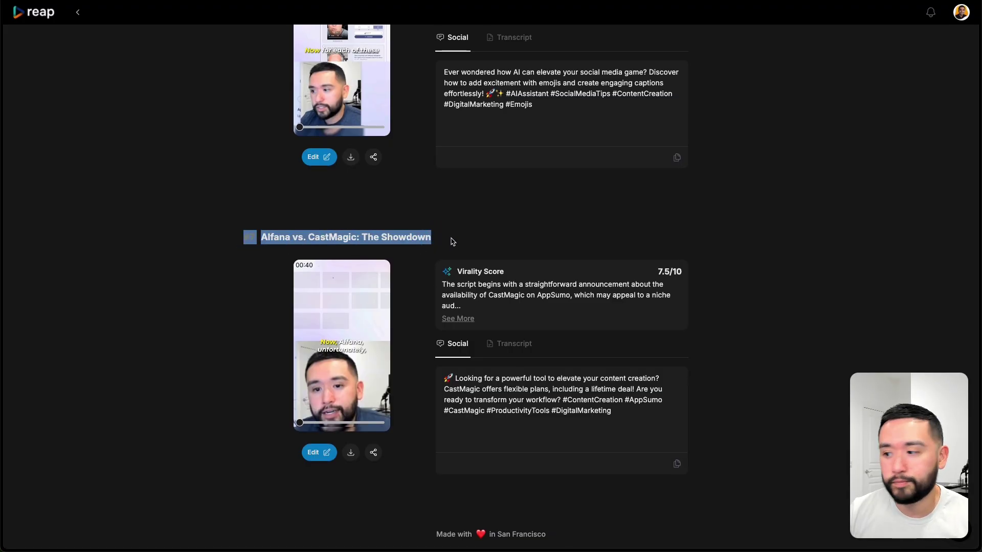
Start a Generate Clips project from the pasted 04:53 Elon Musk interview YouTube link
click(452, 241)
click(33, 15)
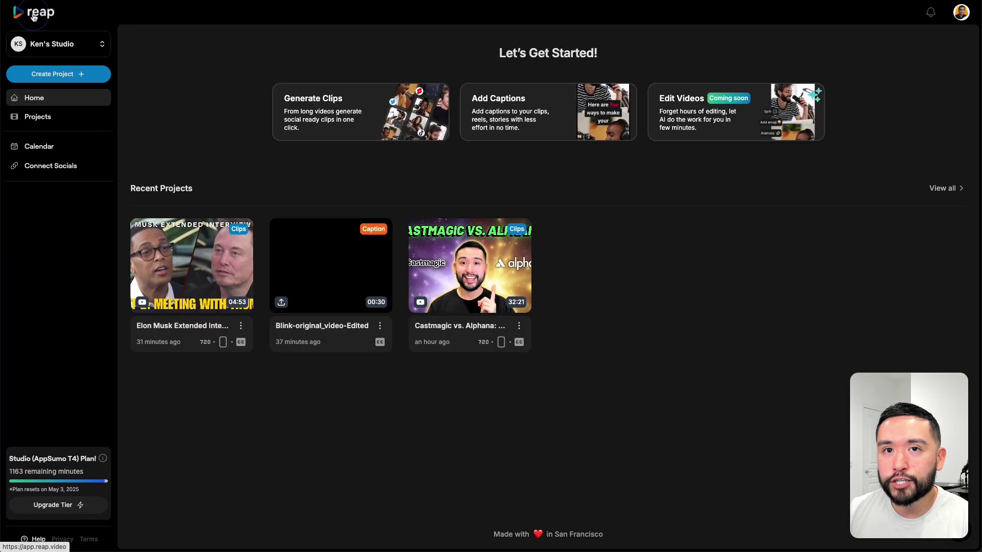
click(361, 111)
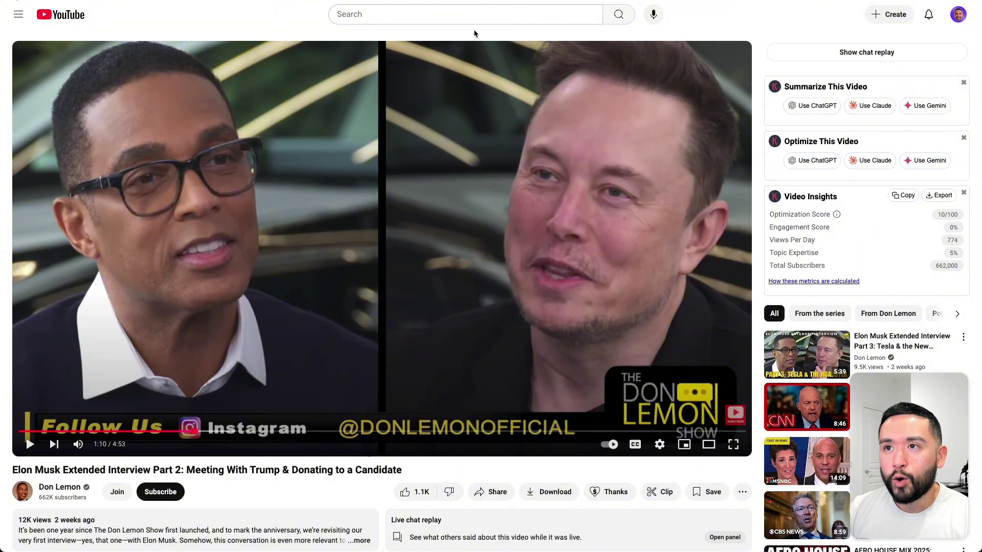
text(https://www.youtube.com/watch?v=e5shSGbmiJ4&ab_channel=DonLemon)
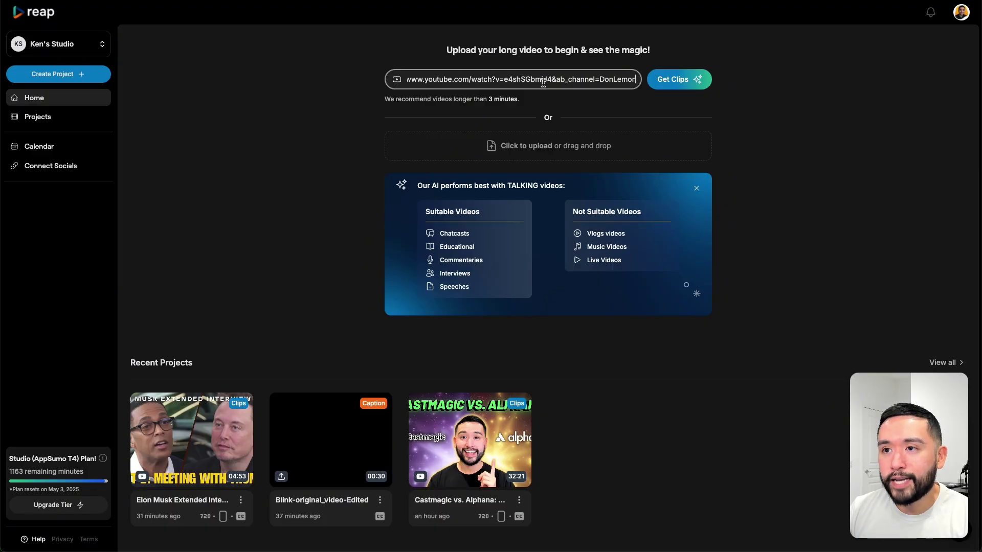
click(663, 78)
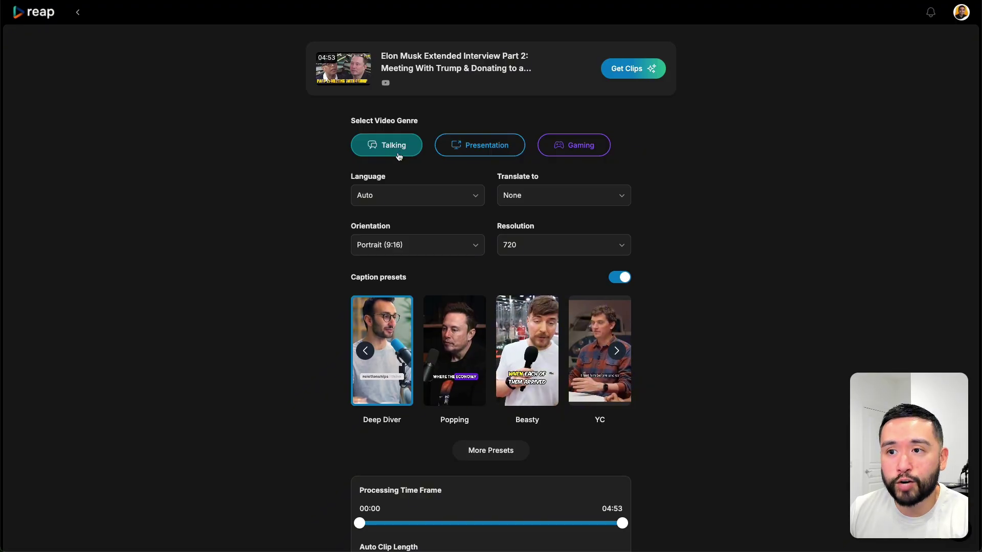
click(477, 147)
click(566, 146)
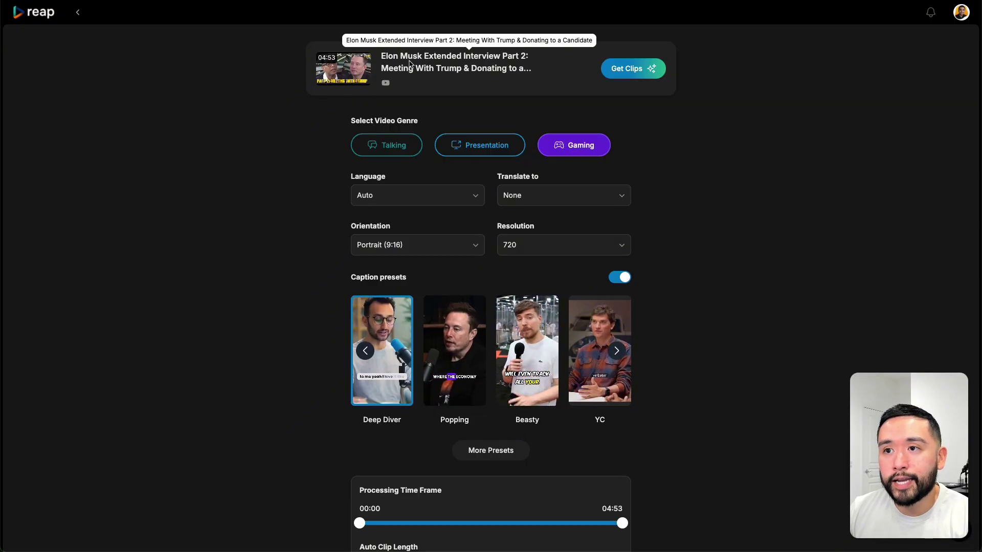
click(393, 144)
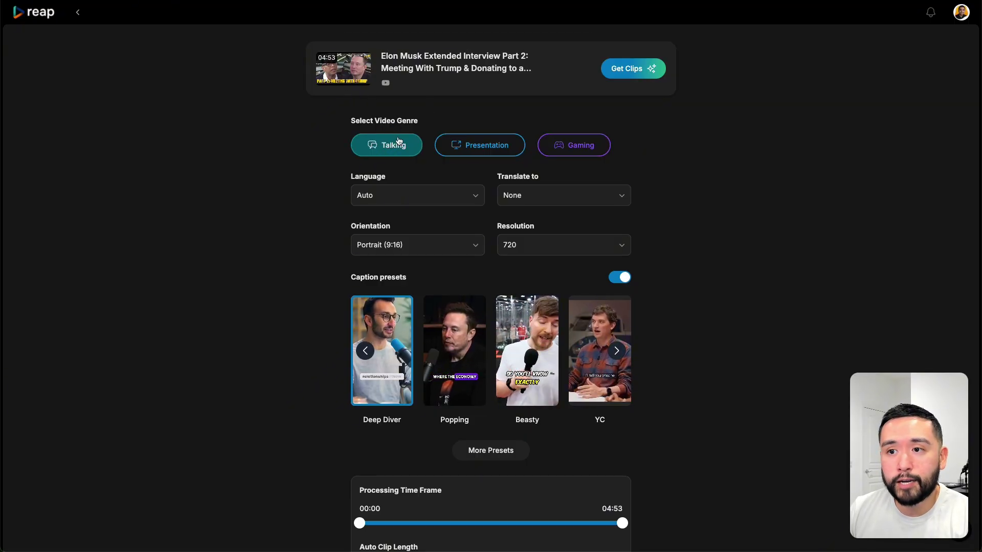
click(416, 197)
scroll(419, 251, down, 1)
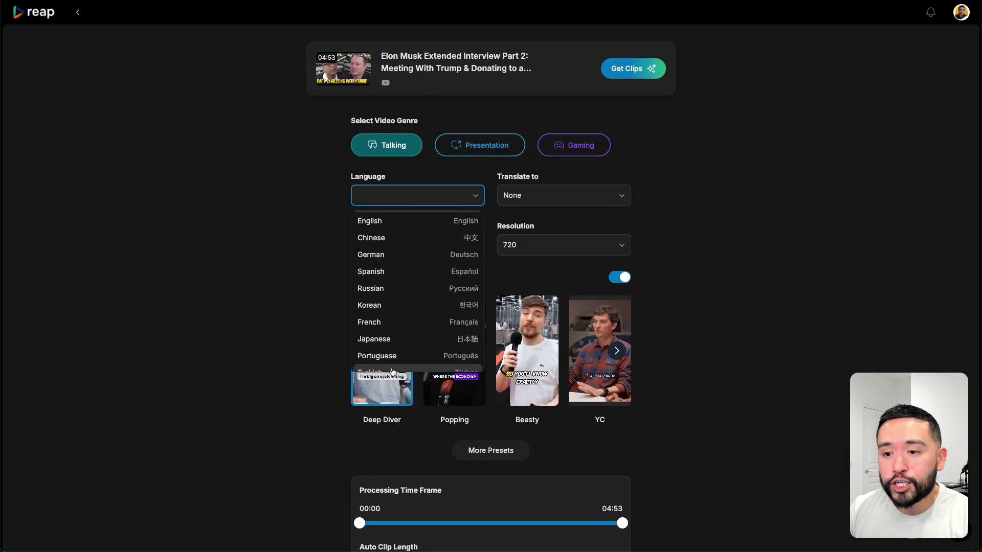
scroll(395, 348, up, 1)
click(548, 177)
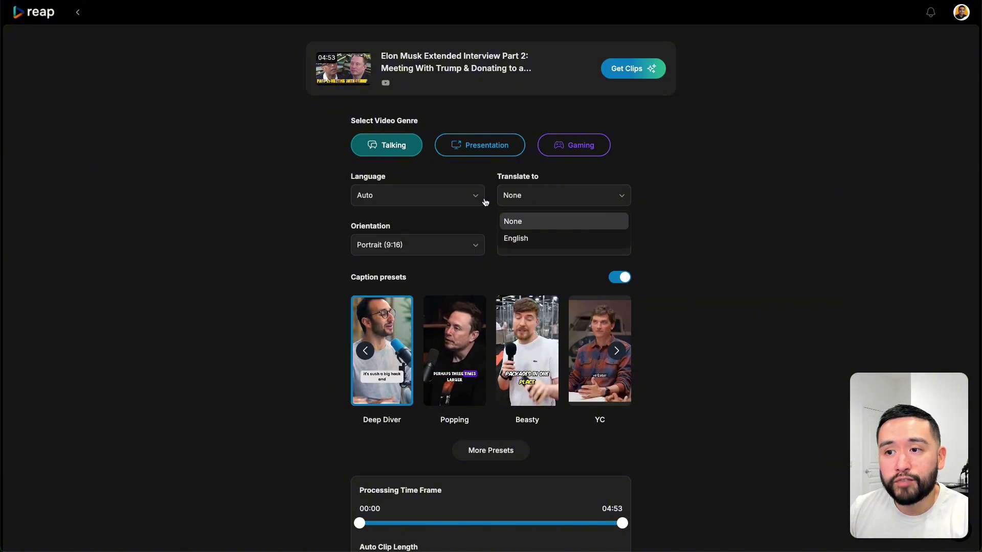
click(474, 173)
click(469, 251)
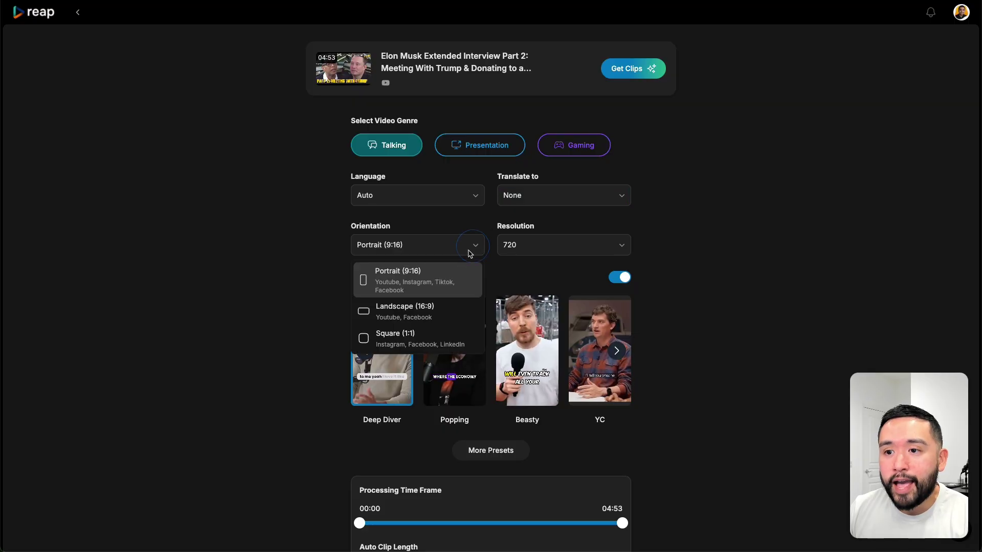
scroll(440, 266, down, 2)
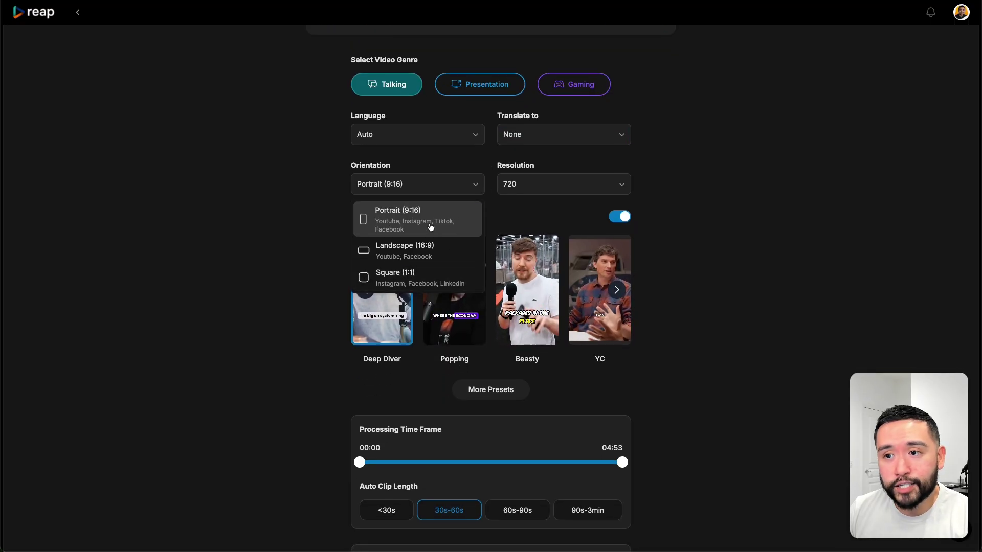
click(544, 187)
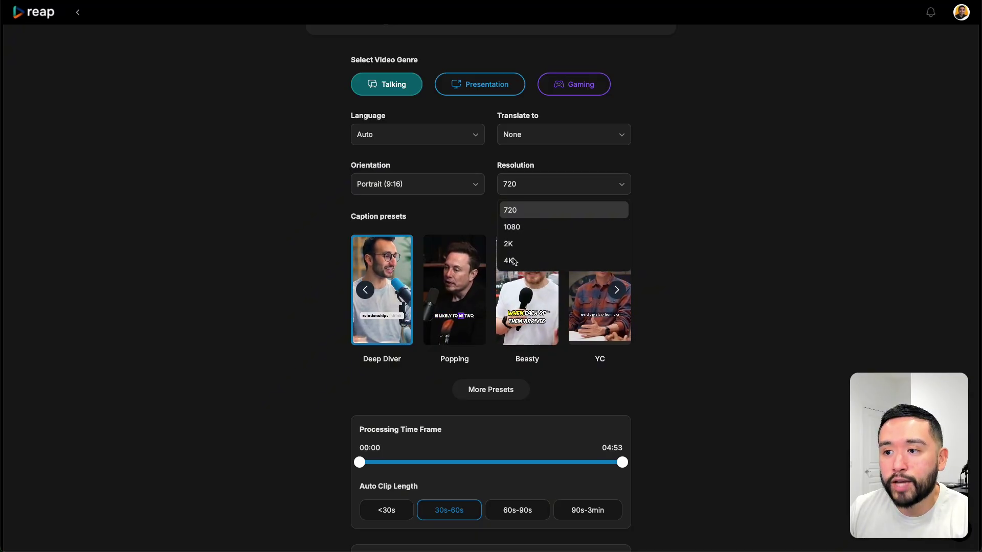
scroll(504, 261, down, 1)
click(662, 169)
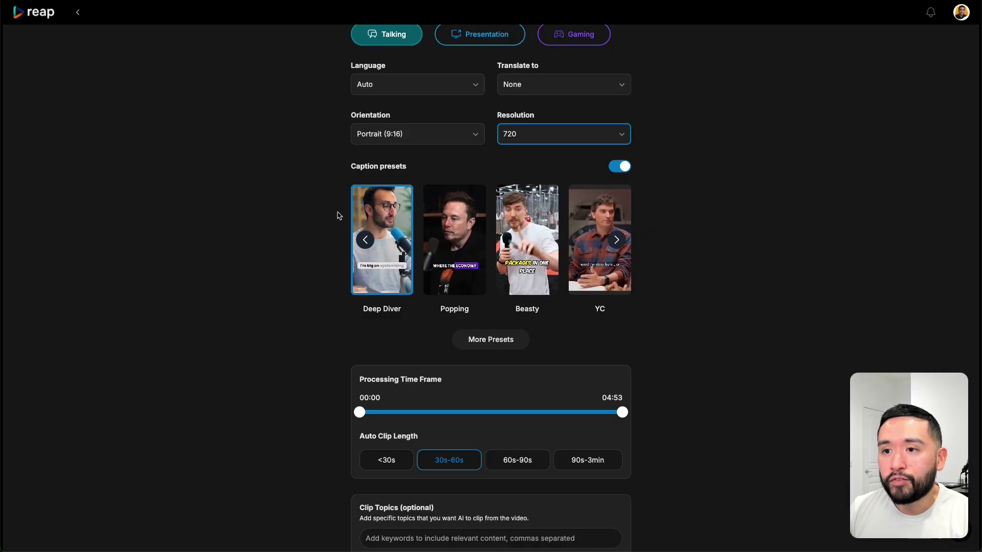
scroll(335, 215, down, 1)
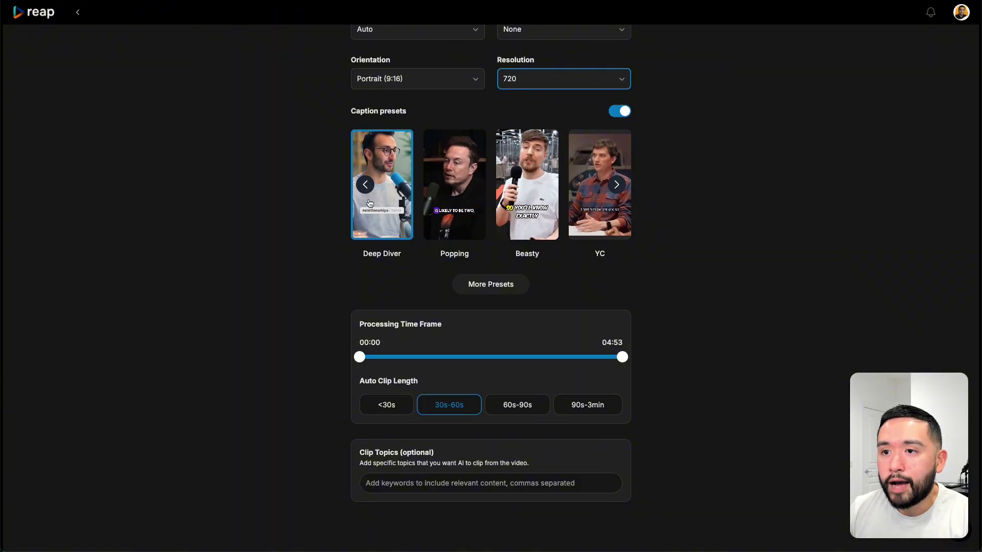
click(616, 184)
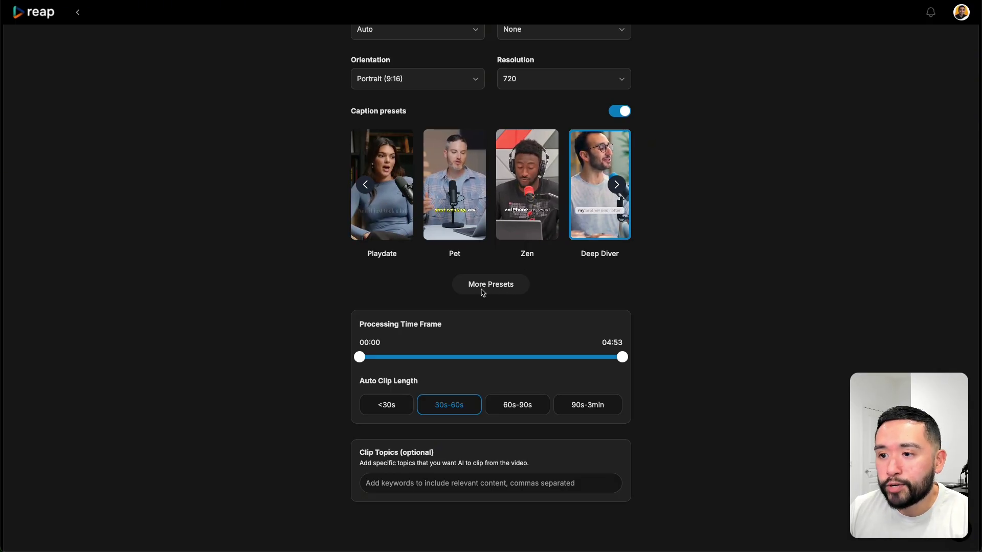
click(518, 285)
scroll(513, 276, down, 3)
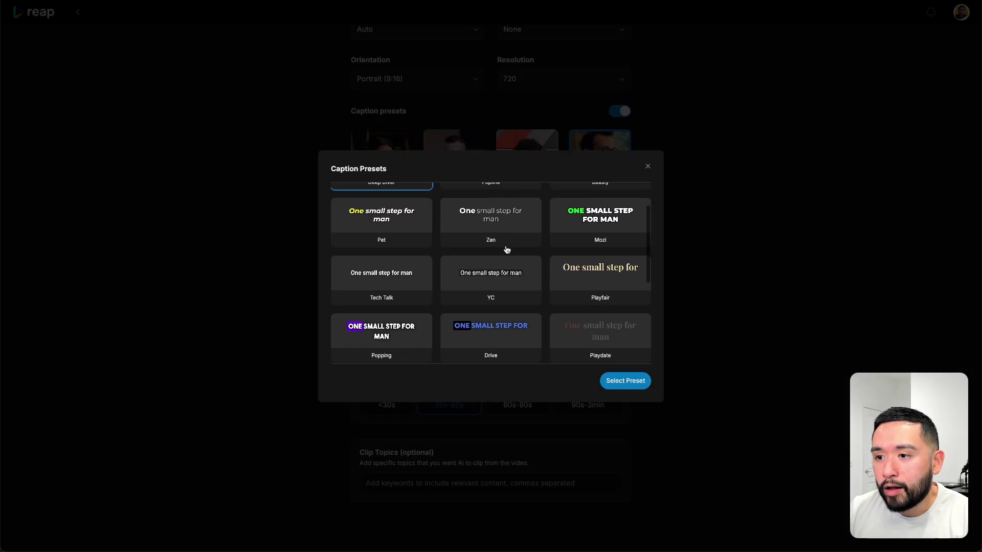
scroll(443, 273, down, 6)
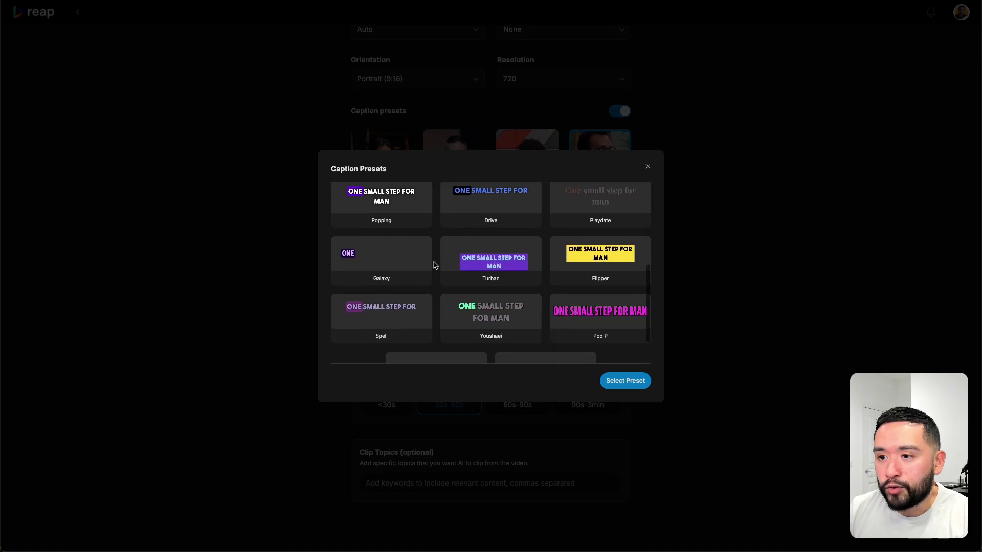
scroll(433, 264, up, 1)
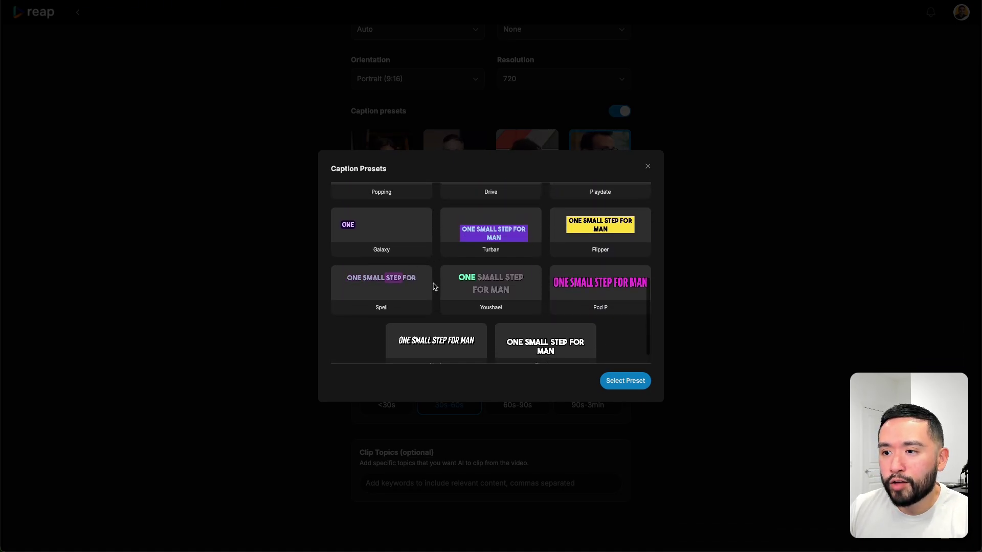
scroll(438, 283, up, 3)
scroll(440, 279, up, 2)
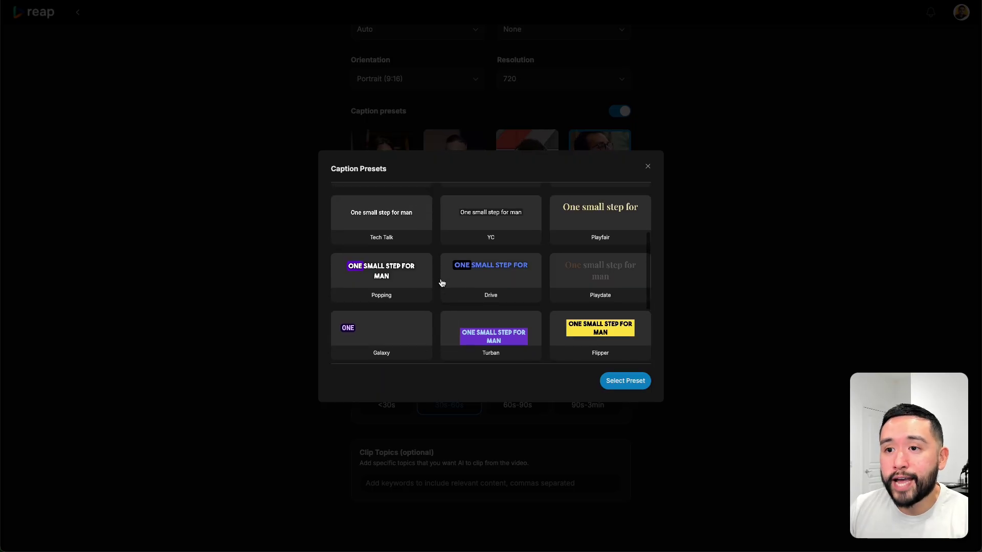
scroll(443, 271, up, 4)
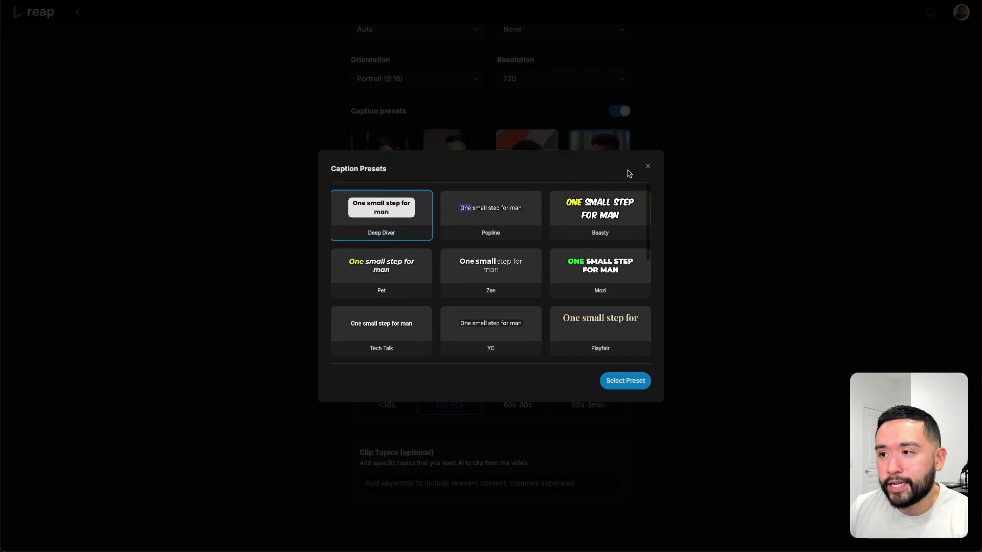
click(648, 167)
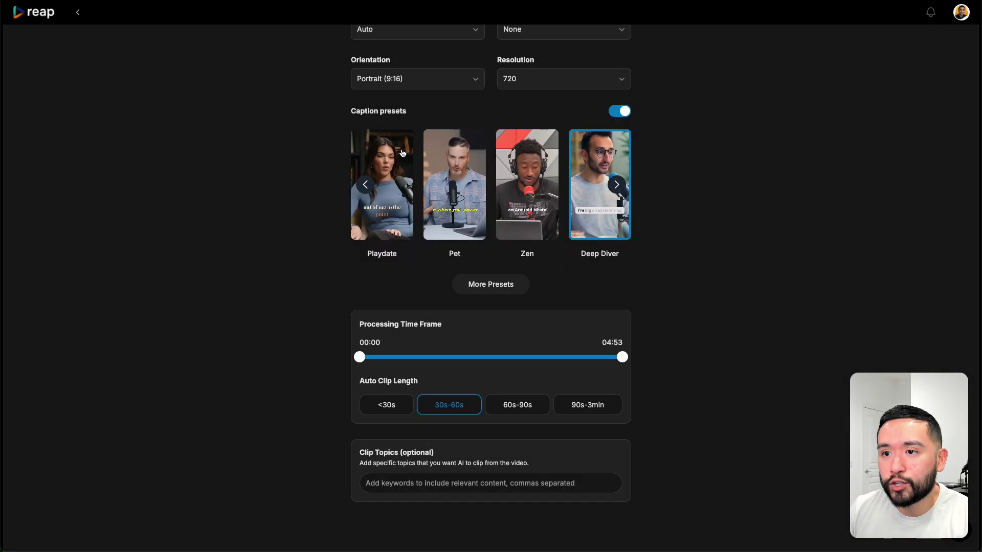
Set the processing time frame to 00:54–03:55 and add the <30s clip length option
scroll(379, 278, down, 1)
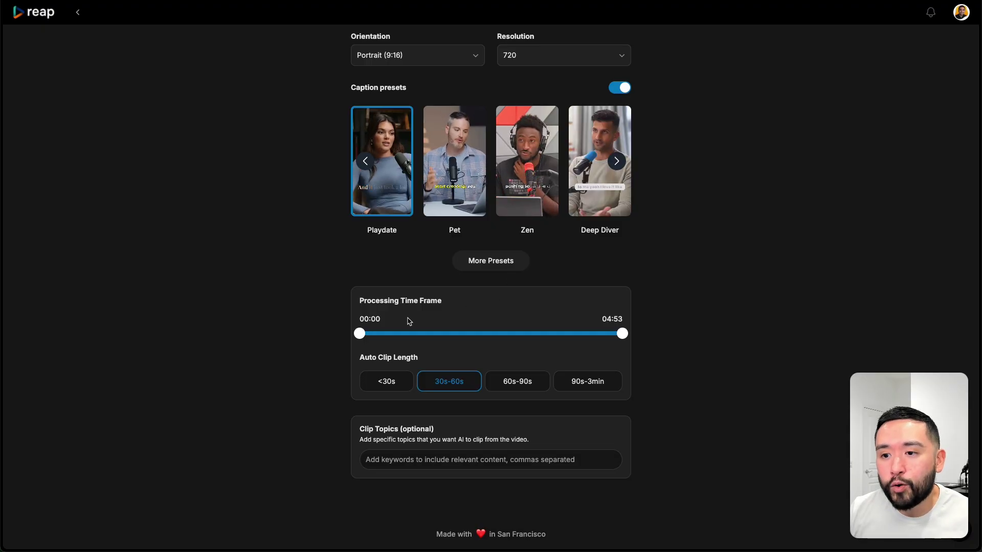
drag(361, 334, 408, 334)
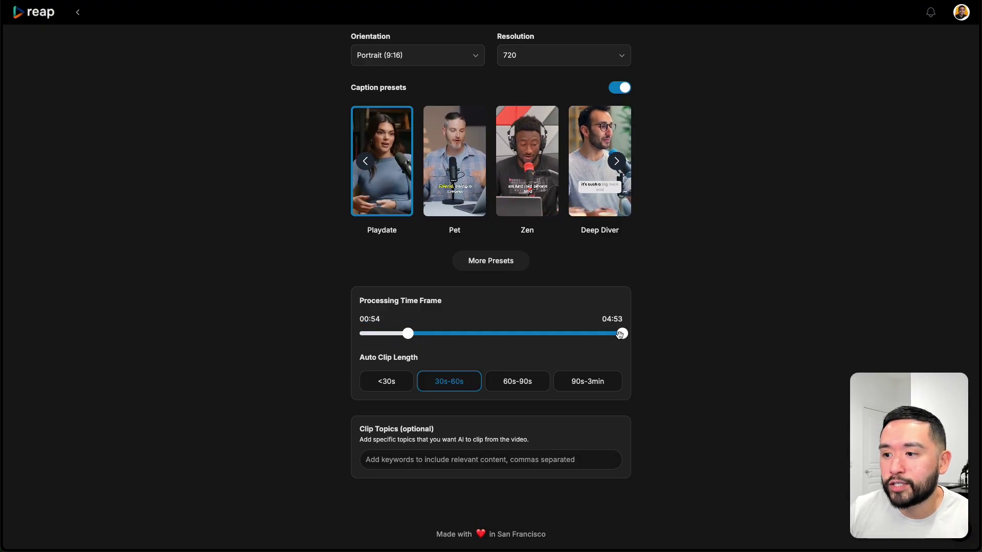
drag(622, 333, 559, 334)
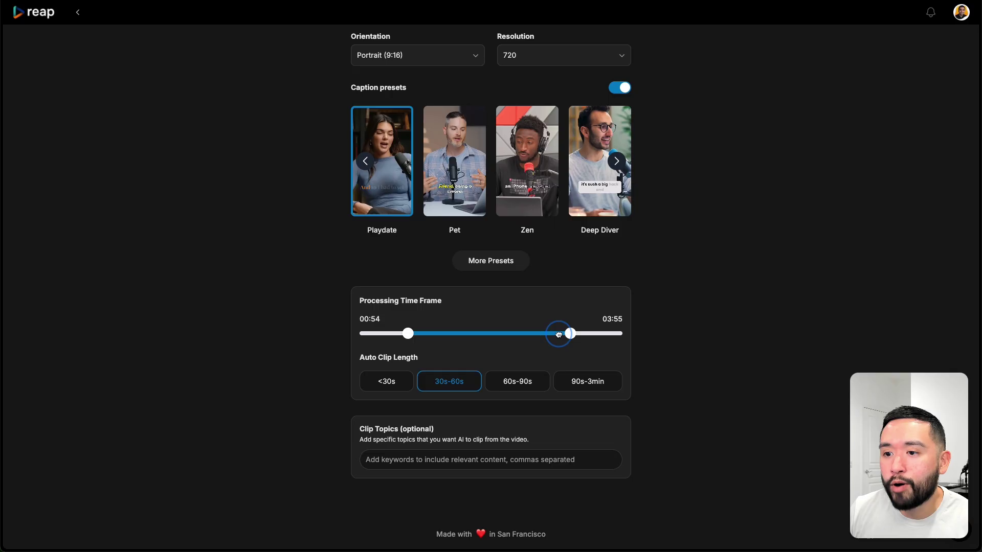
click(392, 387)
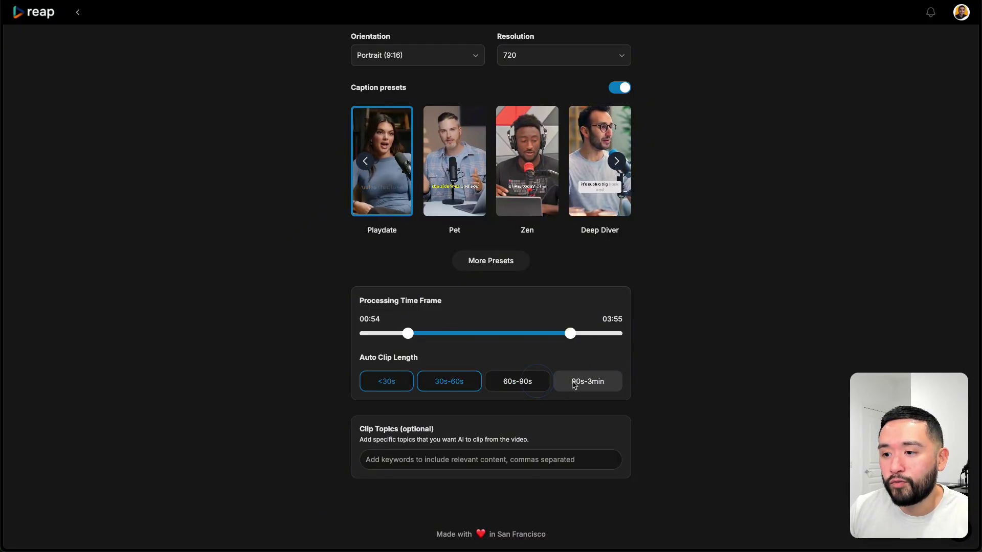
drag(366, 441, 514, 437)
click(514, 438)
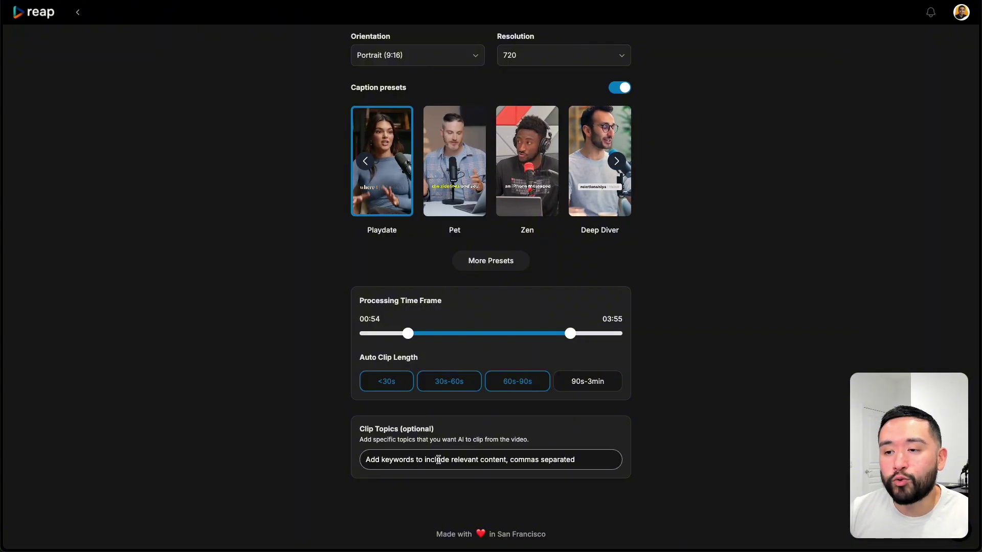
scroll(461, 455, up, 4)
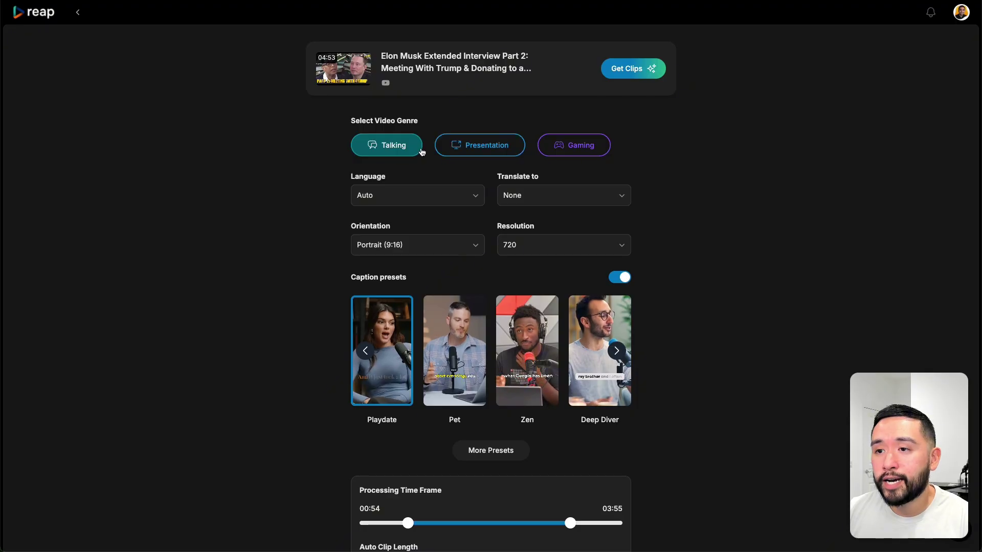
scroll(484, 358, down, 4)
scroll(484, 357, up, 4)
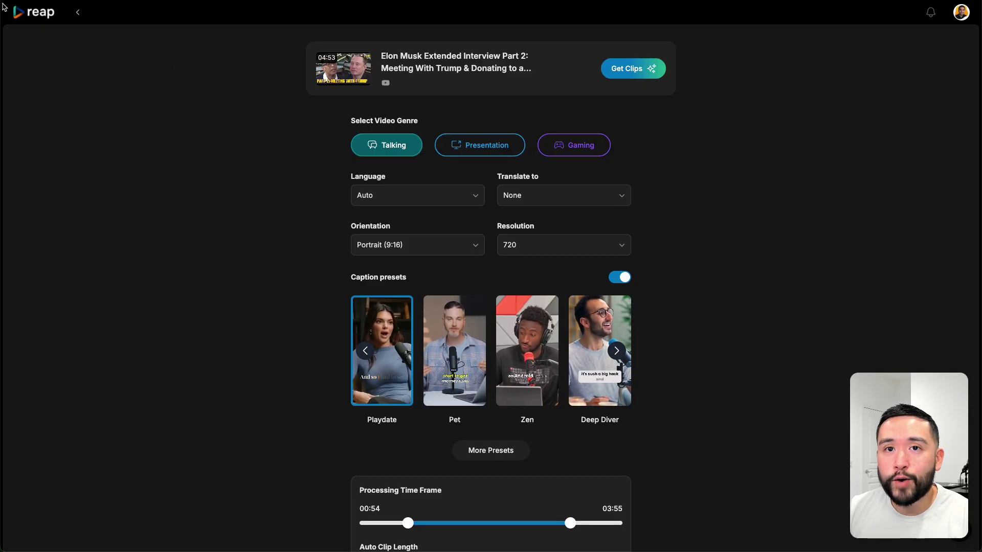
click(31, 13)
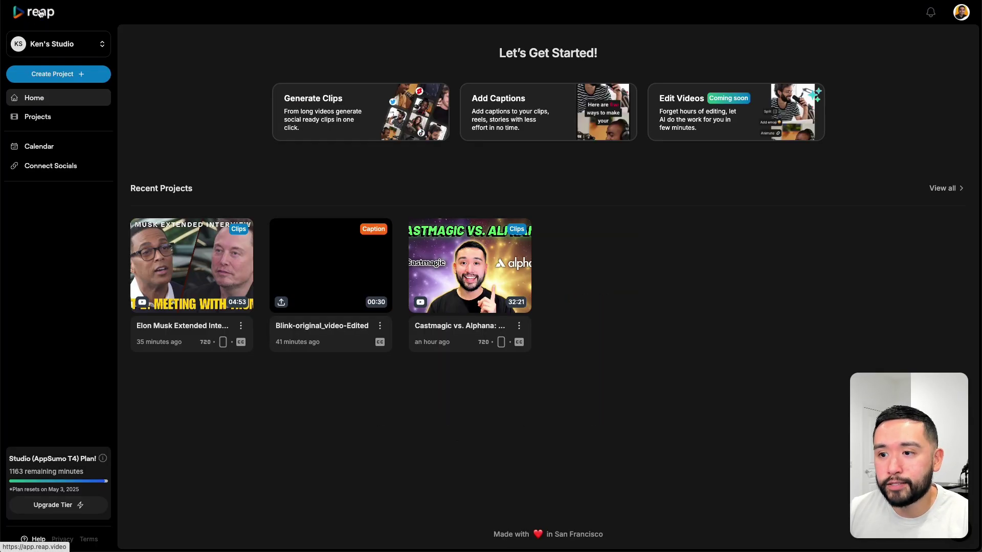
click(471, 241)
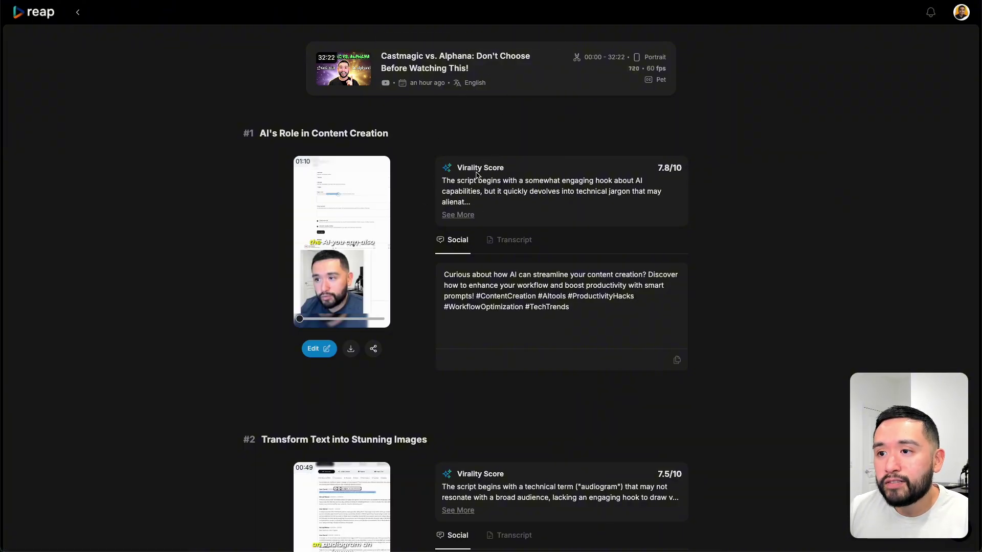
click(462, 216)
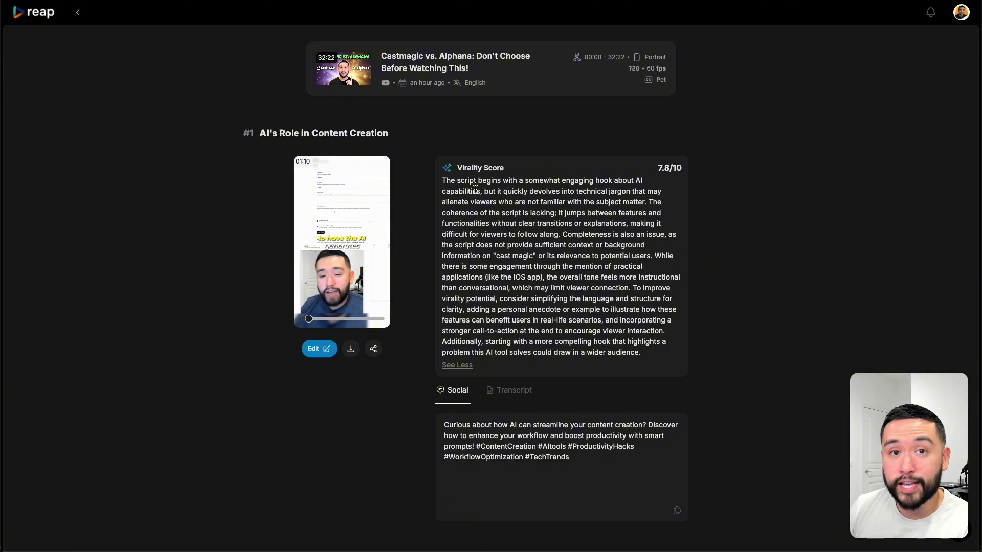
drag(447, 183, 526, 180)
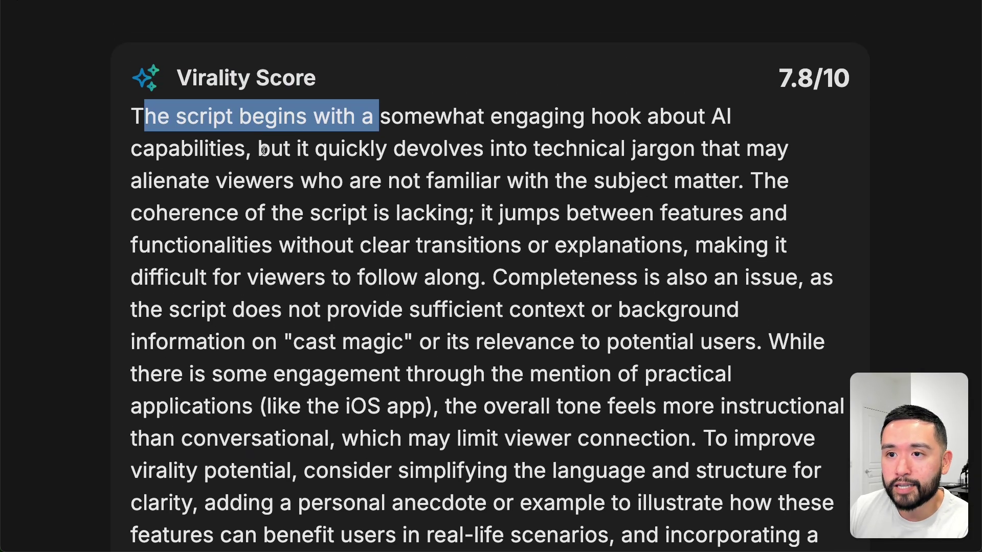
drag(261, 149, 696, 176)
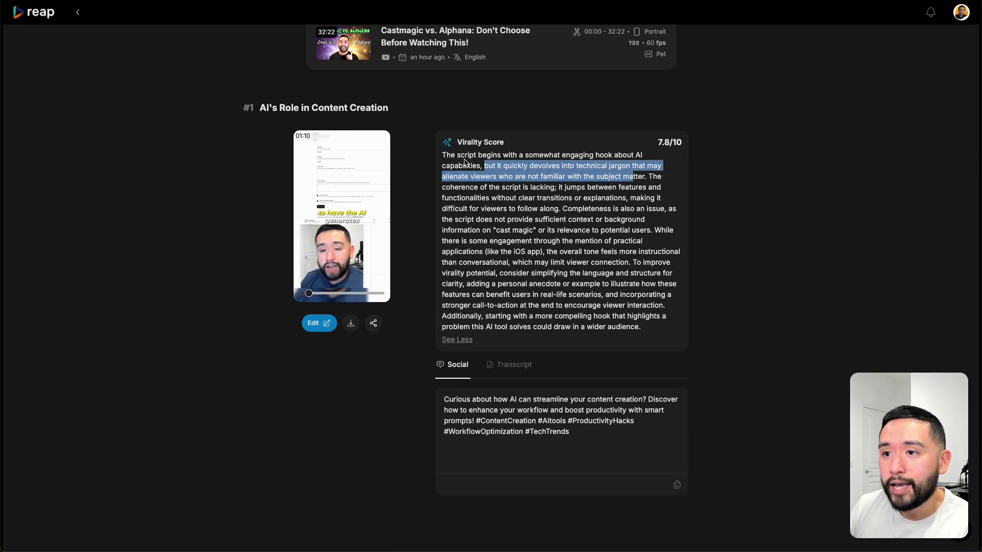
drag(446, 155, 647, 306)
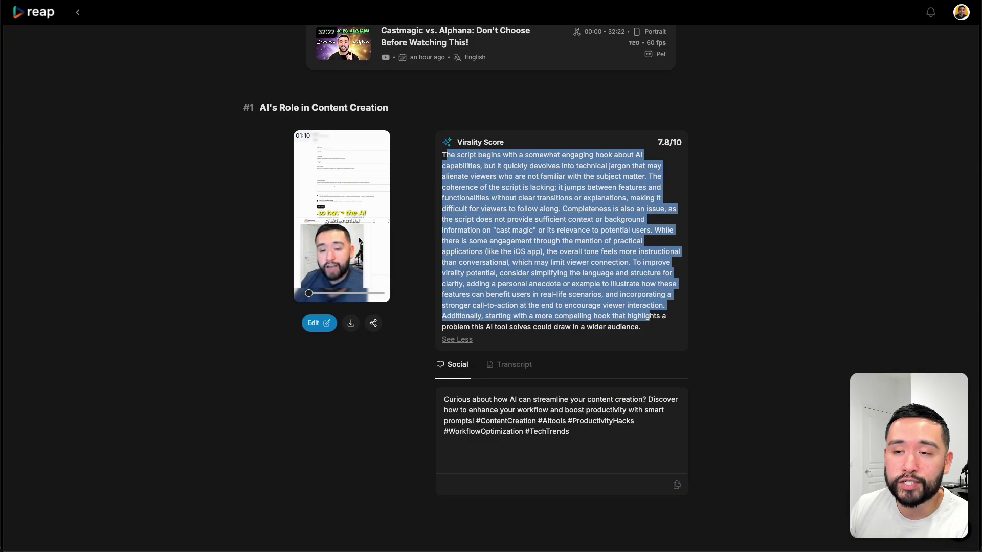
Select parts of clip #1's Social caption, then switch to its Transcript tab
scroll(345, 231, down, 2)
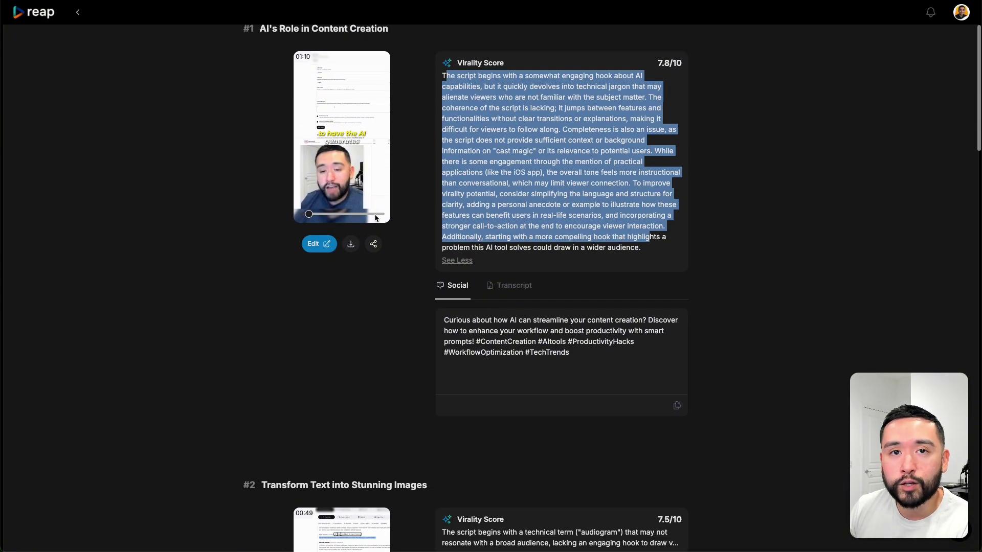
scroll(389, 216, down, 2)
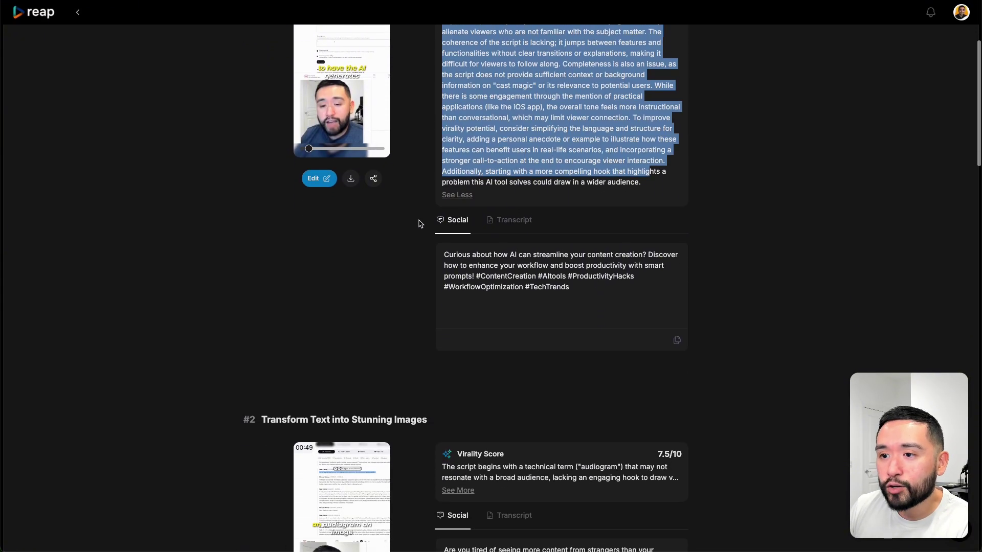
drag(444, 255, 613, 289)
click(613, 291)
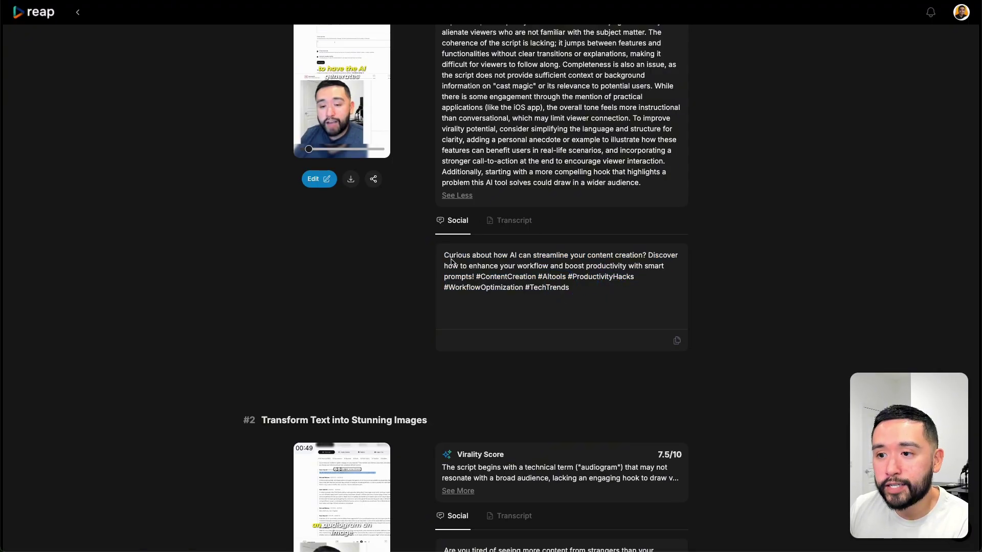
drag(444, 254, 472, 278)
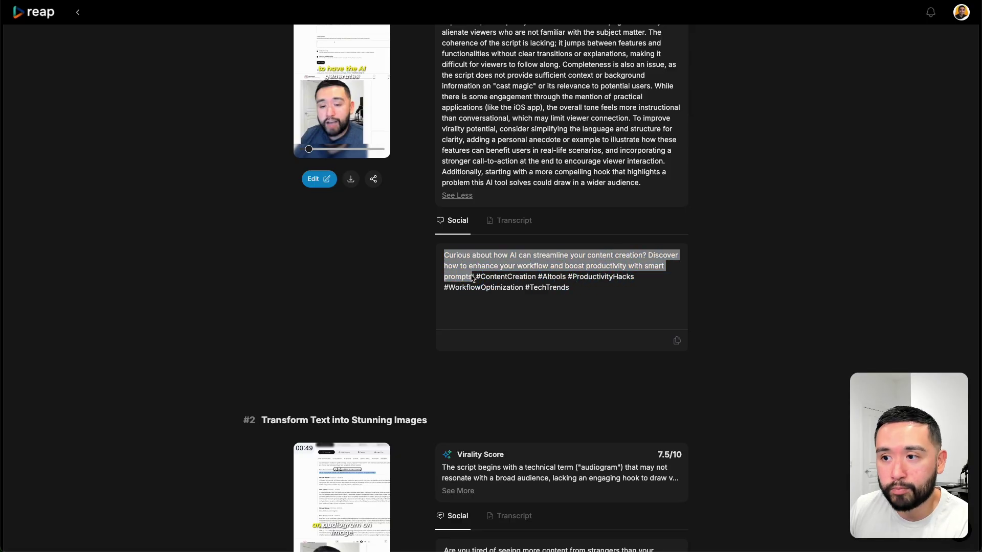
click(490, 224)
drag(445, 254, 561, 330)
scroll(560, 325, down, 3)
scroll(535, 300, up, 4)
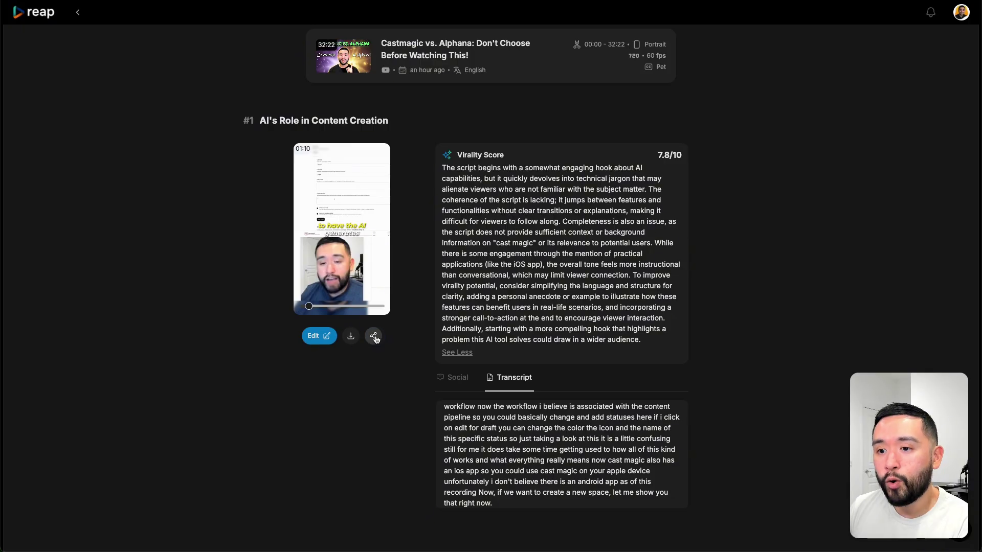
Share clip #1 to YouTube post settings, keeping the privacy status Public
click(375, 337)
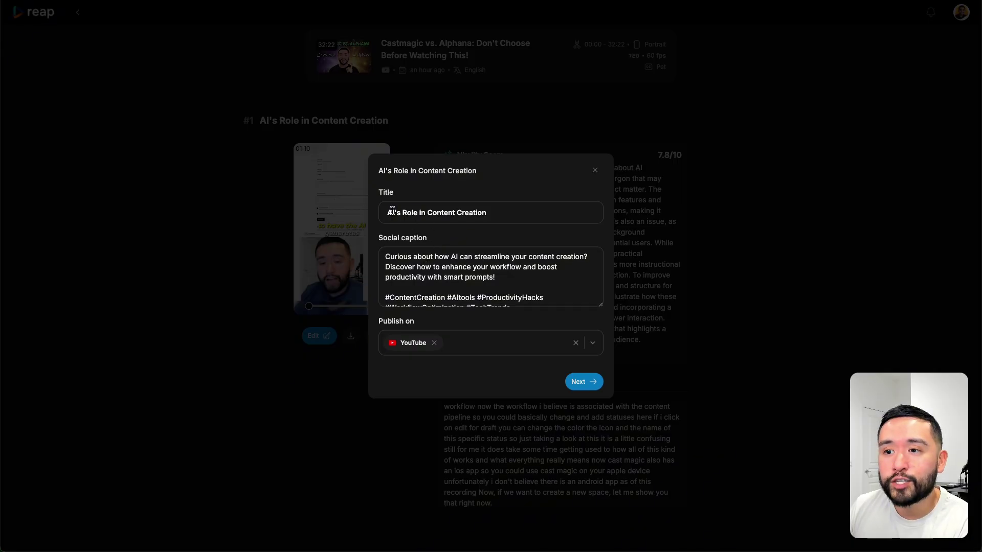
drag(388, 212, 504, 213)
drag(398, 257, 491, 298)
click(581, 383)
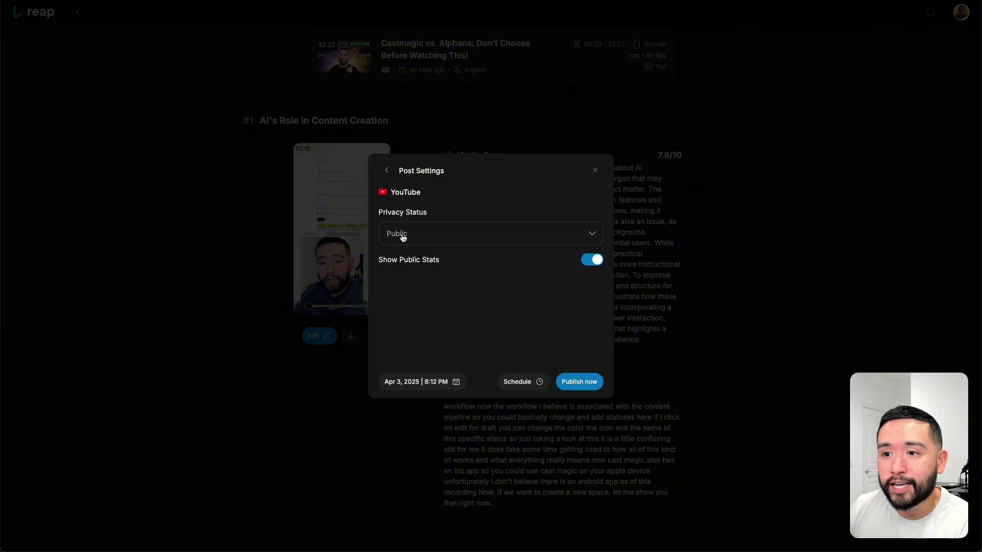
click(403, 238)
click(506, 183)
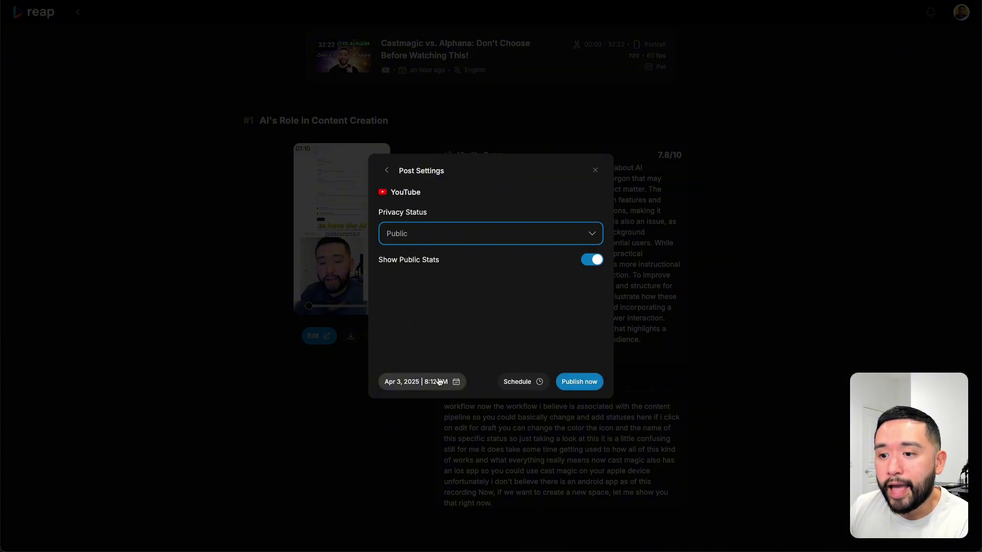
Schedule the YouTube post for Apr 9, 2025 at 8:30 PM and publish it
click(439, 382)
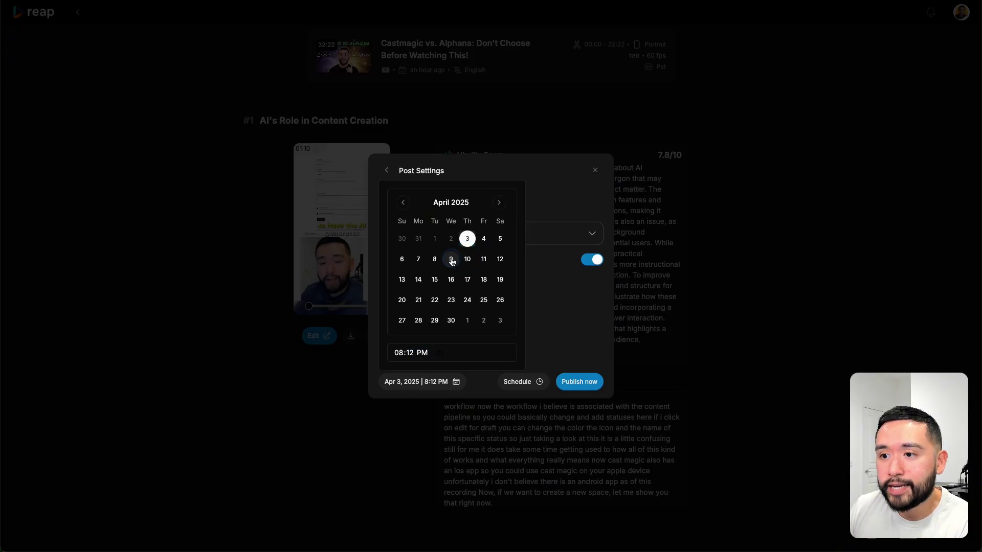
click(451, 260)
click(434, 352)
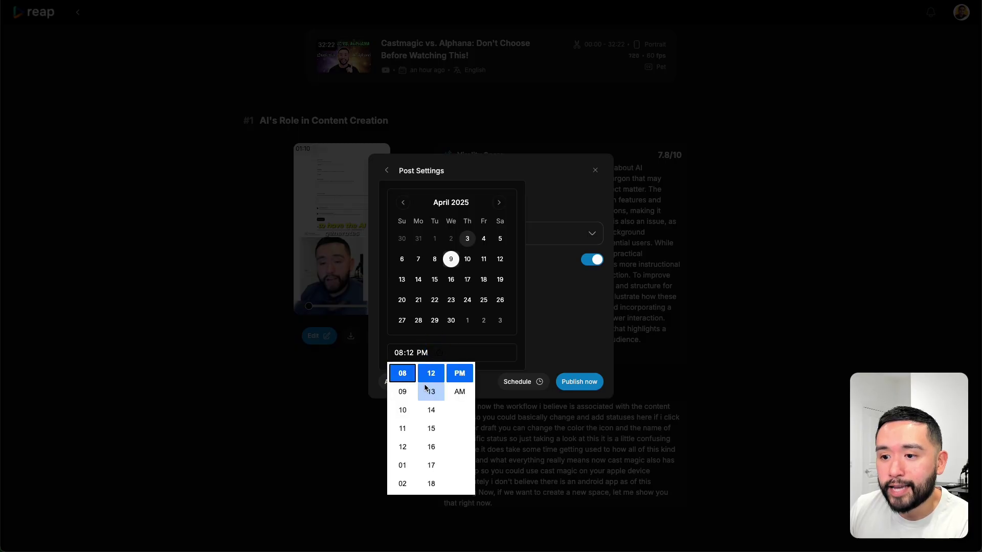
scroll(431, 430, down, 5)
click(431, 446)
click(566, 341)
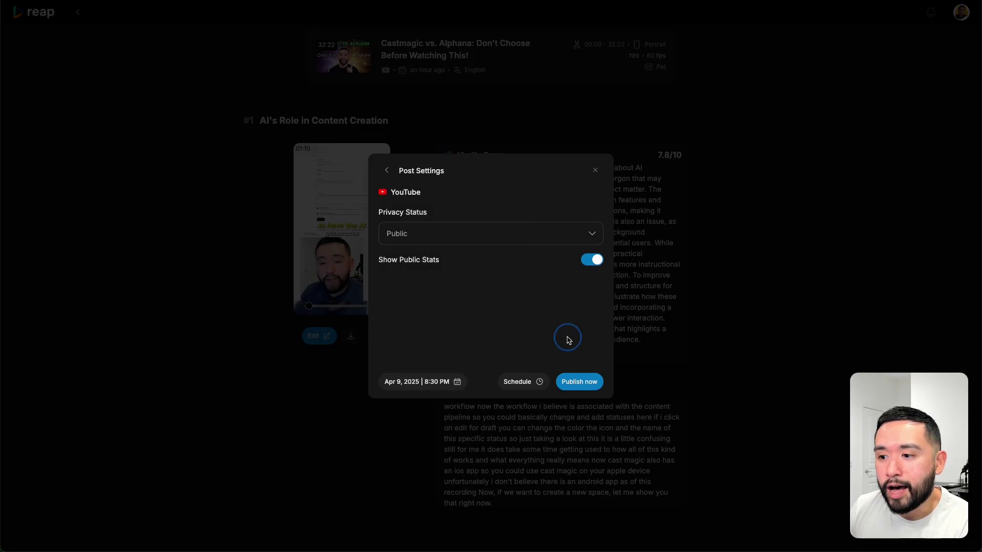
click(574, 381)
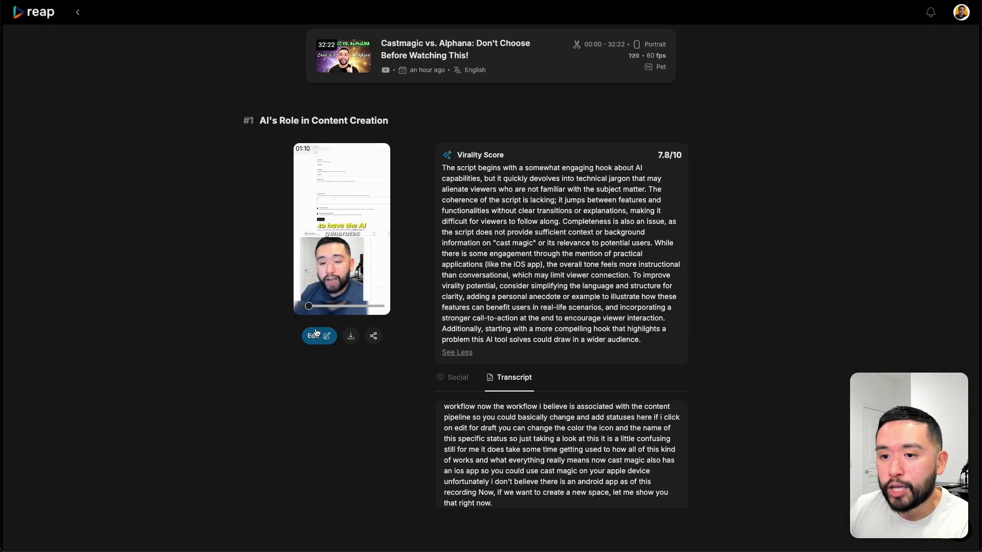
Open the AI's Role in Content Creation clip in the editor, select its transcript, and play then pause it
click(318, 338)
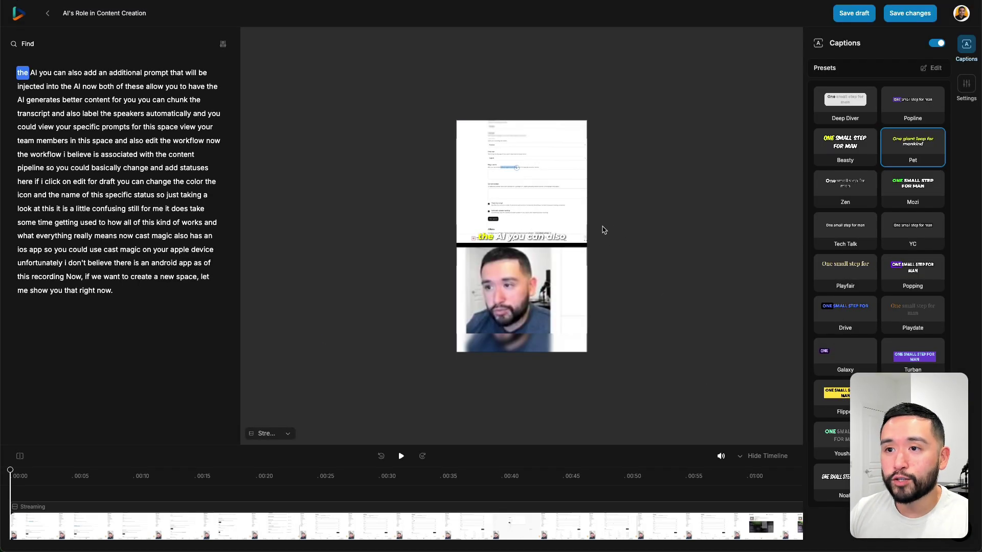
drag(18, 72, 129, 298)
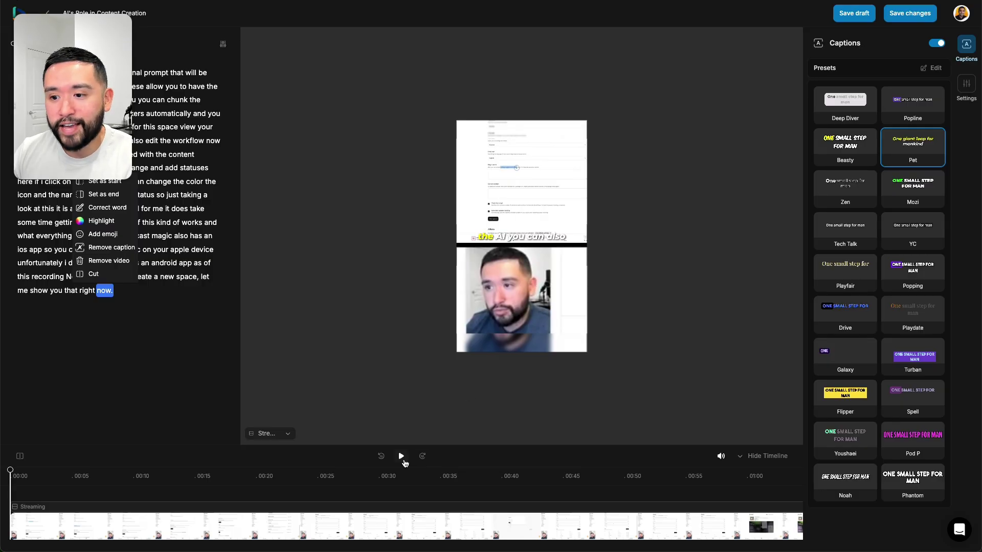
click(402, 457)
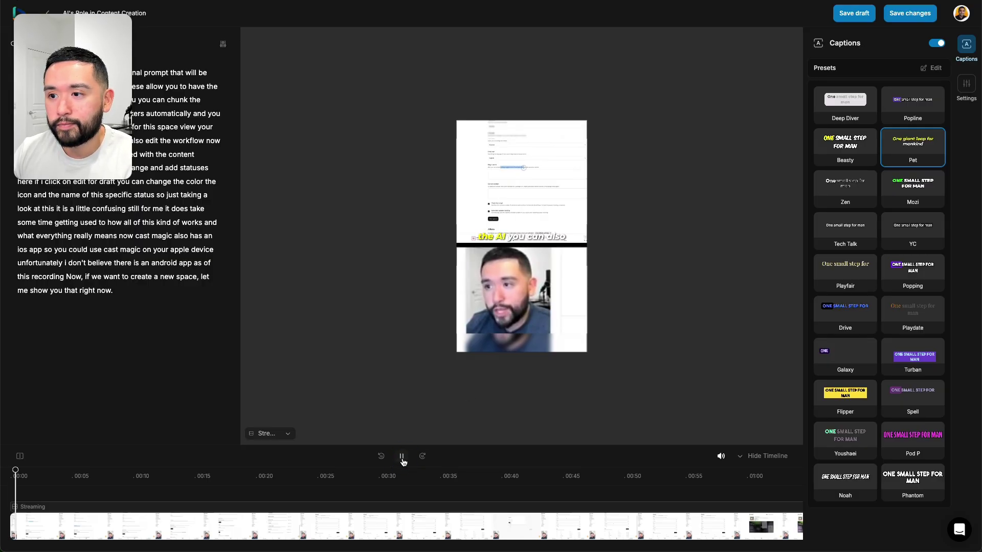
click(402, 459)
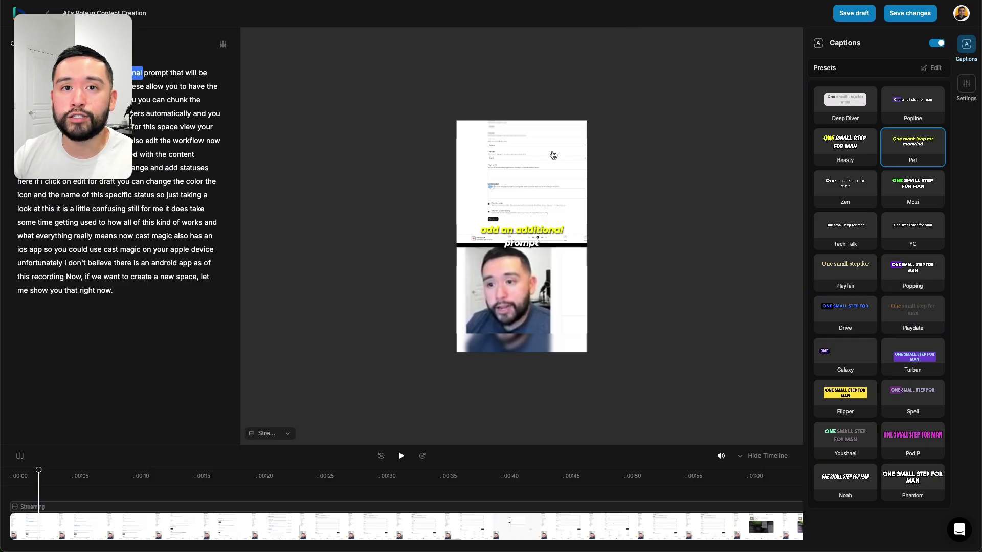
Apply the Deep Diver caption style and open its settings, keeping the Poppins font
click(856, 111)
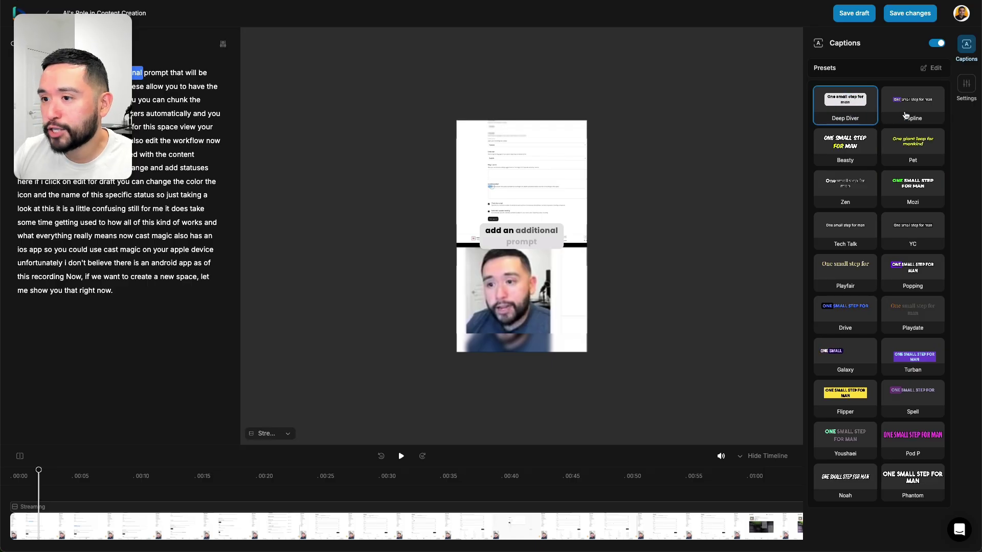
click(917, 112)
click(851, 122)
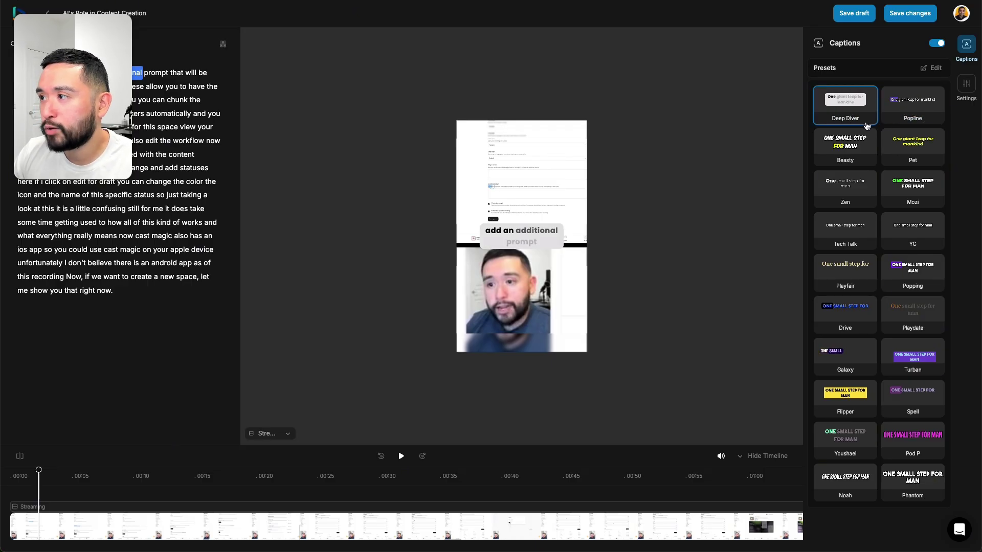
click(933, 69)
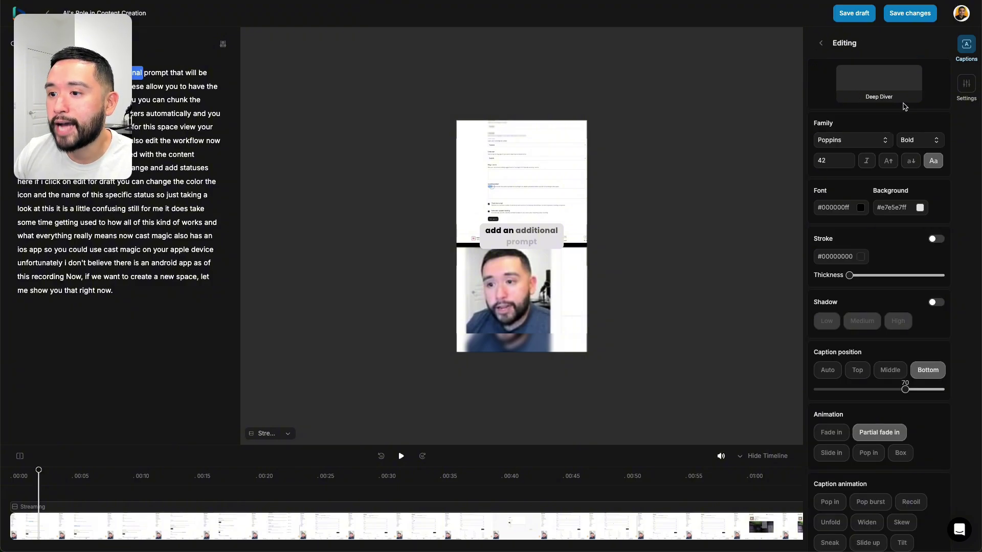
click(884, 139)
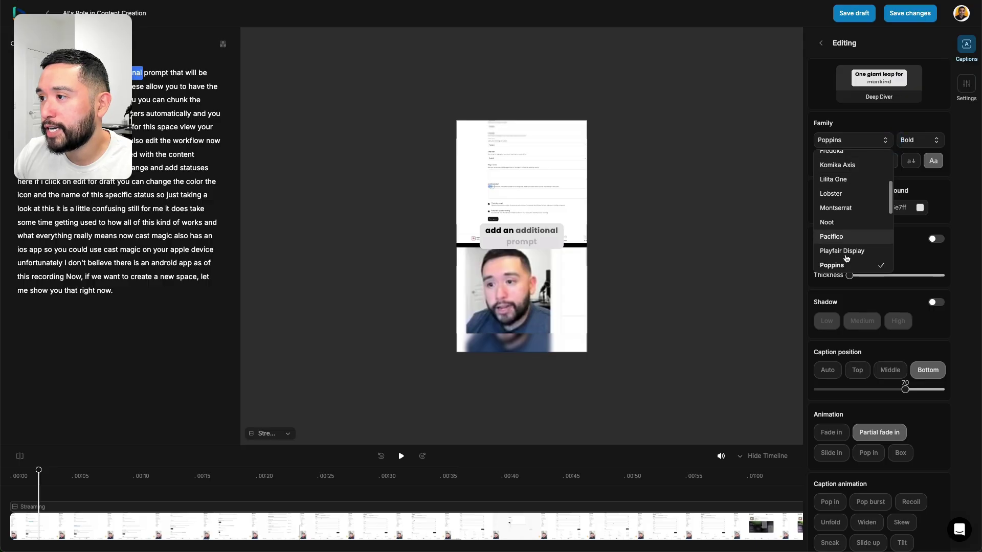
click(857, 123)
Try caption outline, shadow and position options, ending with captions at the bottom, no outline or shadow
scroll(865, 190, down, 1)
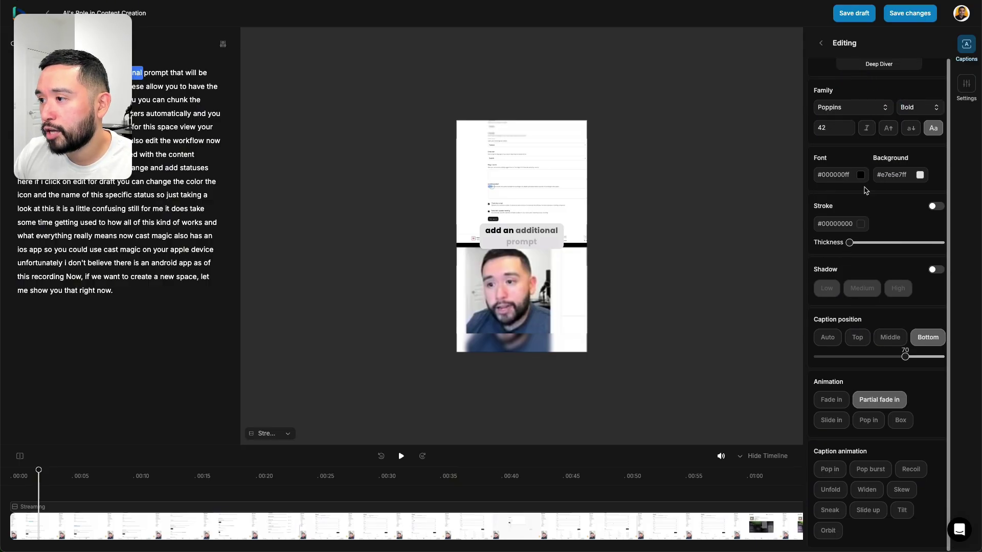
click(936, 207)
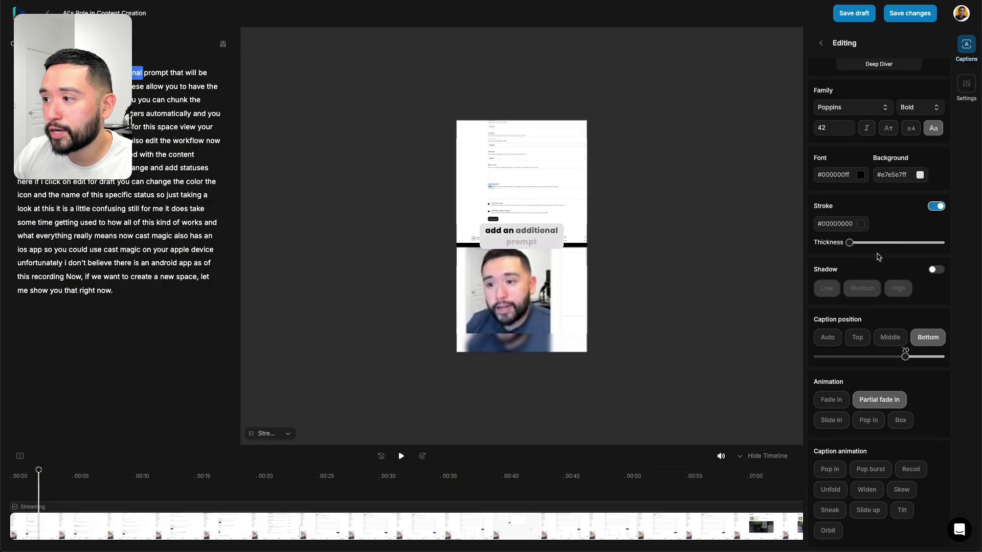
mouse_move(850, 243)
mouse_down()
mouse_move(871, 242)
mouse_move(849, 243)
mouse_up()
click(936, 269)
click(863, 289)
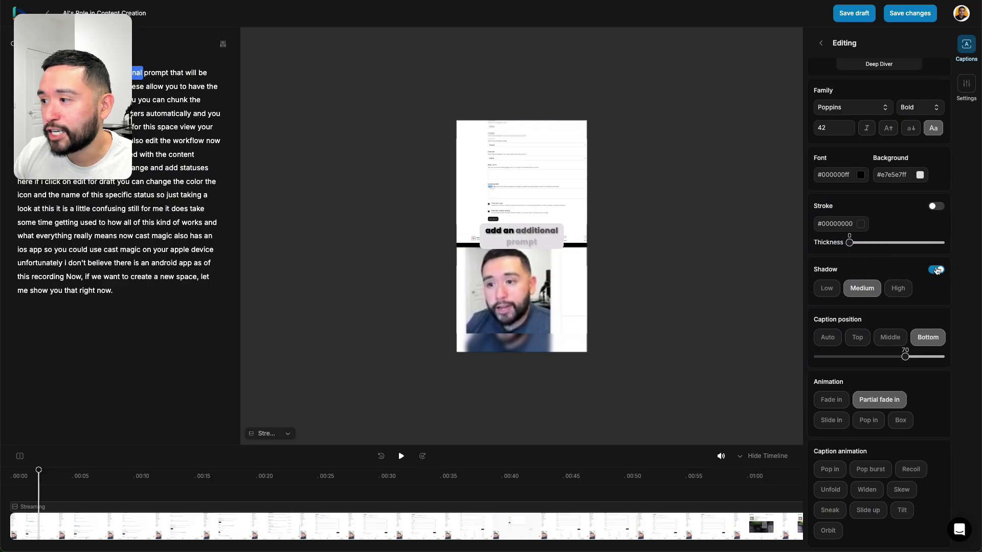
click(941, 269)
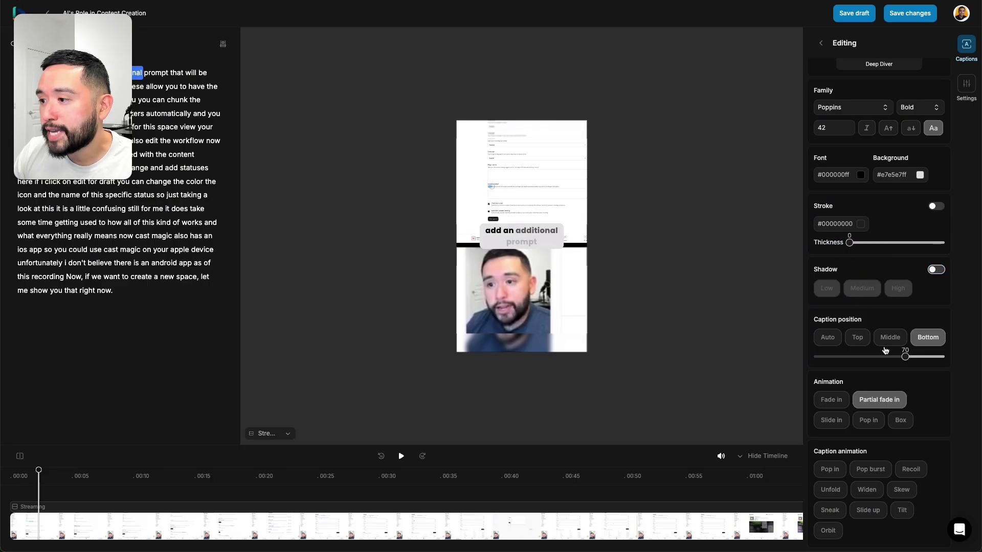
click(827, 341)
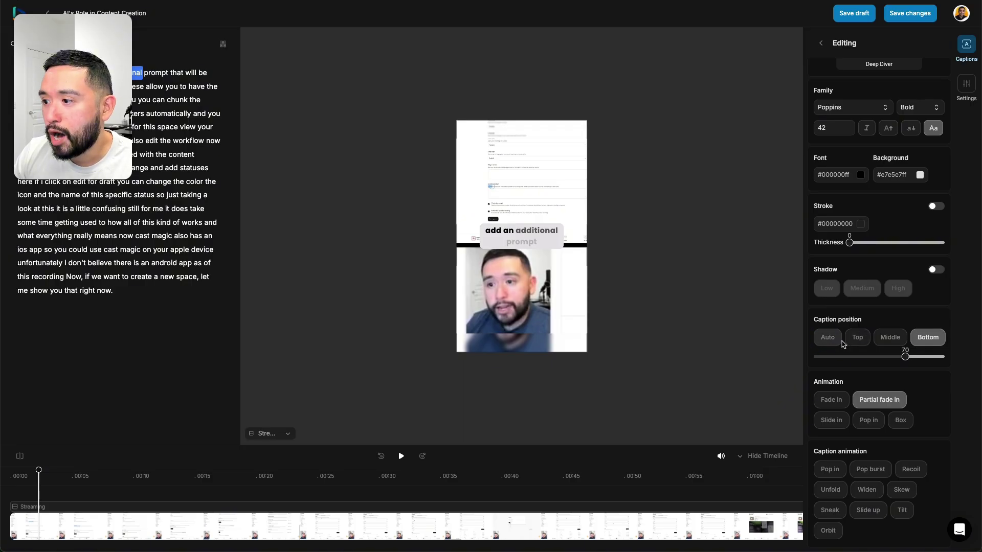
drag(905, 357, 896, 357)
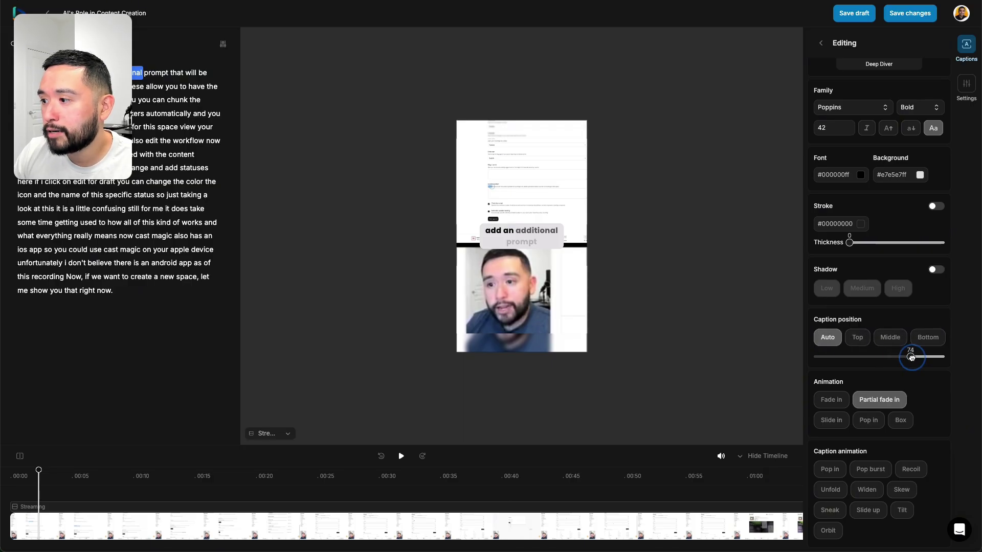
click(927, 339)
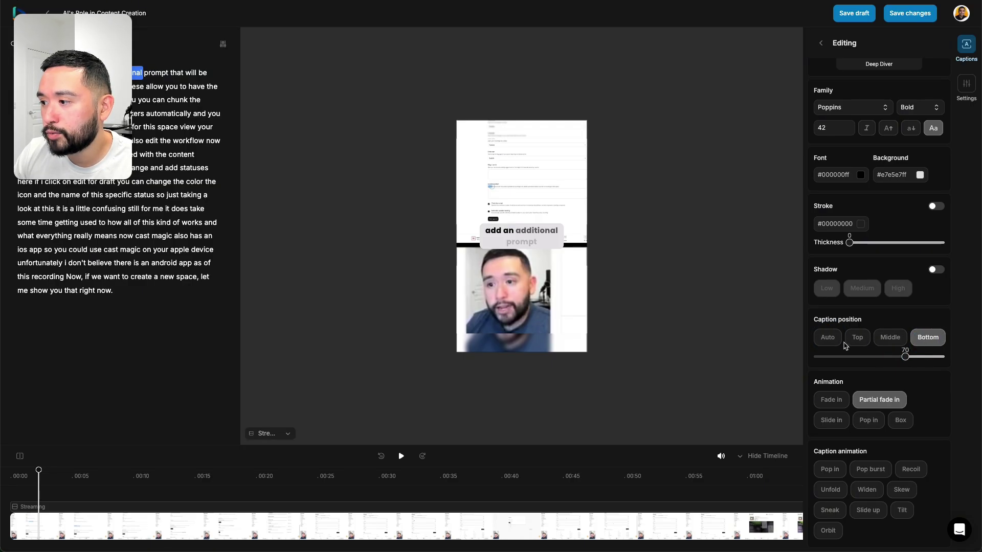
Set the caption entrance animation to Pop in instead of Fade in and preview it
click(832, 402)
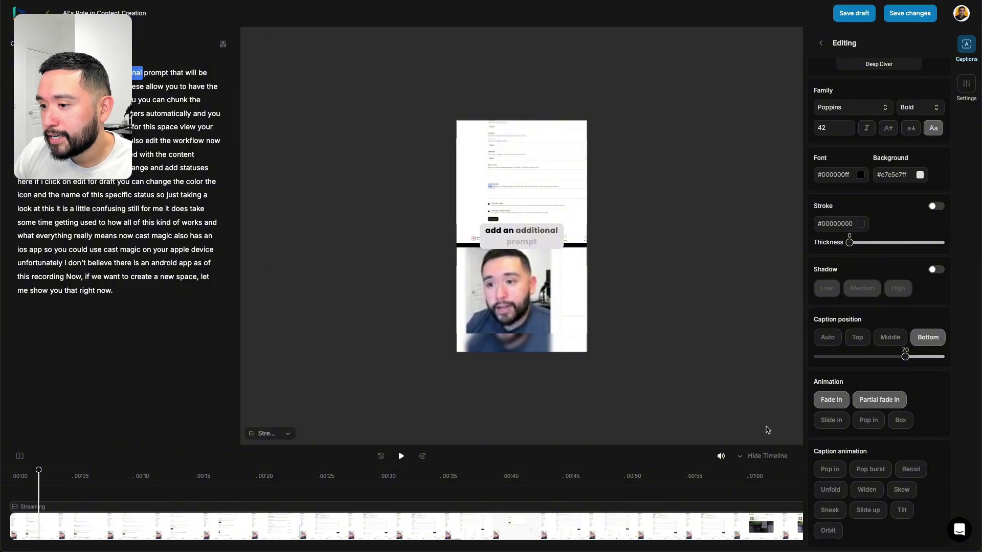
click(504, 294)
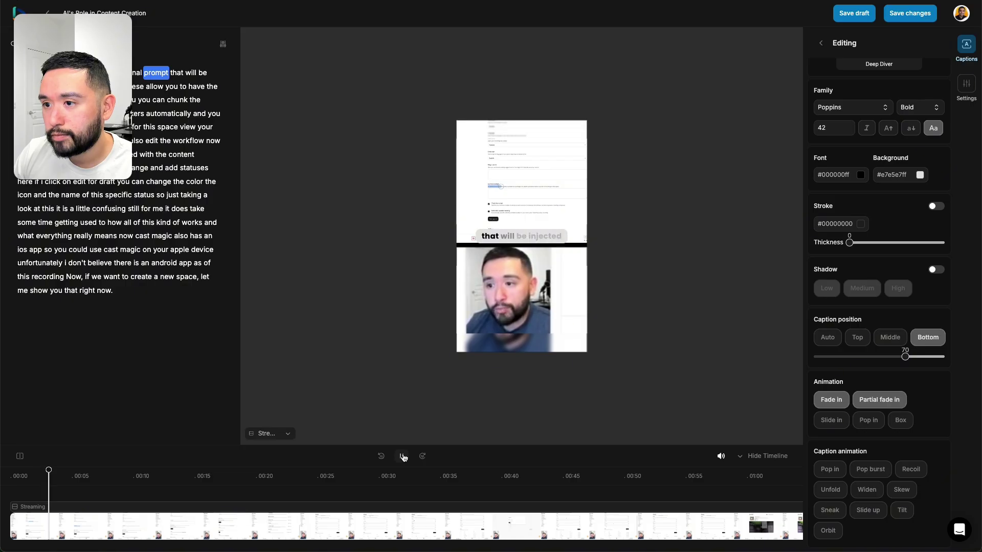
click(403, 457)
click(869, 421)
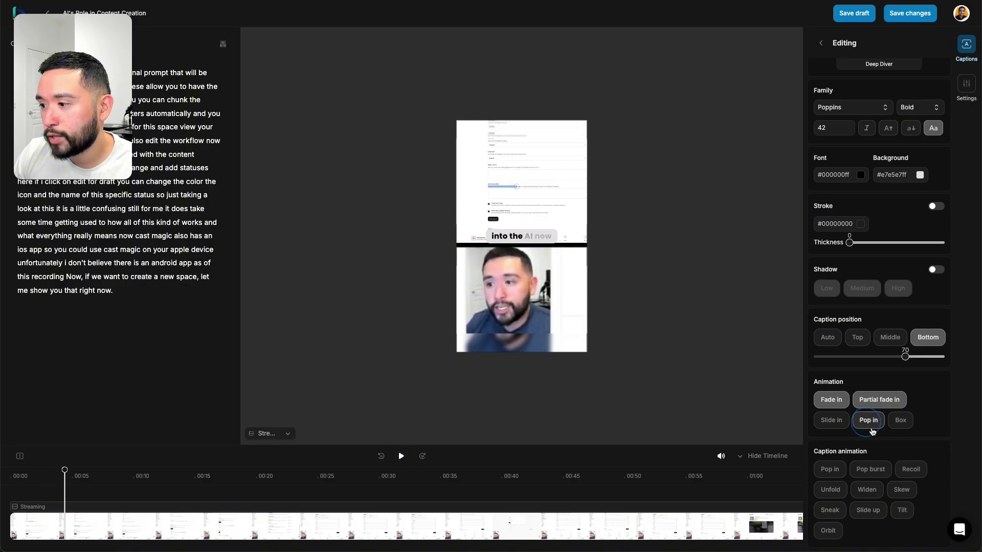
click(877, 401)
click(831, 399)
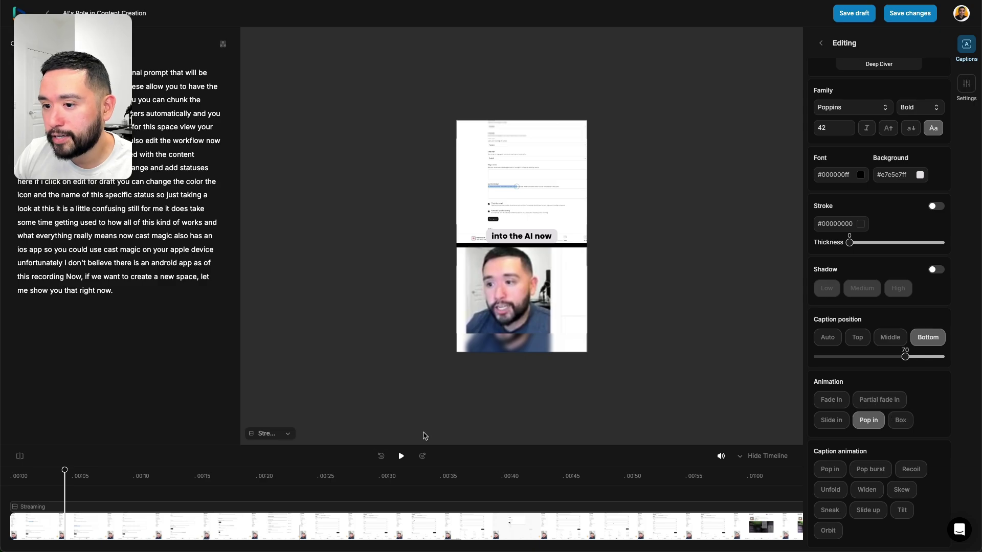
click(402, 457)
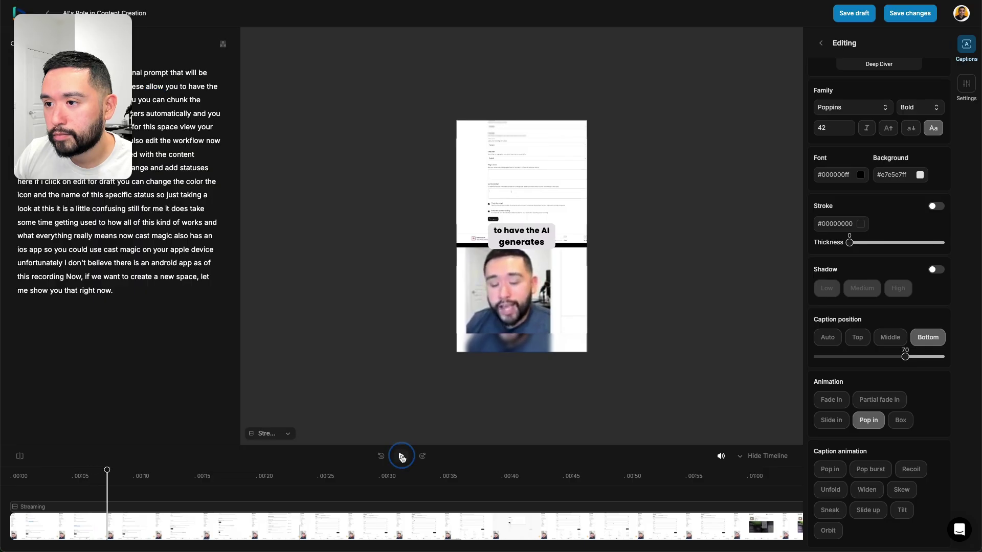
click(402, 457)
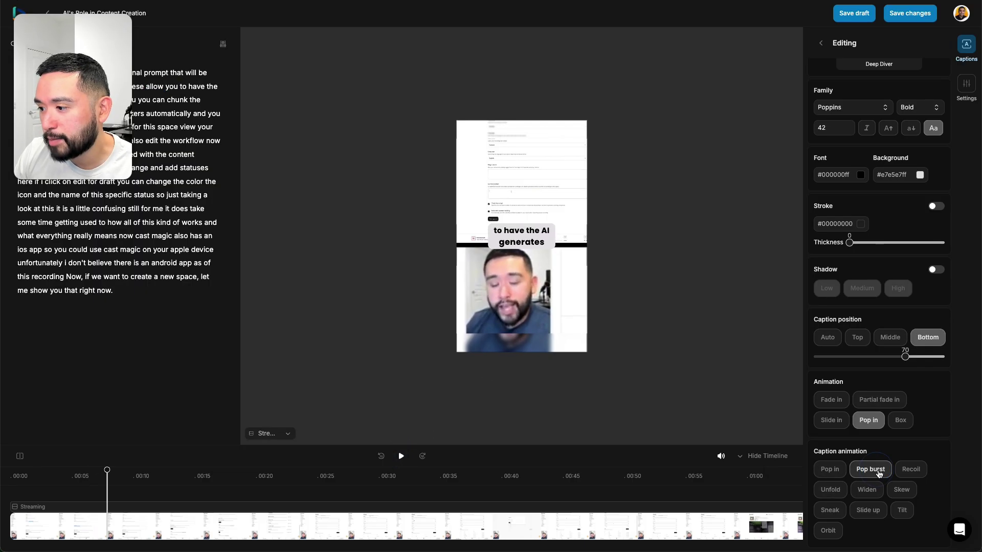
Apply the Pop burst caption animation and preview the result
click(880, 471)
click(402, 457)
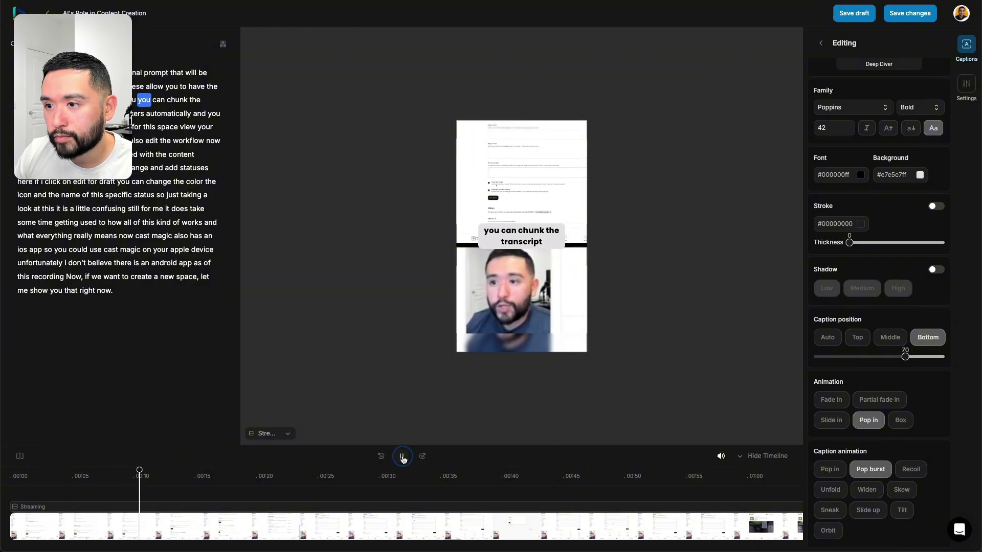
click(402, 457)
scroll(896, 459, up, 1)
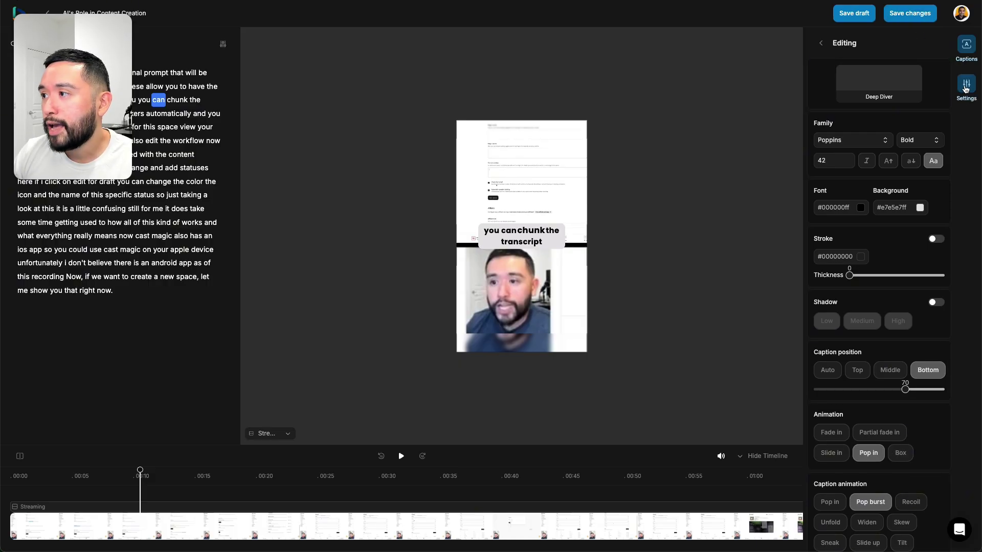
Keep the video output at Portrait (9:16) orientation and 720 resolution
click(966, 86)
click(914, 88)
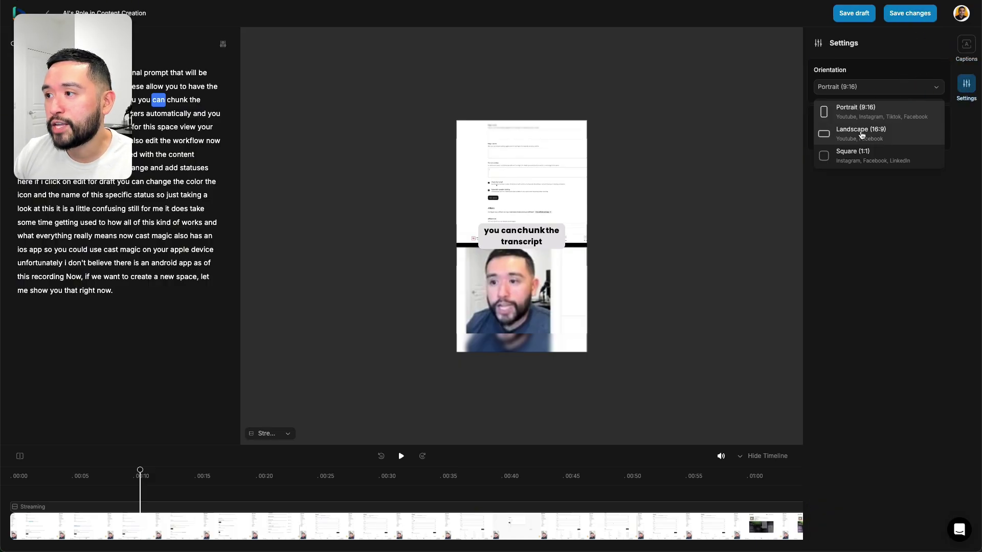
click(859, 225)
click(857, 136)
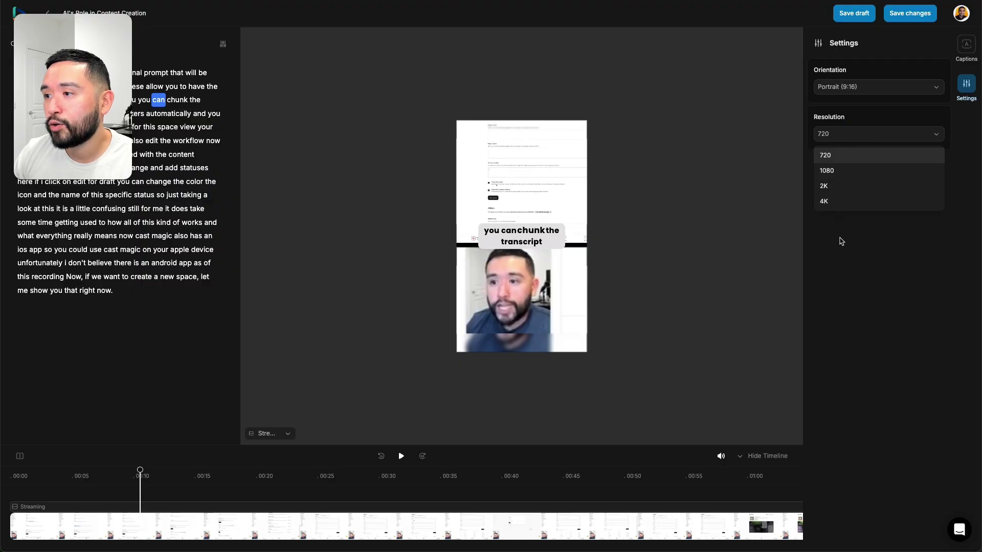
click(103, 517)
Split the Streaming clip at about 00:04 and select its first part
drag(77, 520, 122, 519)
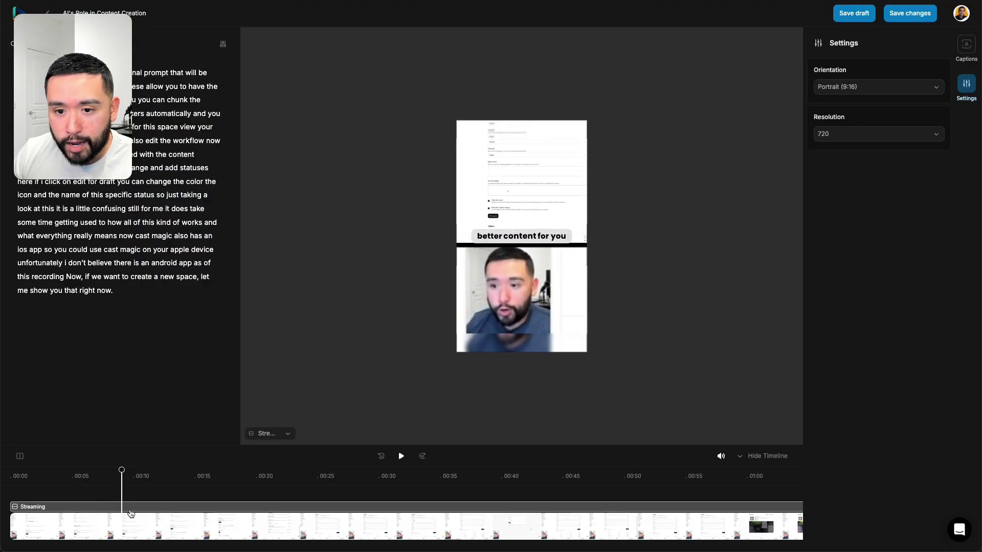
click(88, 479)
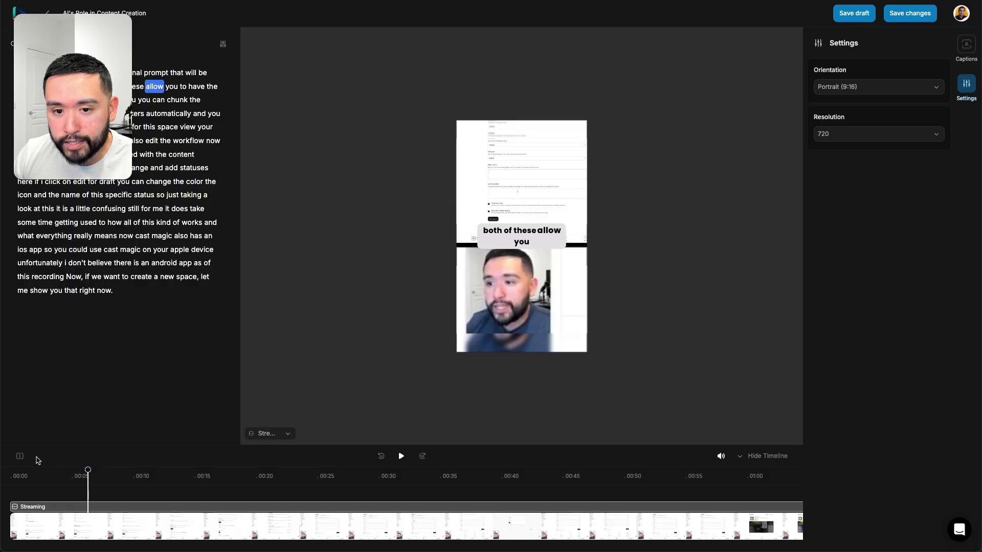
click(20, 456)
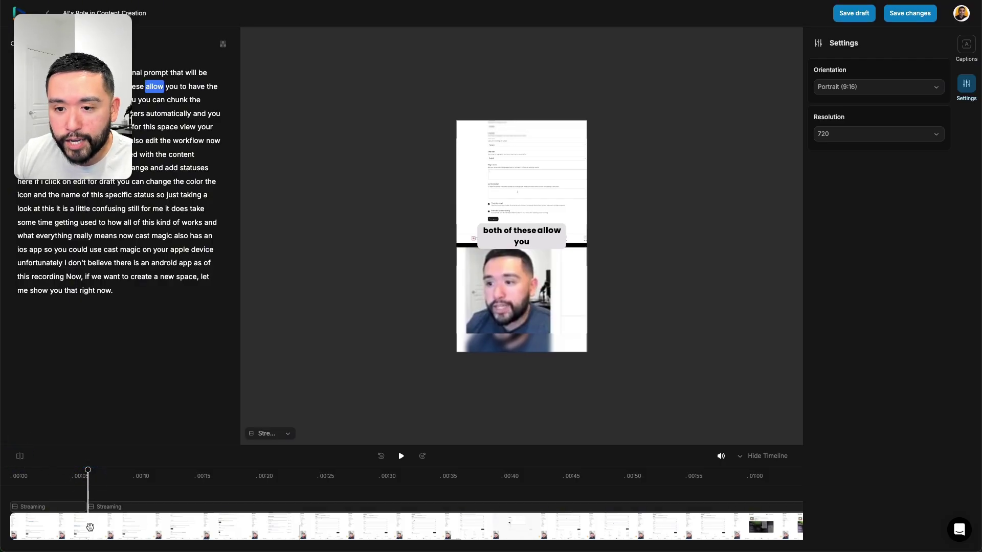
click(71, 510)
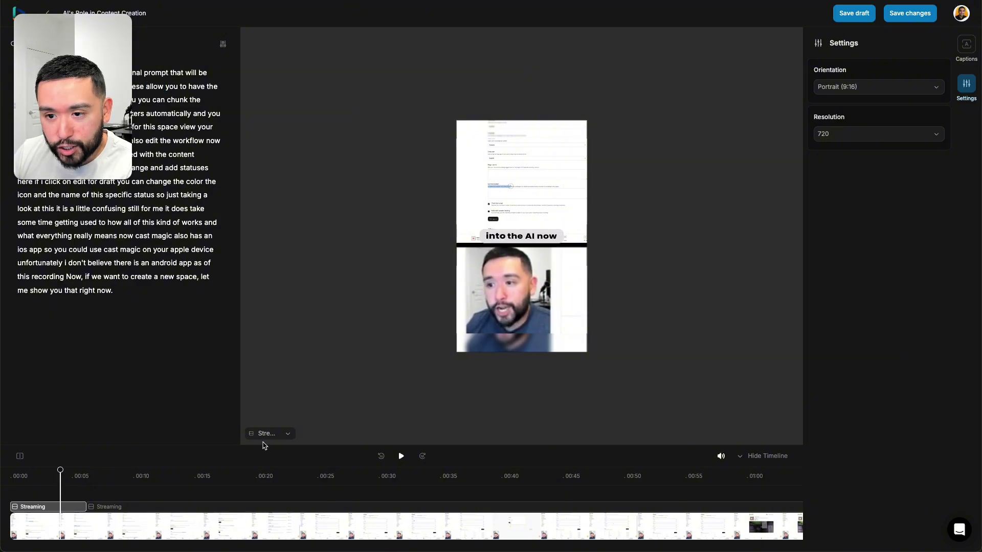
Try the Fit and Split layouts on the first clip part, then settle on Fill
click(276, 435)
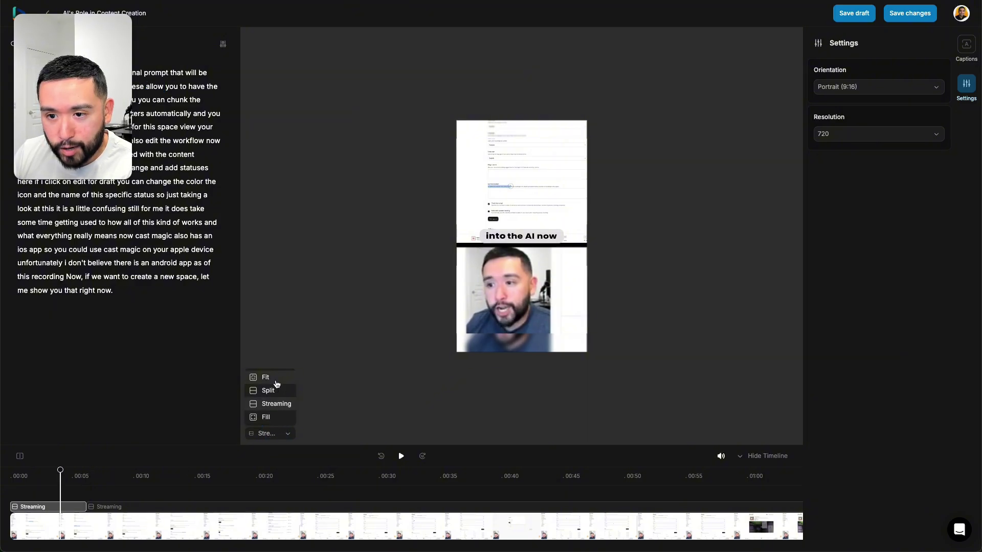
click(277, 381)
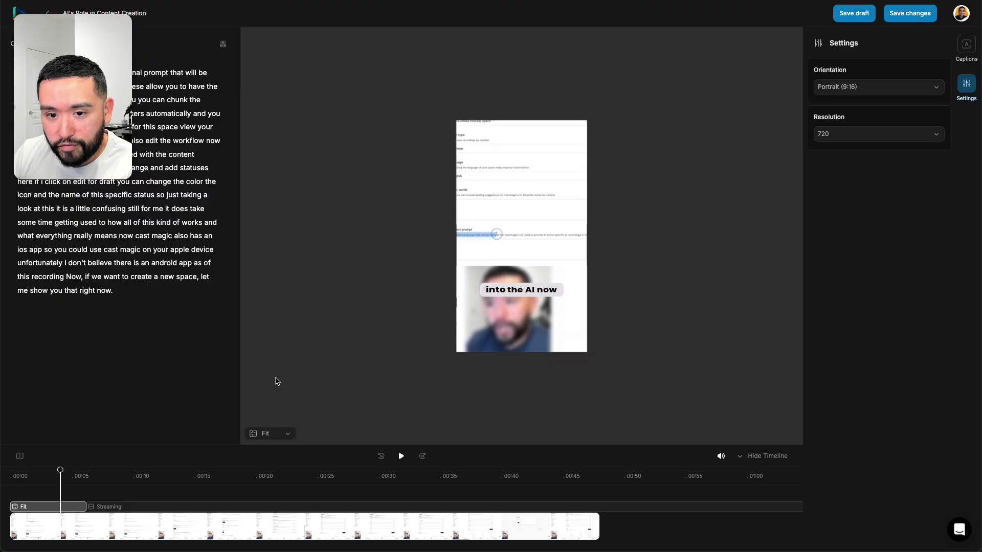
click(274, 432)
click(274, 395)
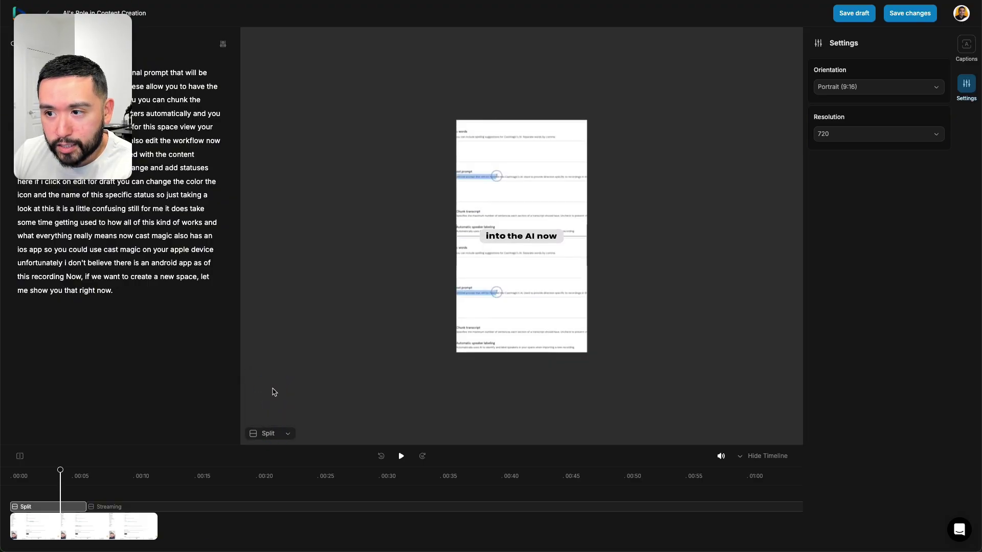
click(272, 433)
click(269, 421)
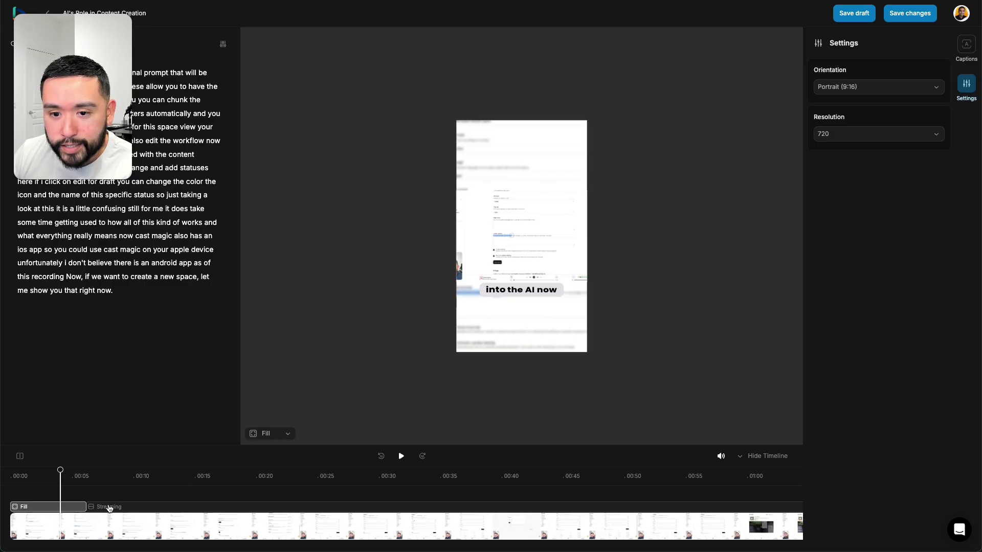
Confirm the second part stays on Streaming and preview the new layouts
click(108, 507)
click(265, 434)
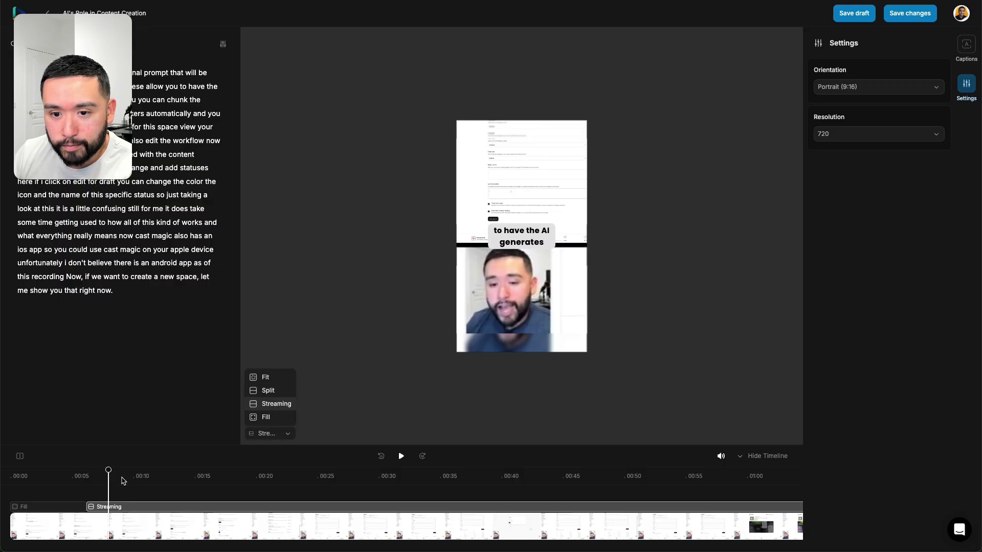
click(74, 478)
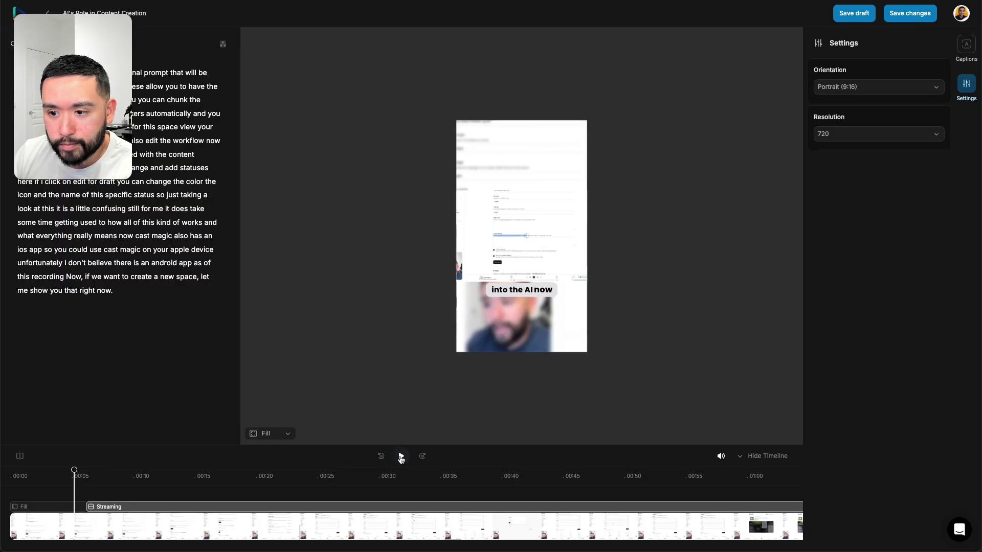
click(401, 456)
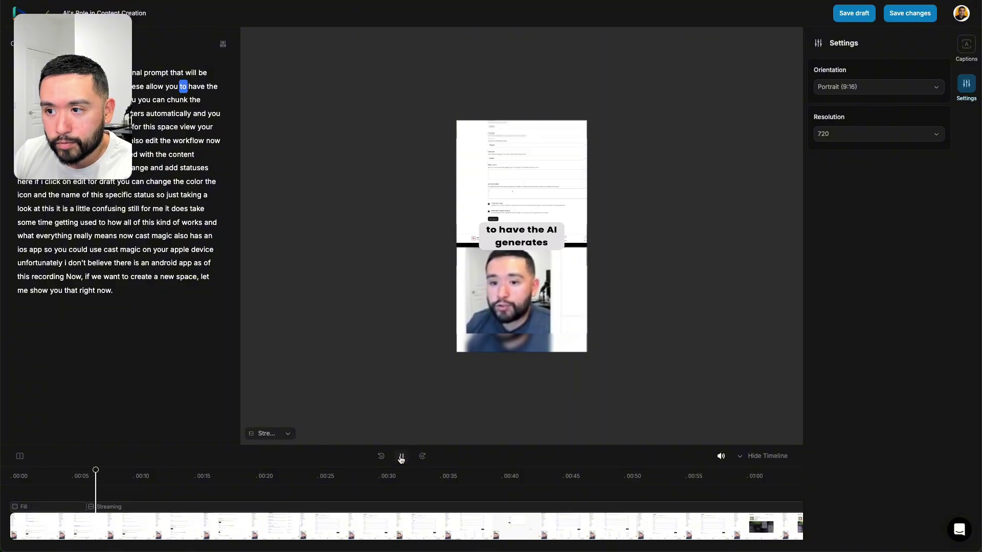
click(401, 457)
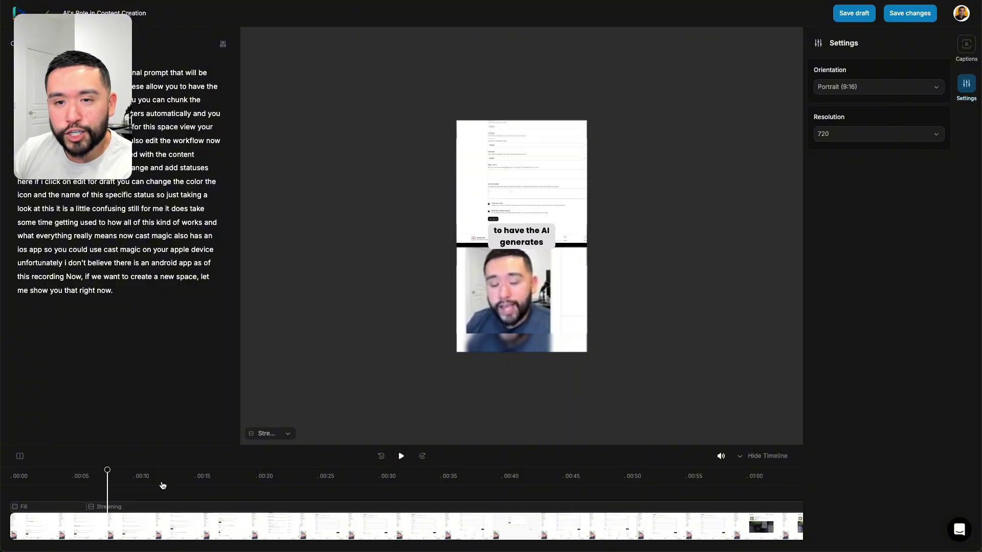
click(279, 434)
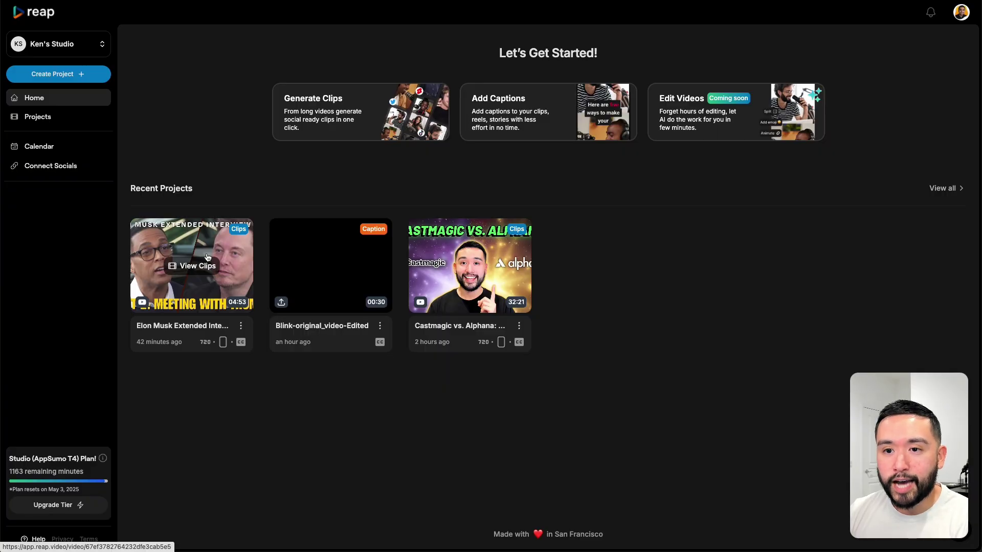
Open the Elon Musk interview's clips and expand clip #1's full virality explanation
click(199, 268)
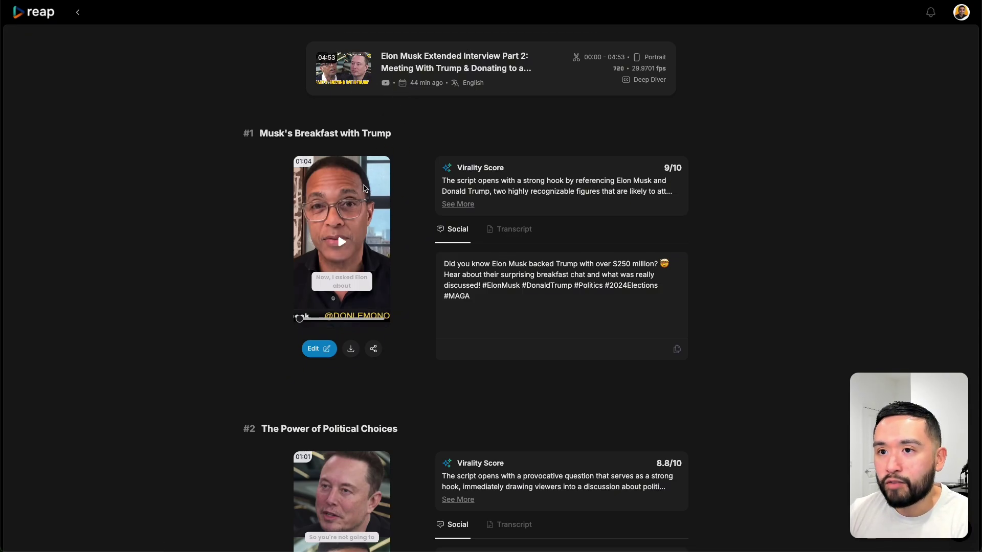
scroll(351, 189, down, 7)
scroll(351, 189, up, 7)
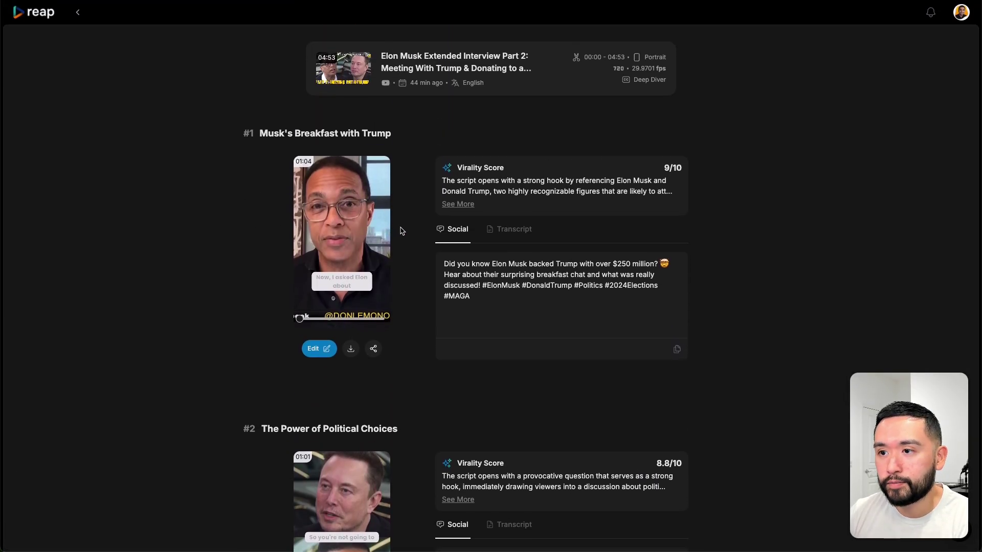
click(458, 204)
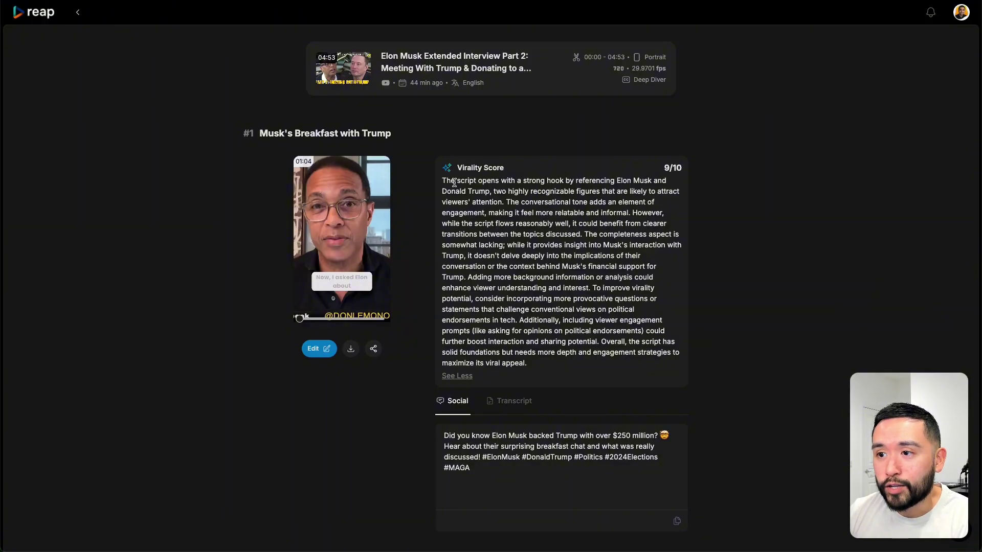
drag(455, 181, 503, 199)
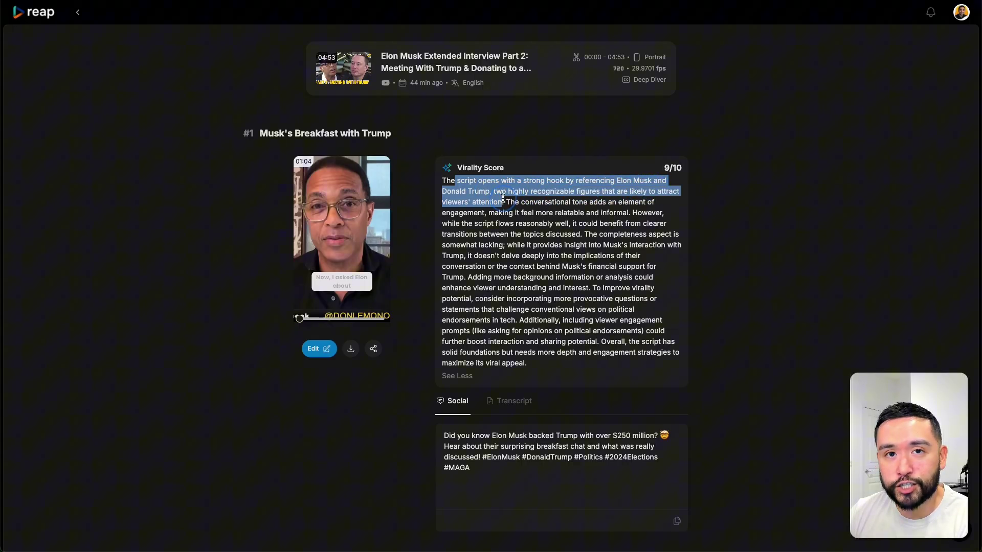
click(622, 195)
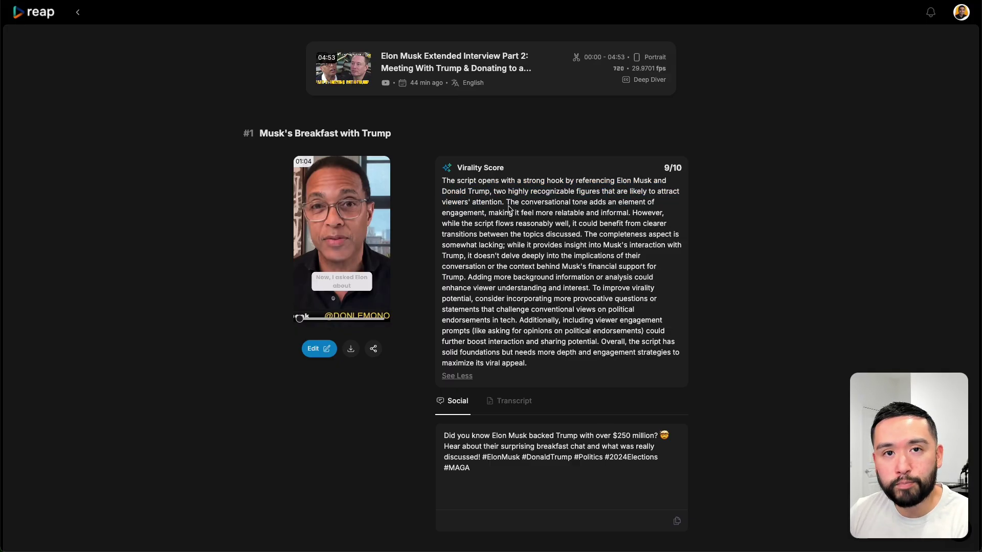
Read clip #1's social caption and hashtags, then open the clip in the editor
scroll(509, 209, down, 2)
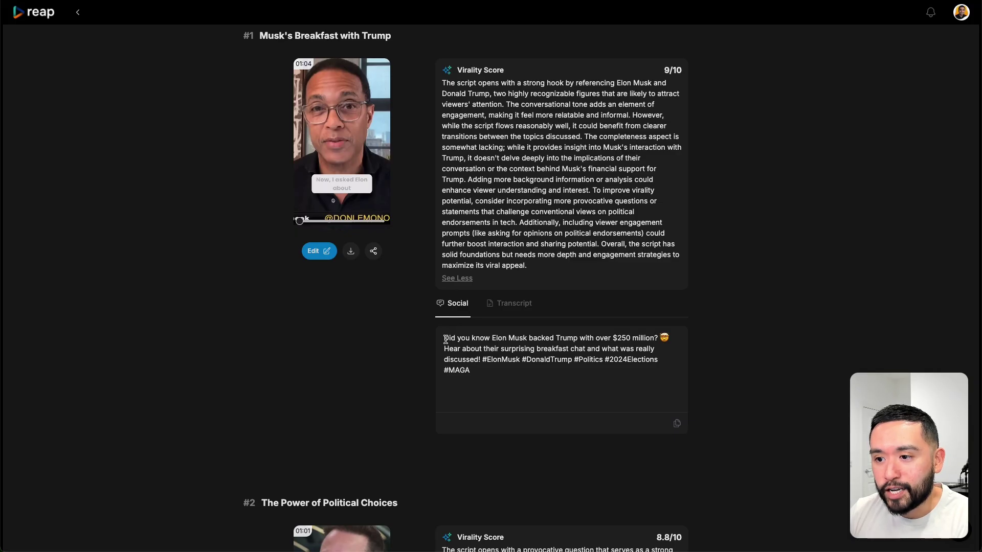
drag(446, 340, 487, 360)
click(494, 371)
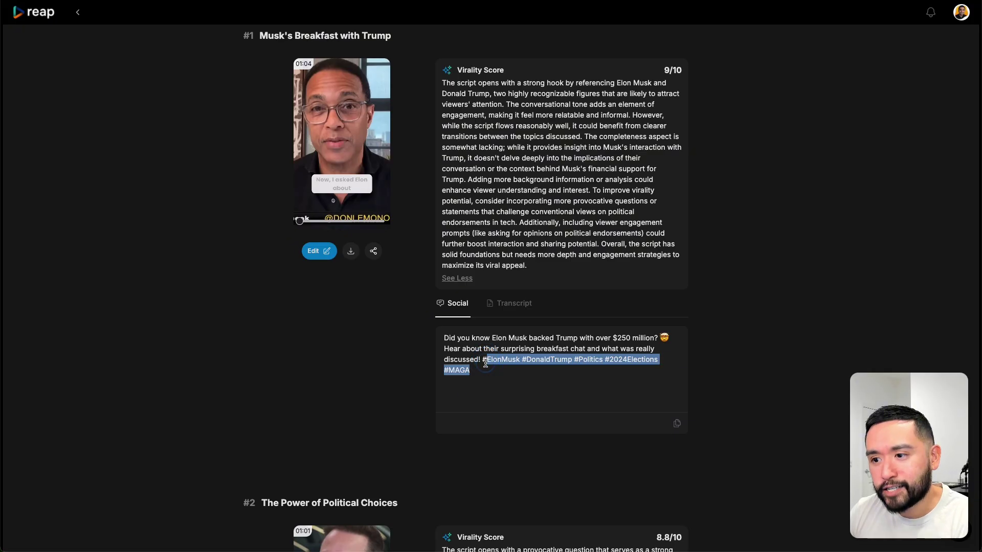
drag(485, 363, 510, 372)
click(496, 372)
scroll(495, 368, up, 1)
click(318, 285)
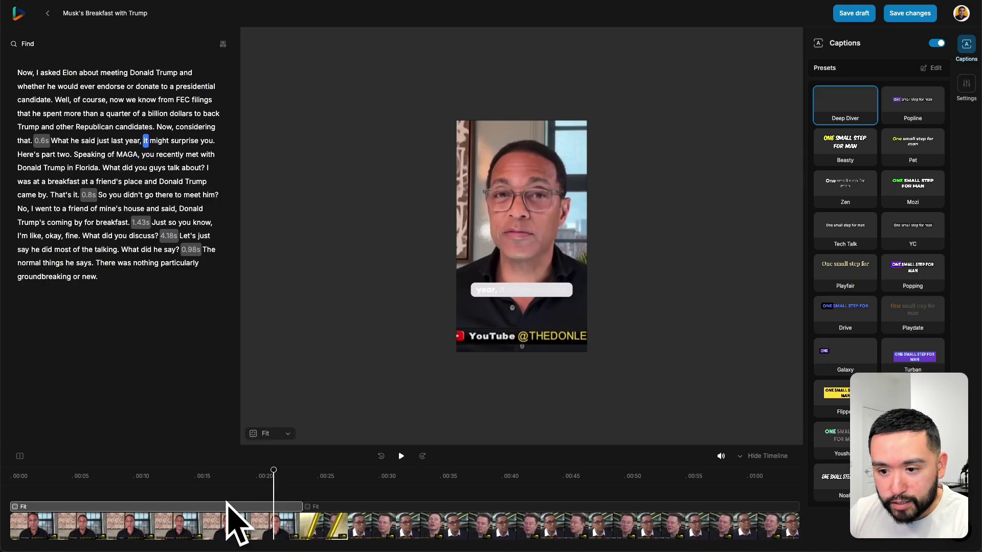
click(317, 509)
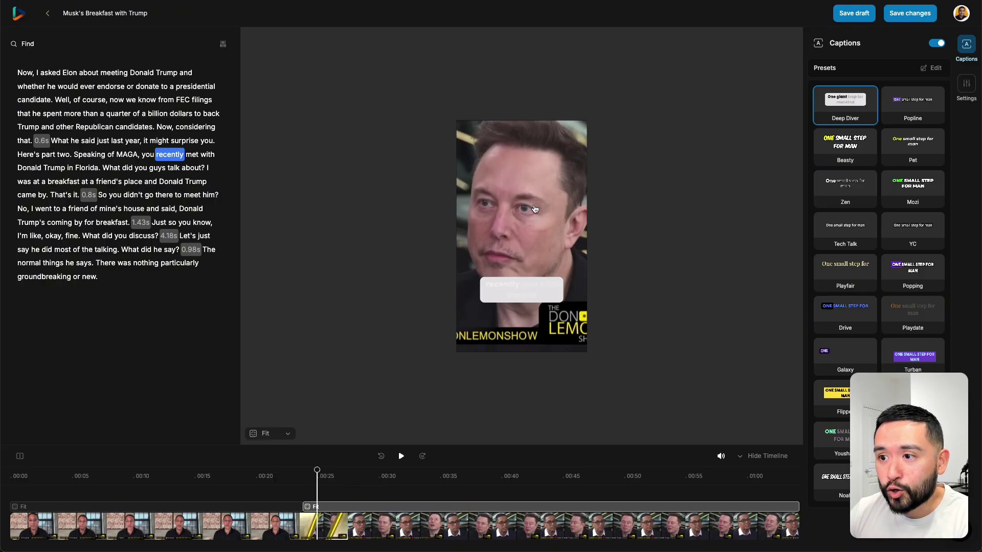
click(262, 506)
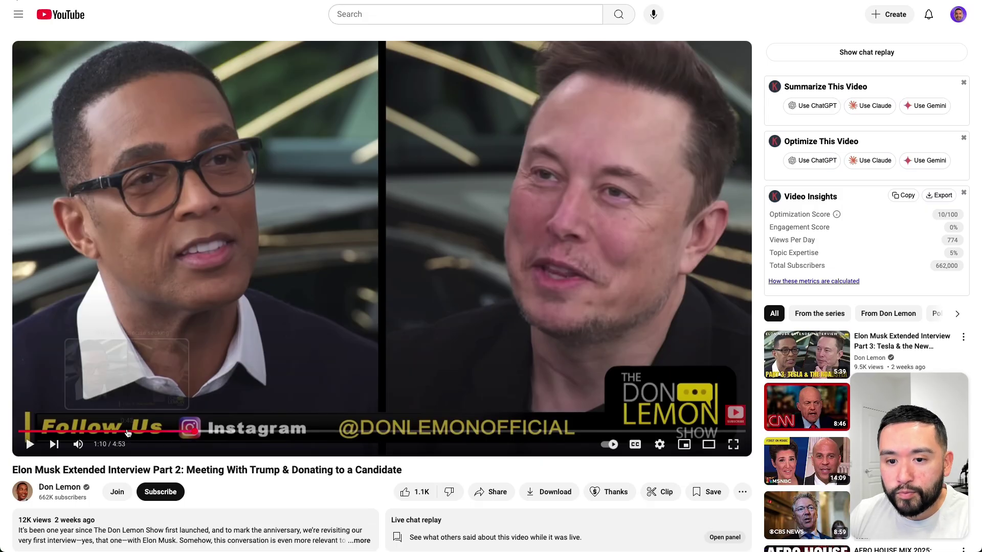
click(137, 432)
click(96, 431)
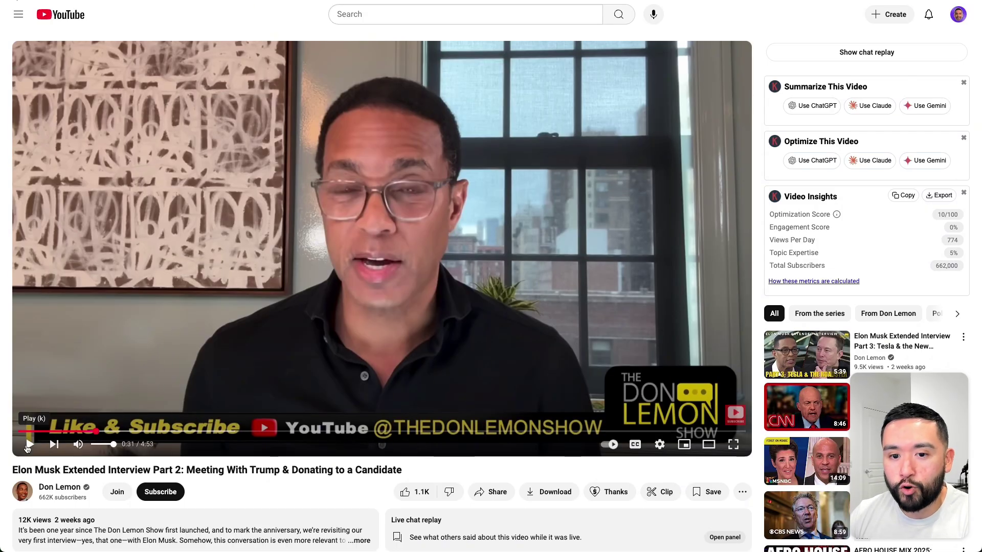
click(28, 444)
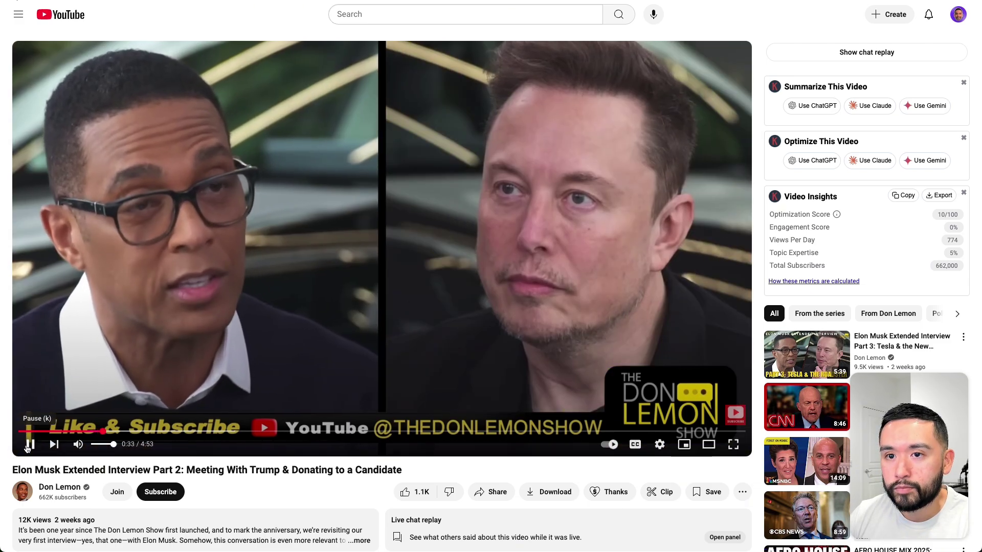
click(238, 250)
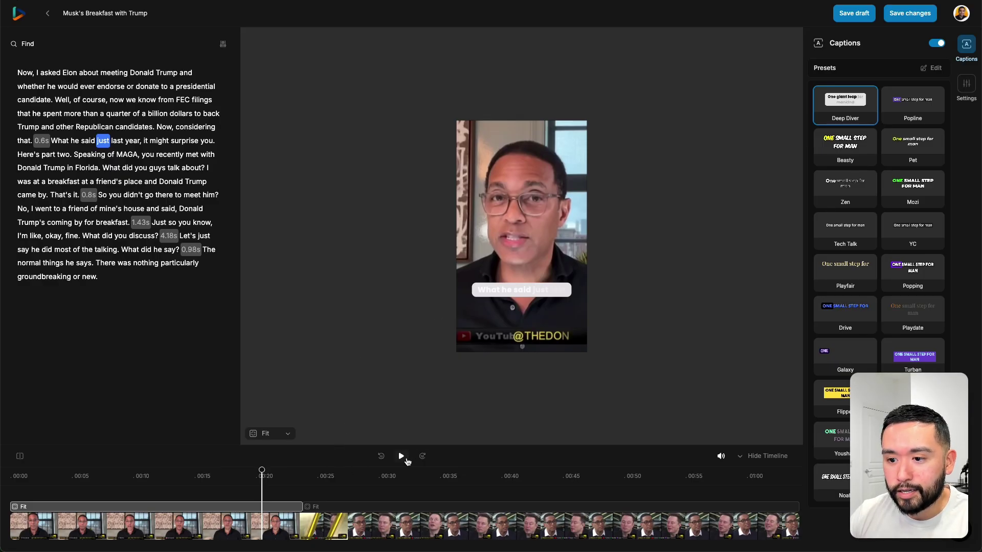
click(402, 458)
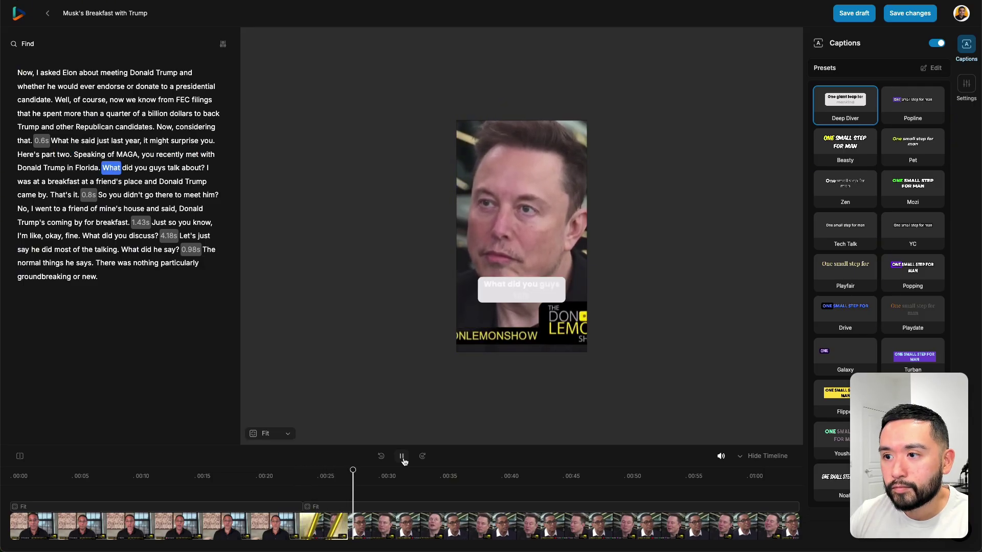
click(525, 149)
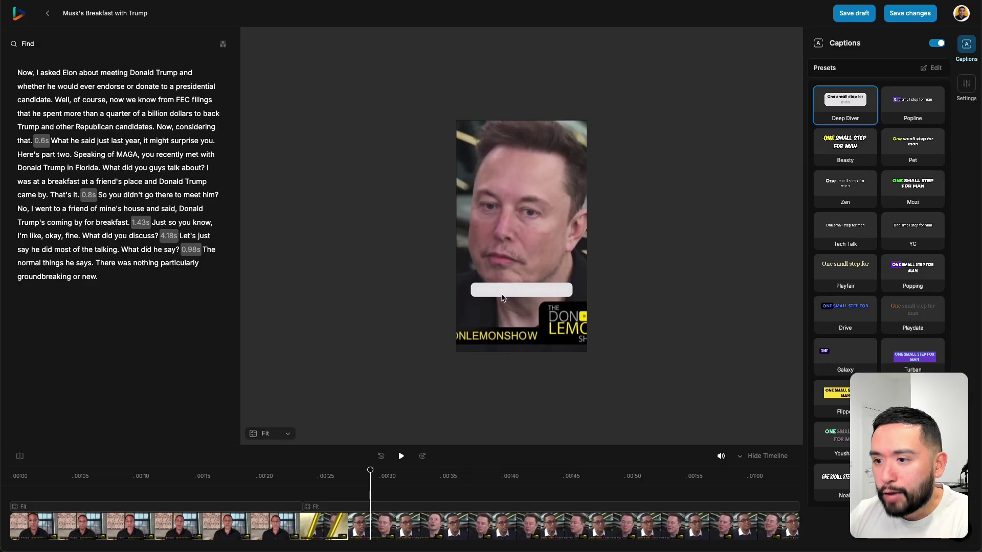
Set the Deep Diver caption font colour to black #000000 and preview the clip
click(931, 68)
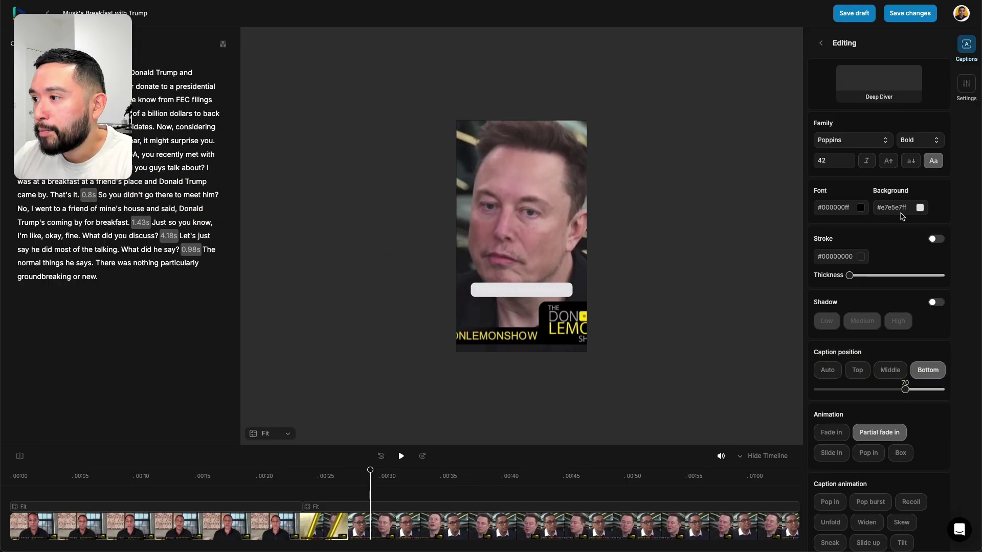
click(861, 207)
click(834, 268)
drag(830, 281, 804, 336)
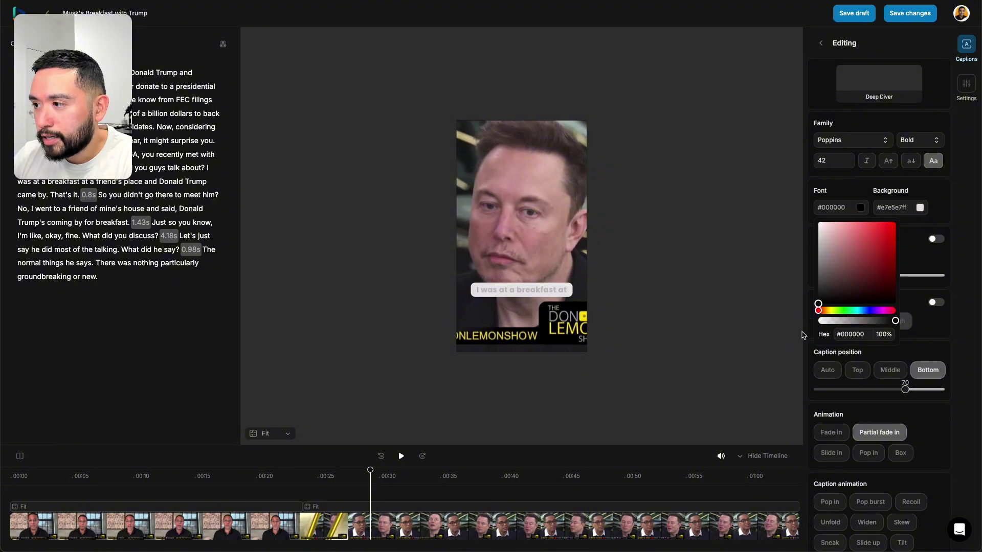
click(845, 189)
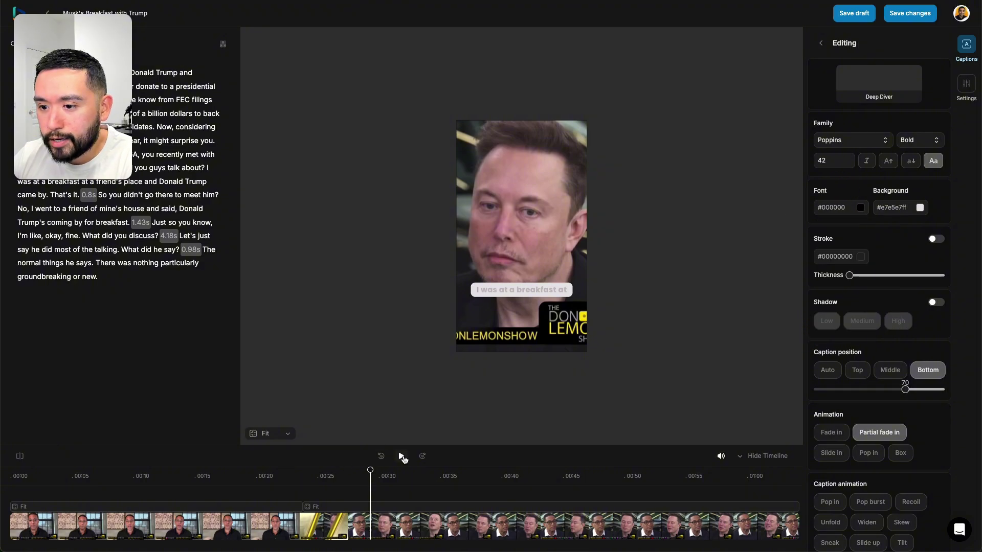
click(402, 456)
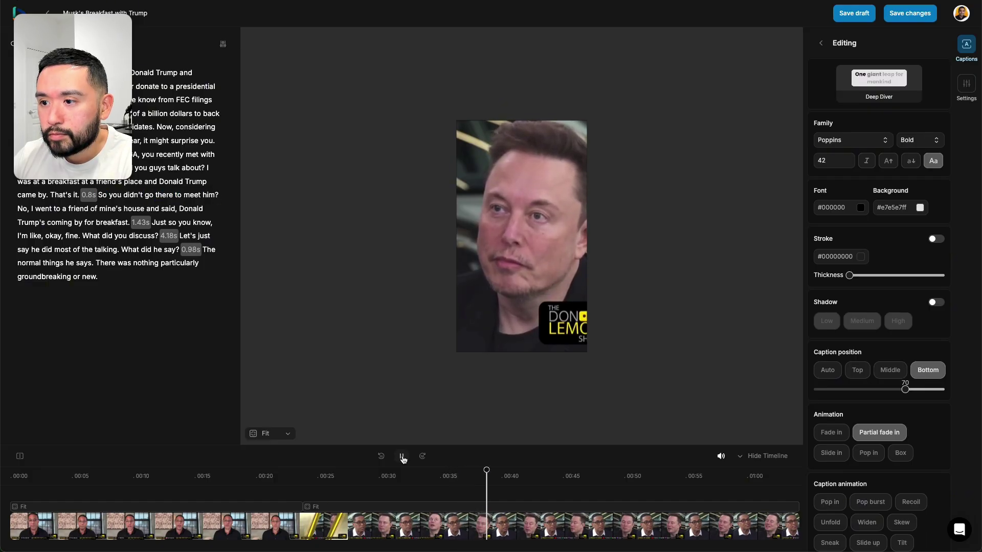
click(403, 456)
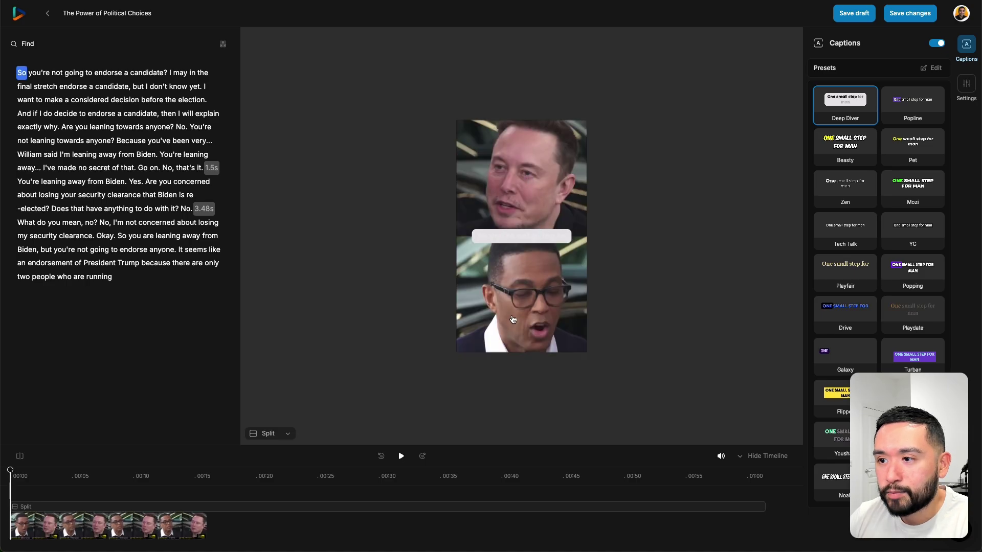
Keep The Power of Political Choices clip on the Split layout and preview it
click(271, 434)
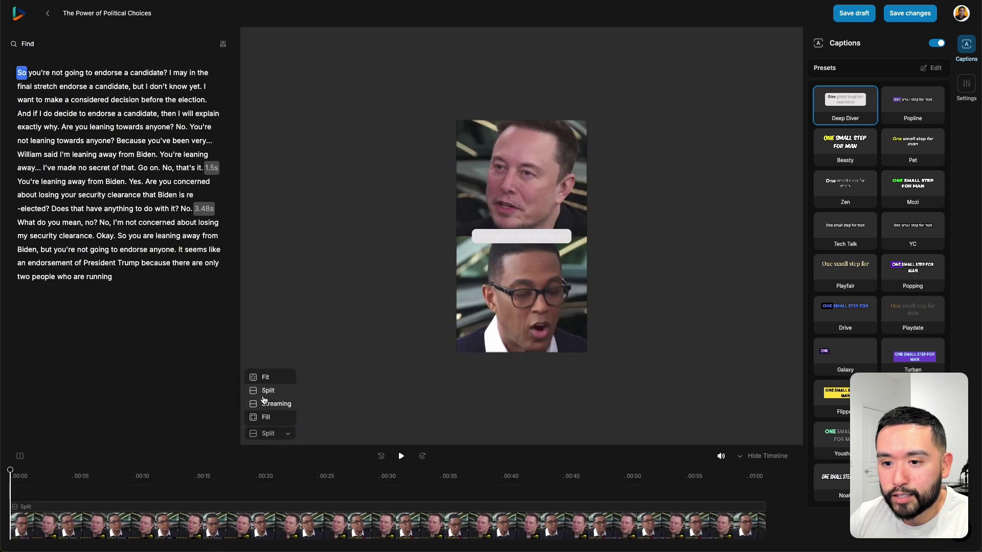
click(343, 407)
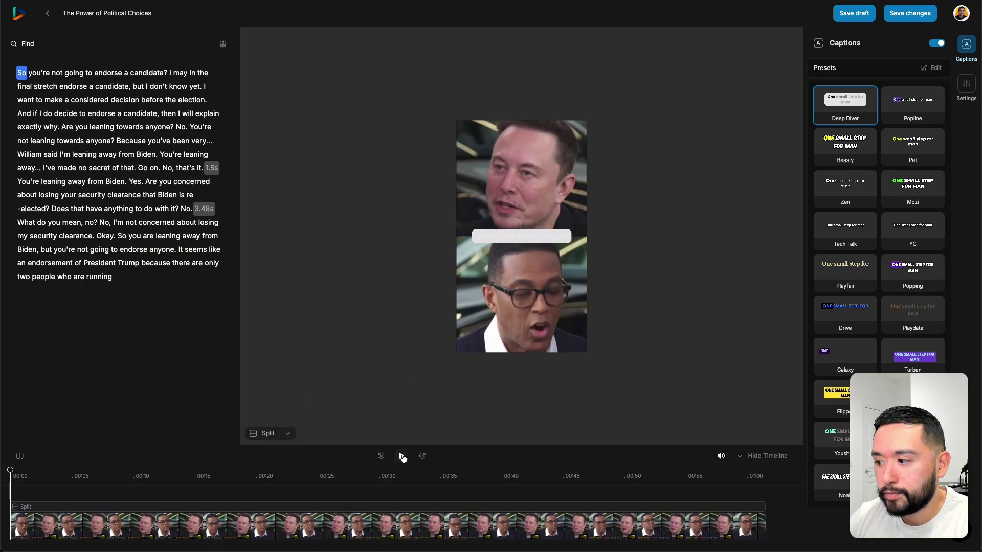
click(402, 457)
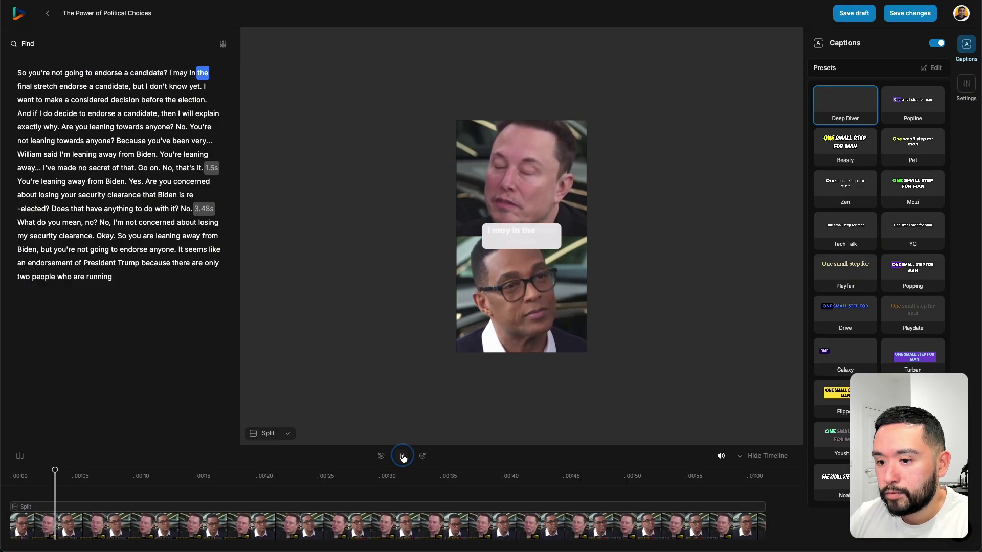
click(403, 456)
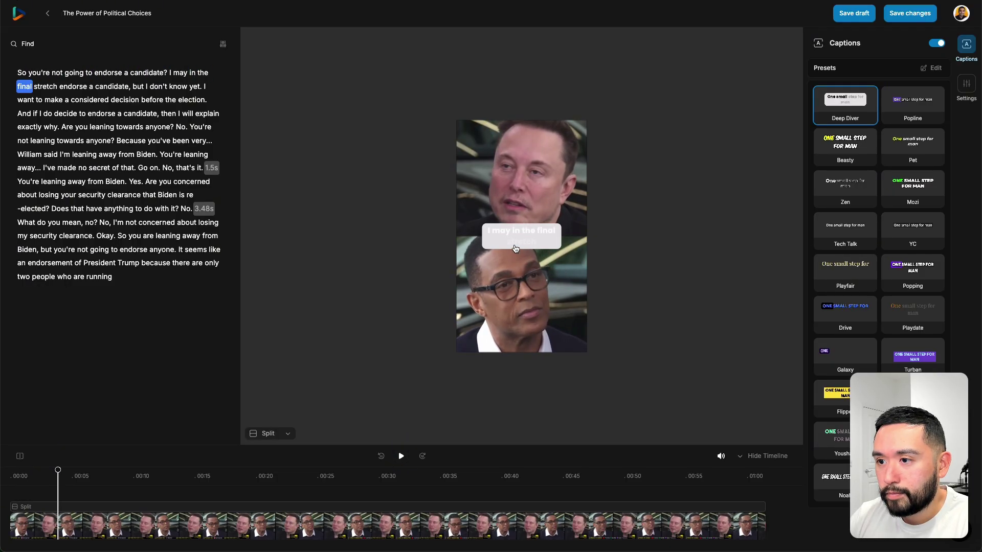
Set the caption font colour to #000000 and play the clip to review the captions
click(936, 69)
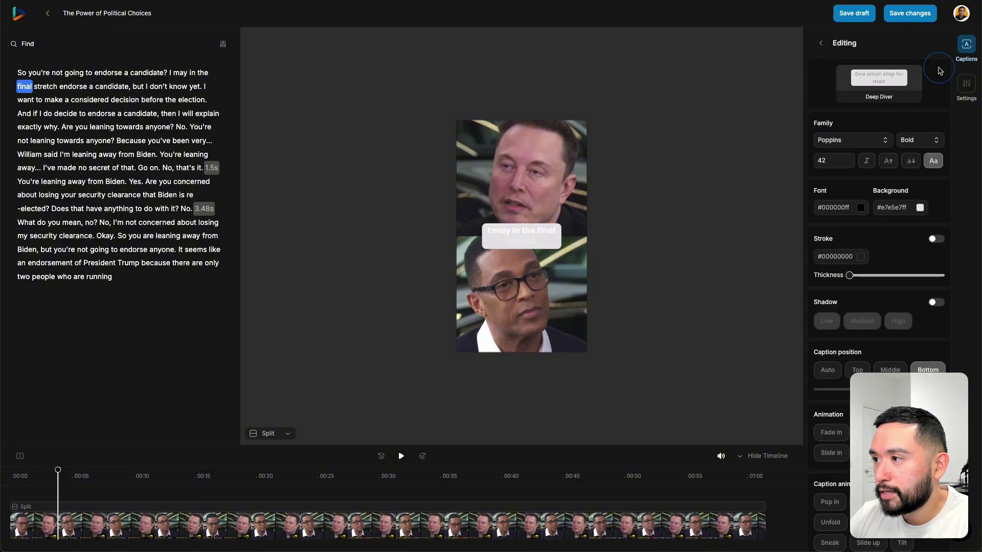
click(861, 207)
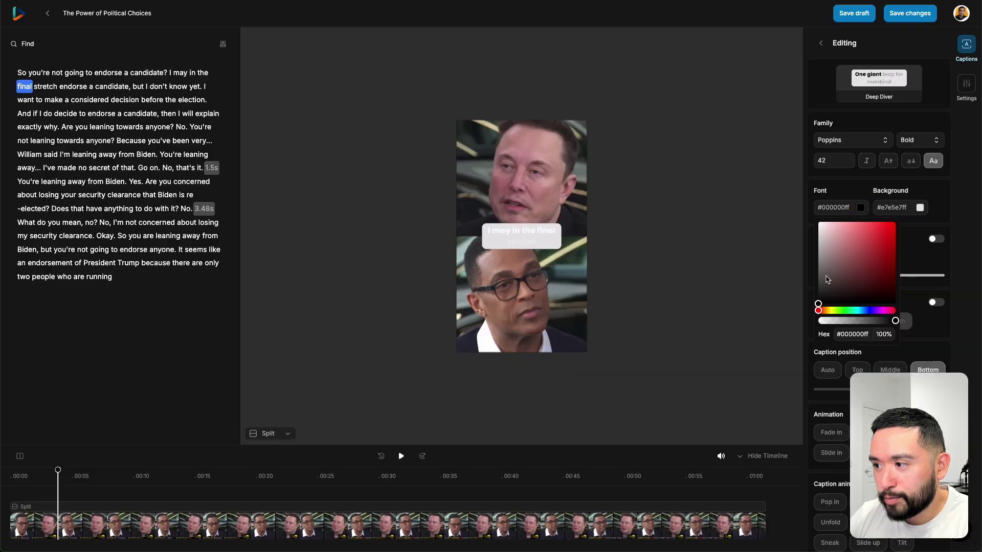
click(818, 307)
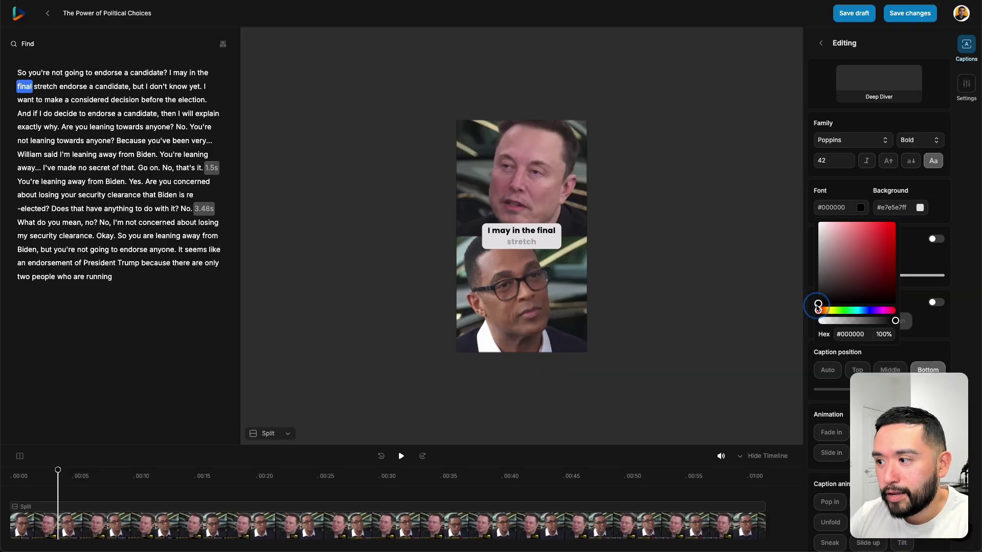
click(846, 189)
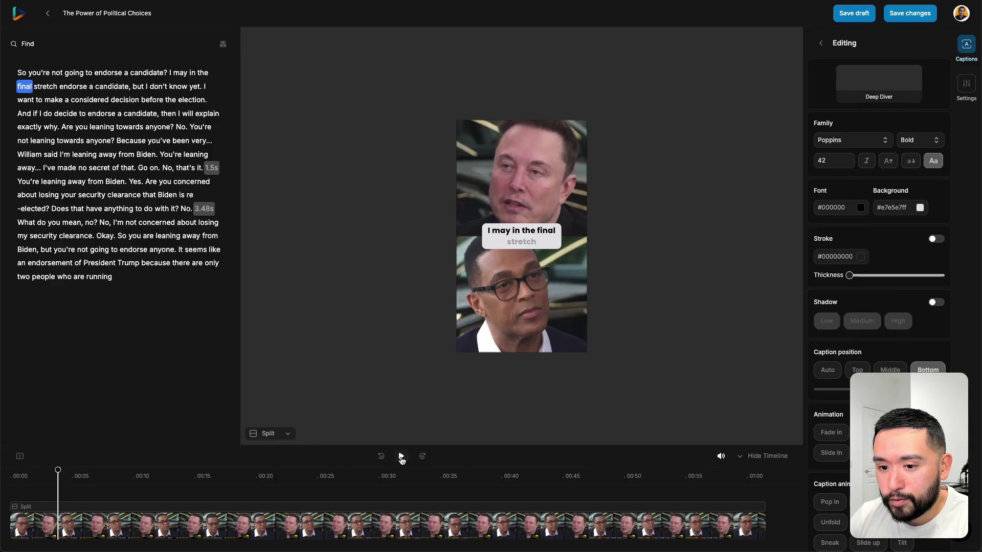
click(402, 459)
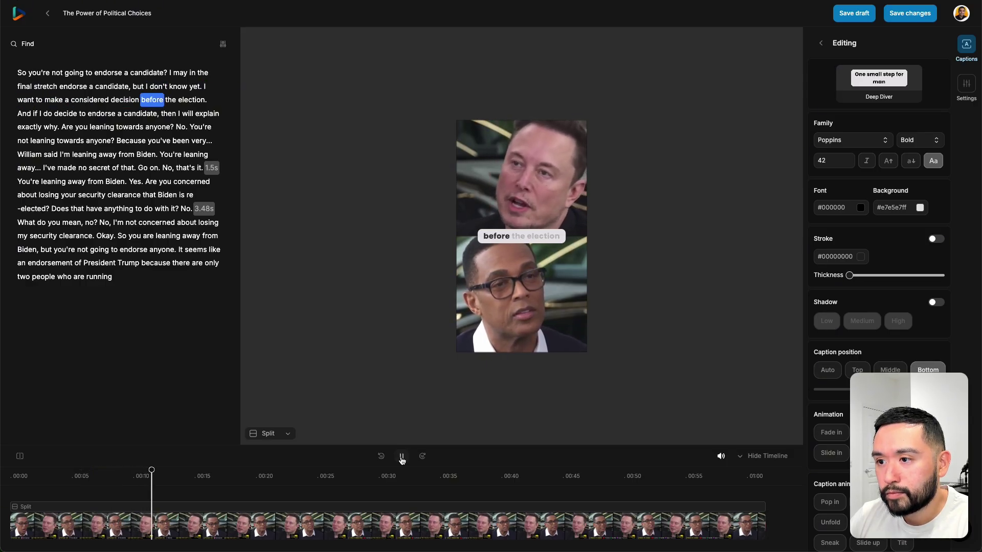
click(402, 459)
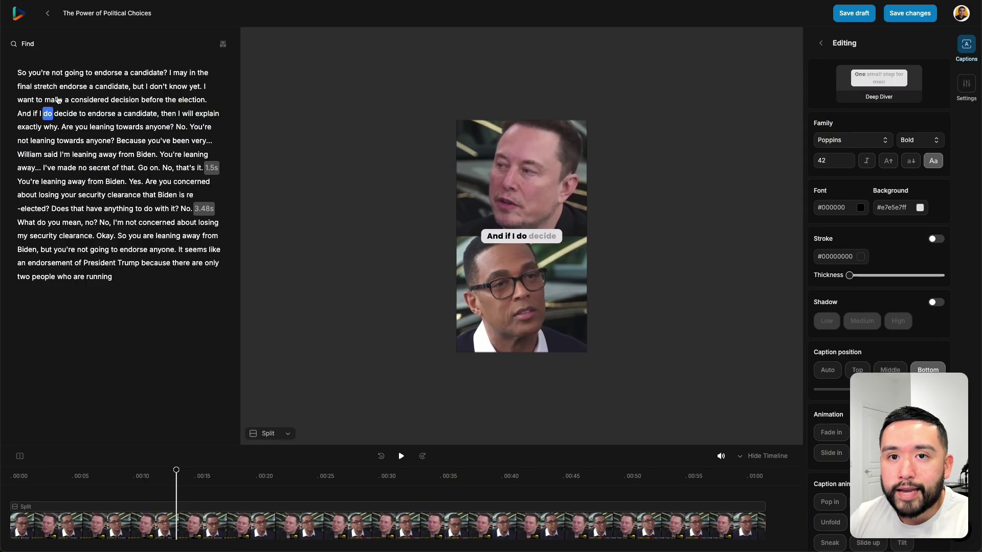
Inspect the transcript words "you're", "not going" and "I don't"
click(44, 72)
click(28, 73)
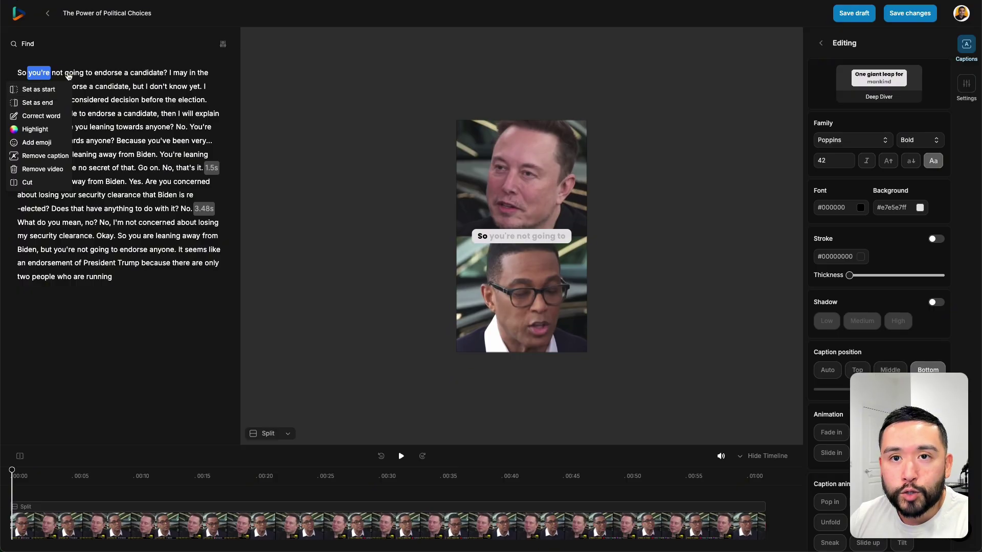
drag(81, 72, 55, 75)
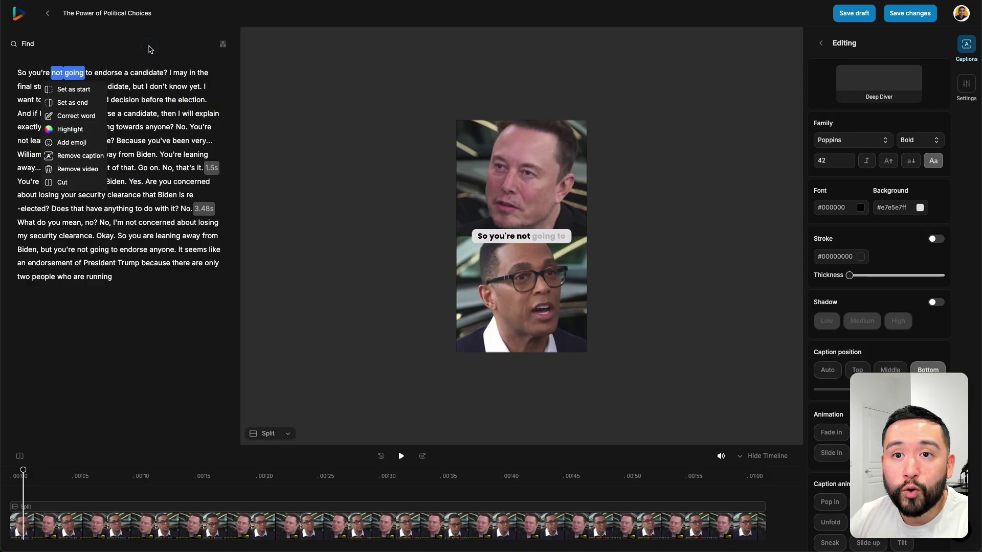
drag(146, 87, 167, 86)
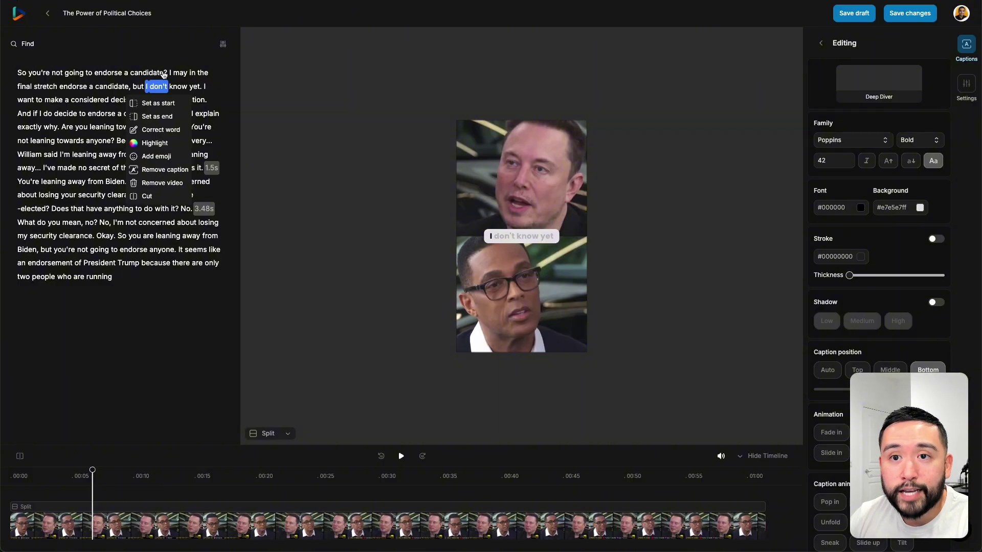
Give the word "endorse" a red highlight and play the clip to check it
click(108, 72)
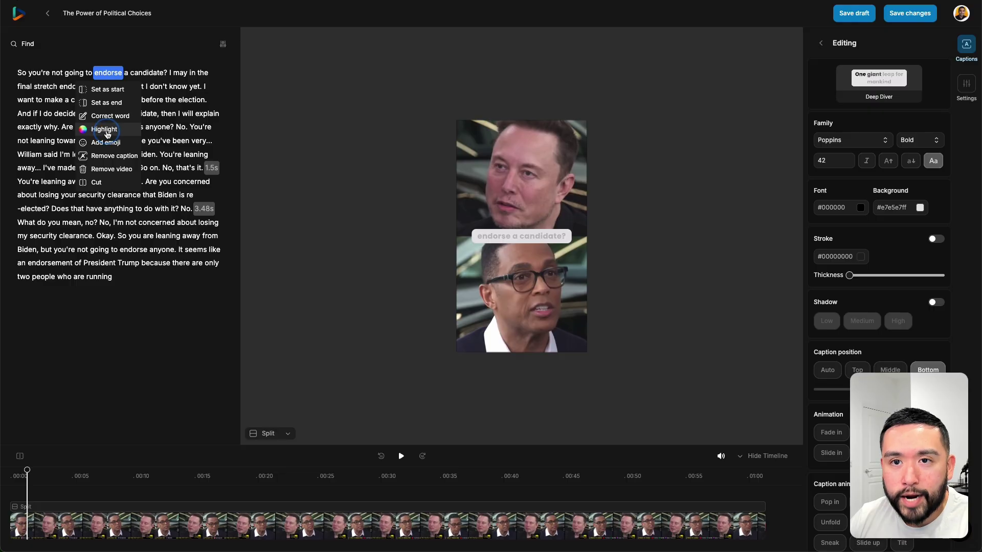
click(105, 130)
drag(283, 75, 335, 32)
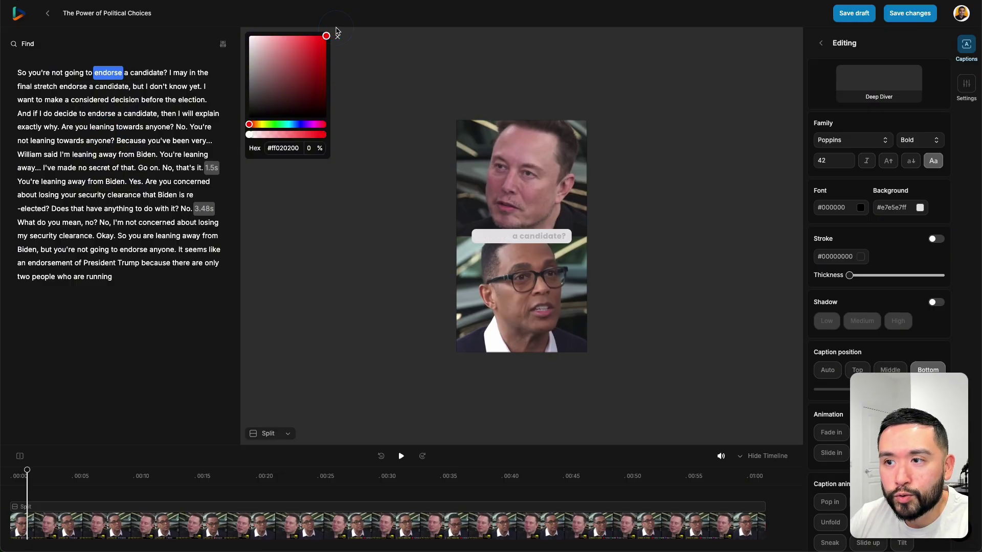
click(398, 419)
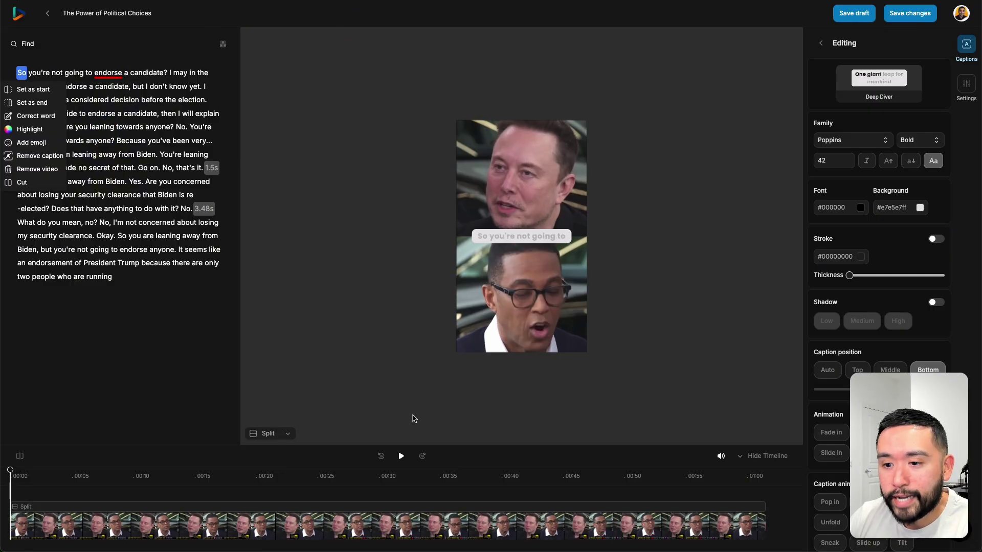
click(402, 457)
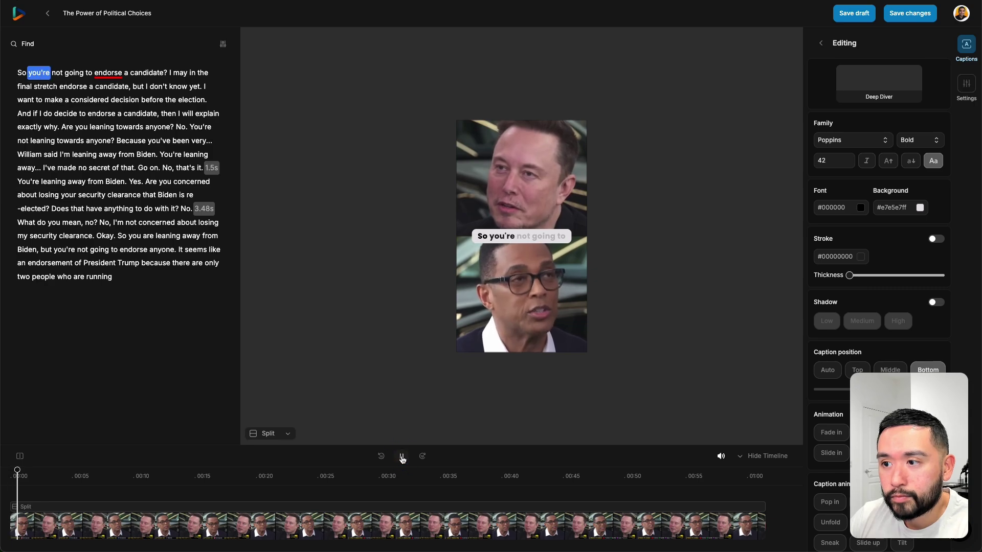
click(402, 457)
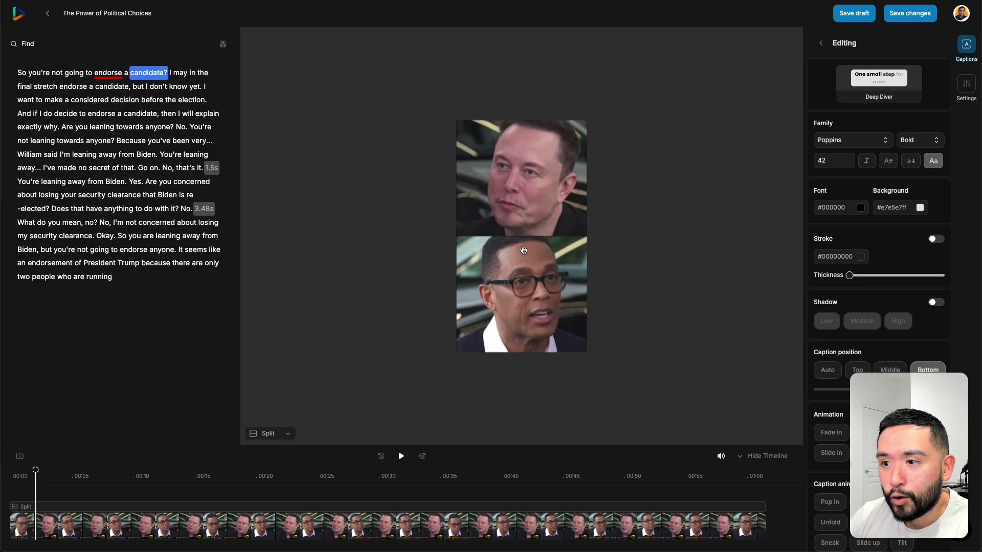
click(33, 506)
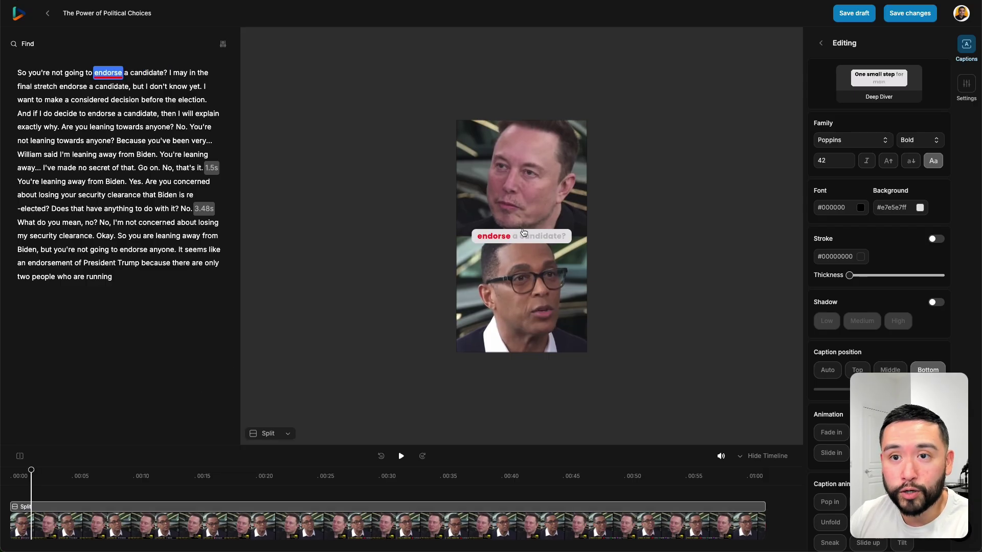
Cut the transcript from "I want to make" to the end and replay the shortened clip
drag(114, 276, 207, 89)
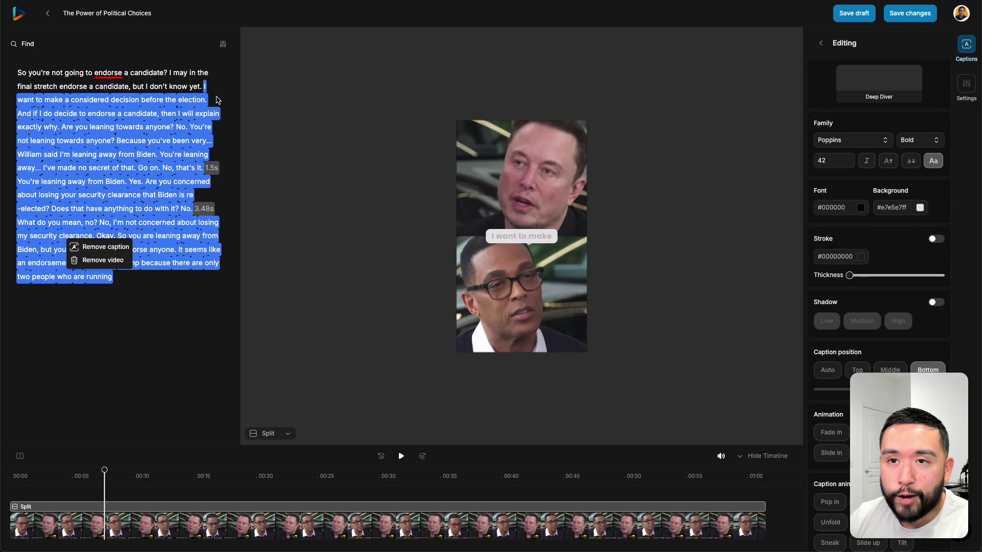
click(104, 261)
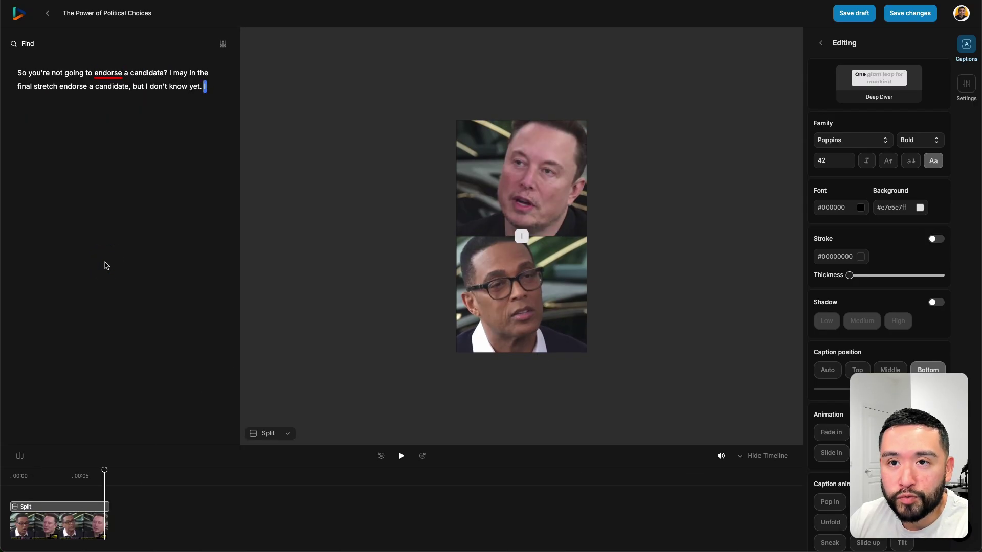
click(21, 477)
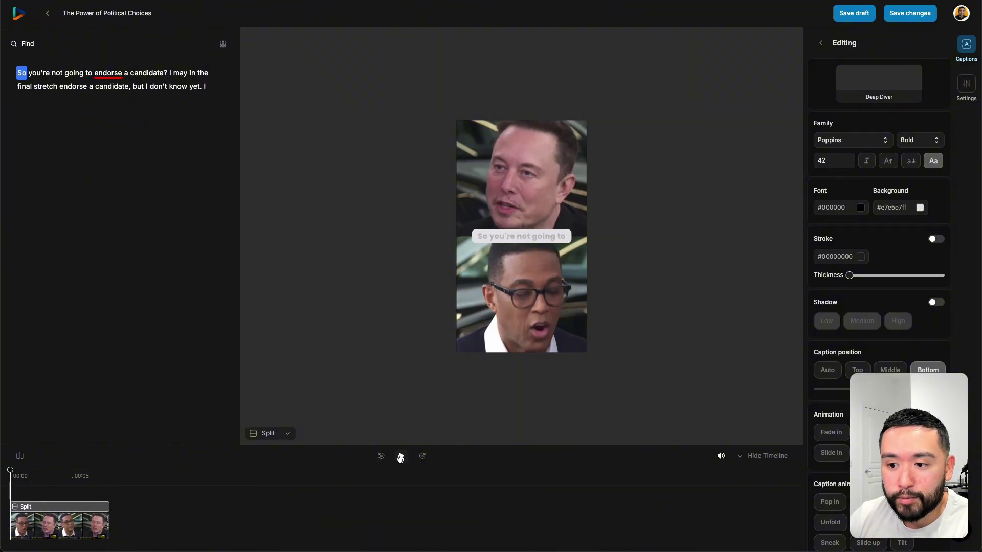
click(401, 457)
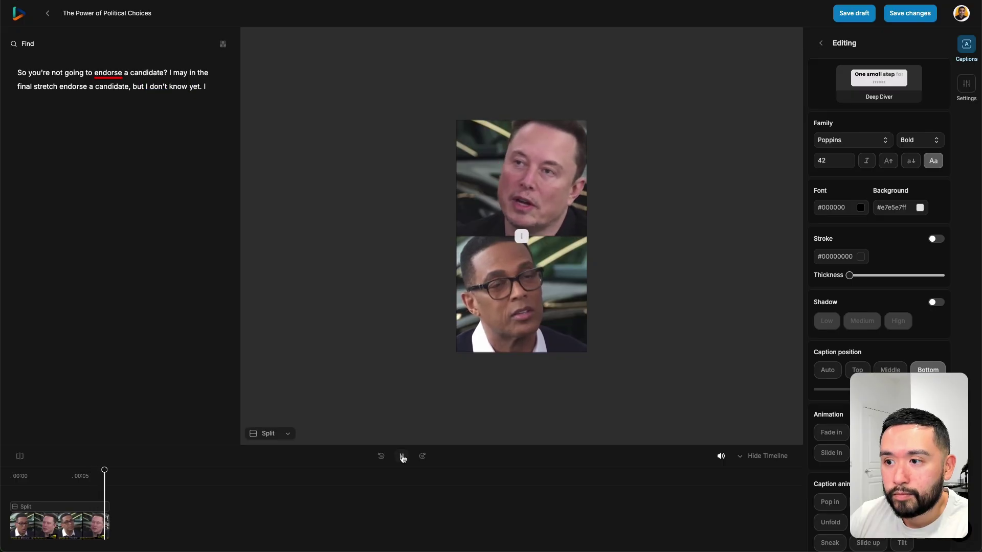
click(404, 458)
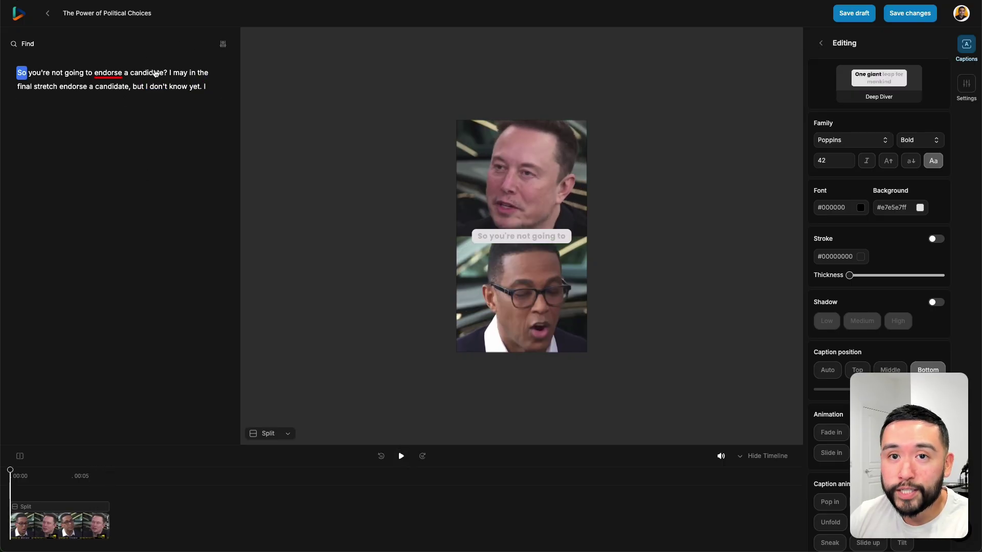
Remove the caption for the final transcript word "I"
click(207, 88)
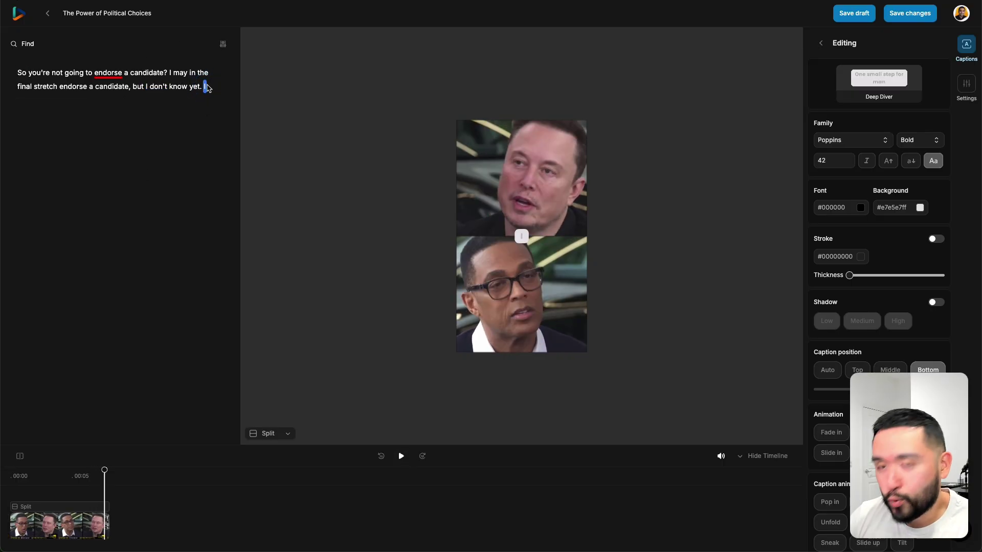
click(205, 87)
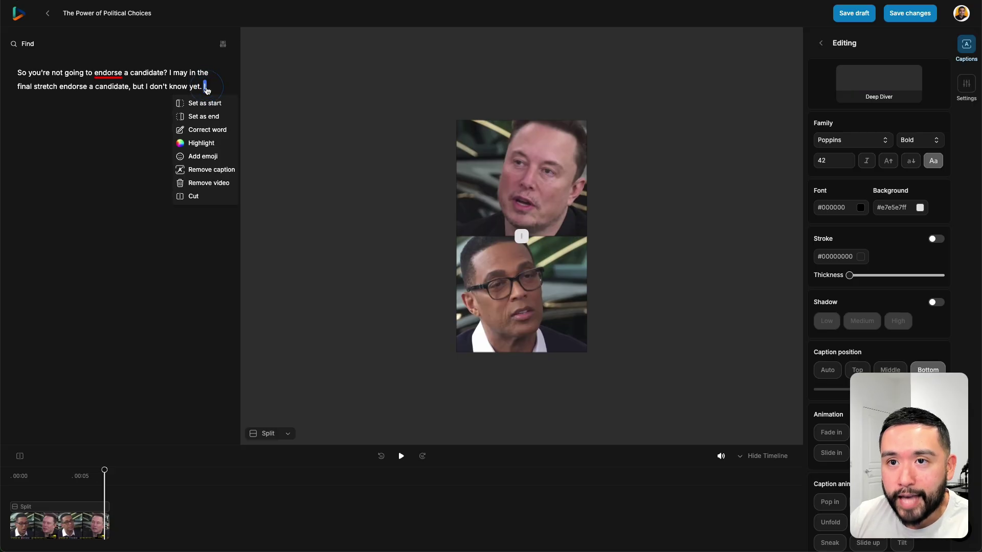
click(208, 169)
click(158, 77)
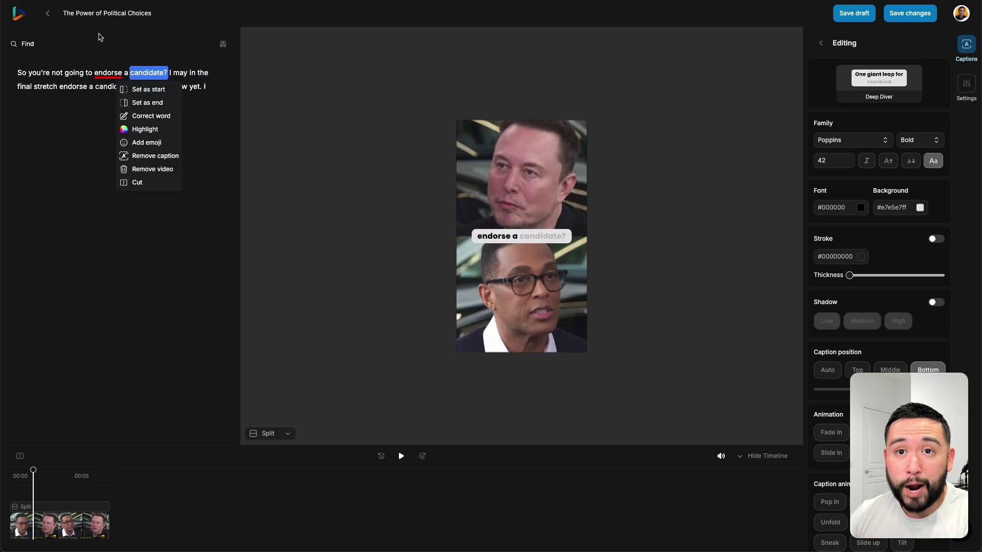
Go Home, look at the Add Captions page, then open the Blink-original_video-Edited project
click(19, 13)
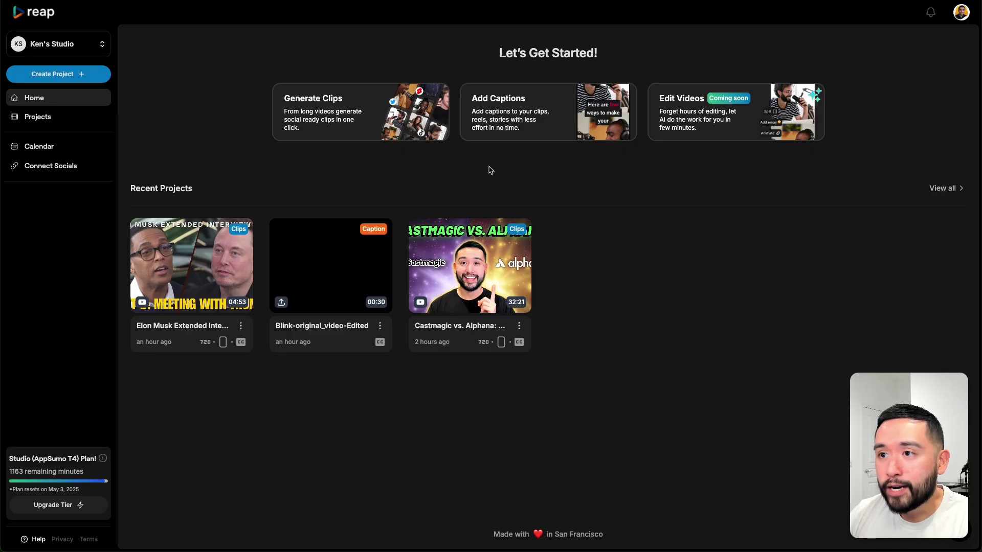
click(496, 115)
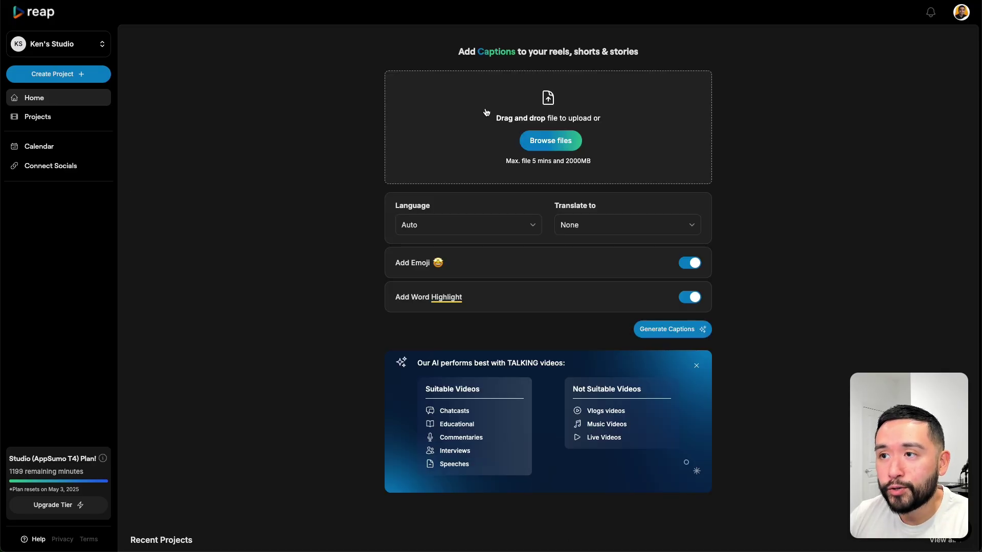
drag(550, 51, 625, 53)
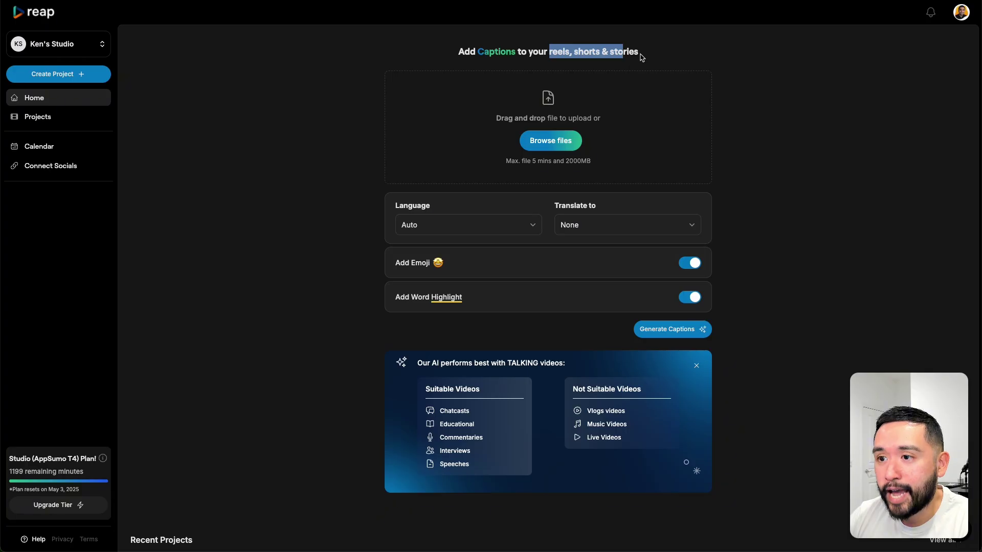
click(643, 57)
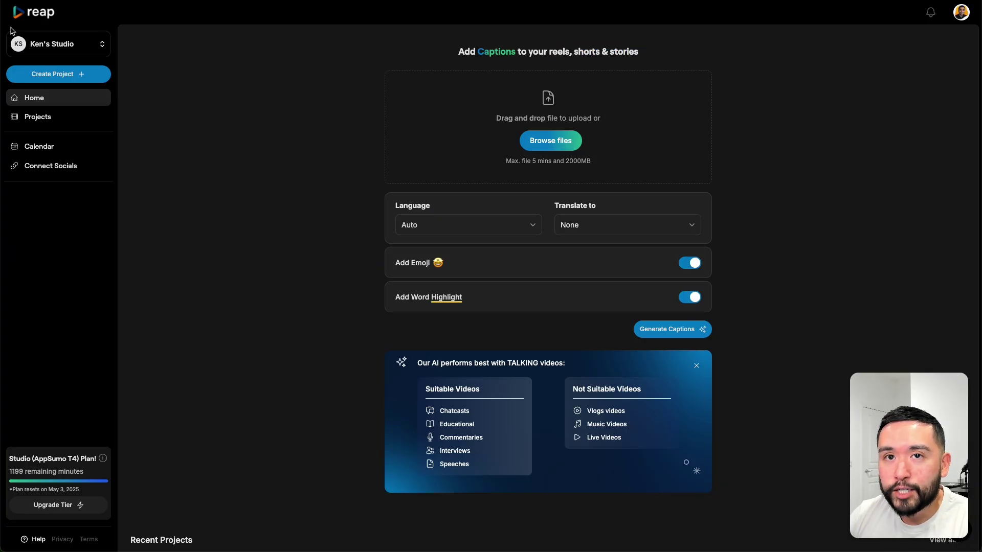
click(23, 15)
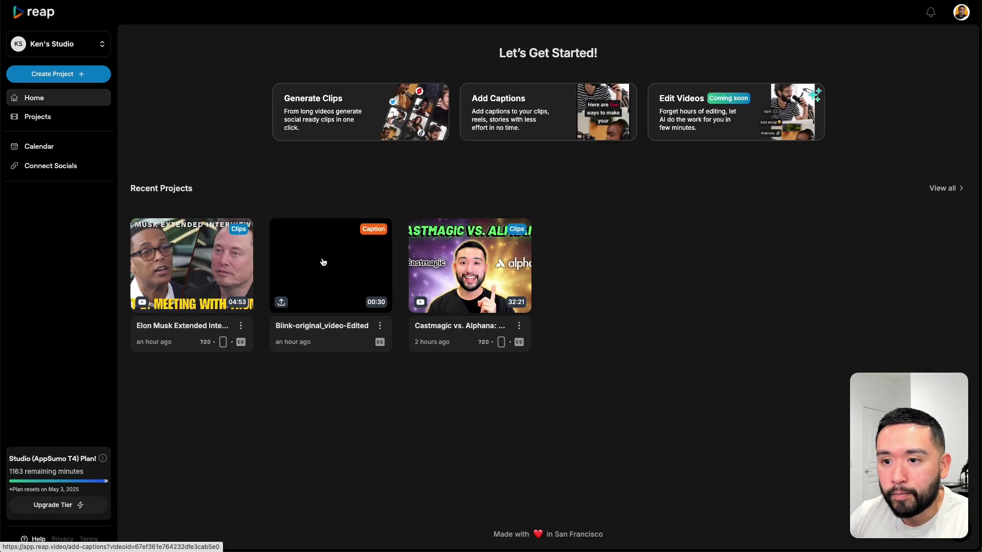
click(321, 261)
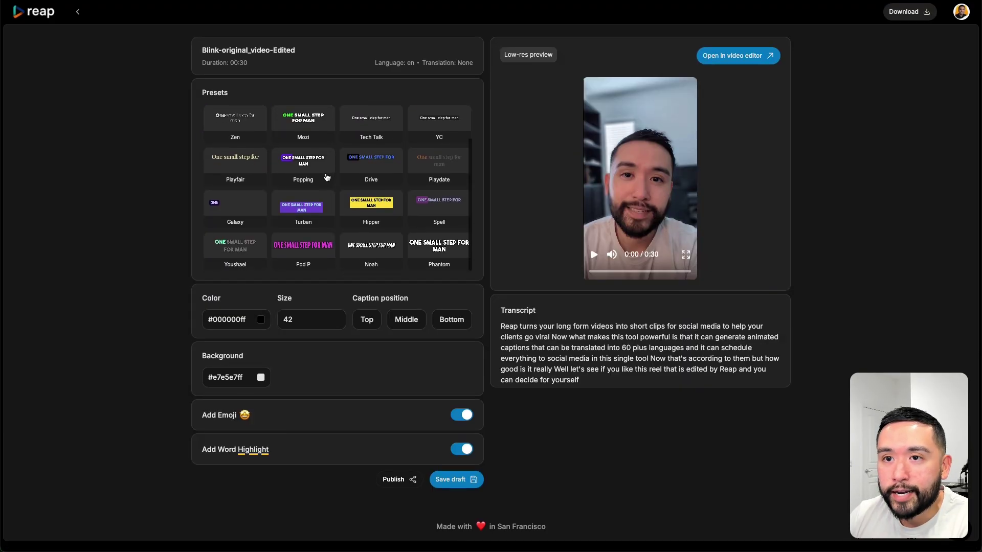
Switch the Blink-original_video-Edited captions project into Open in video editor
scroll(363, 241, down, 1)
scroll(363, 241, up, 1)
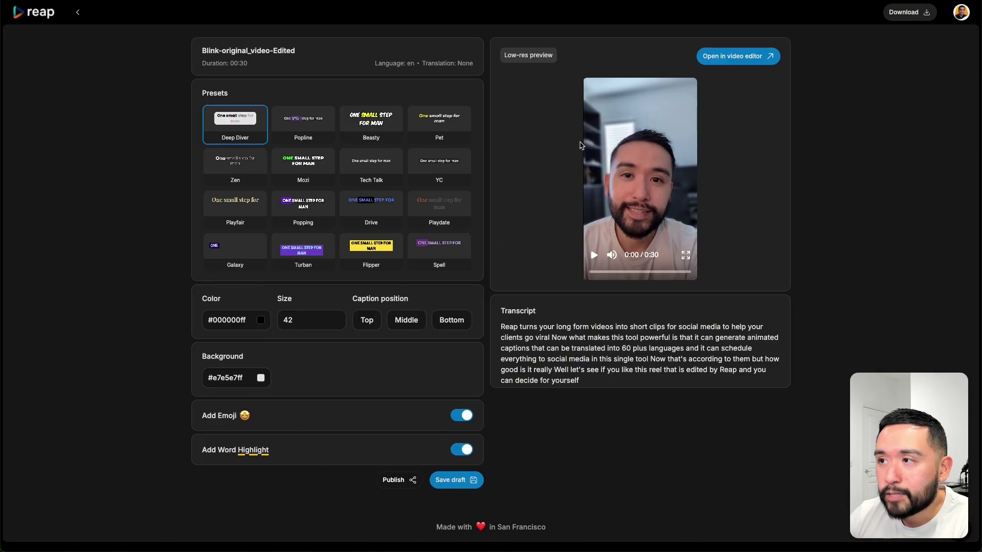
click(735, 63)
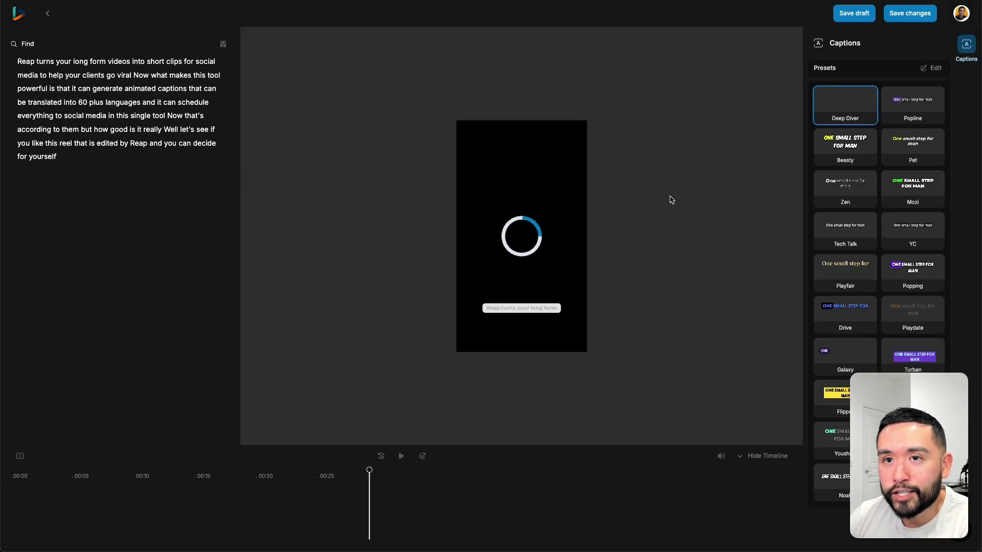
Go back from the editor to the Blink project's captions page to play its preview
drag(921, 461, 101, 310)
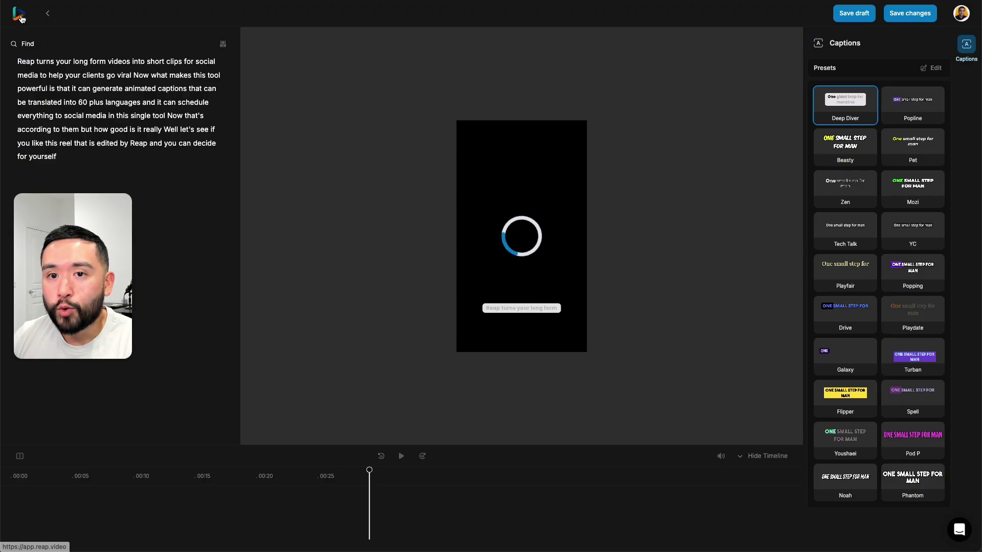
click(42, 17)
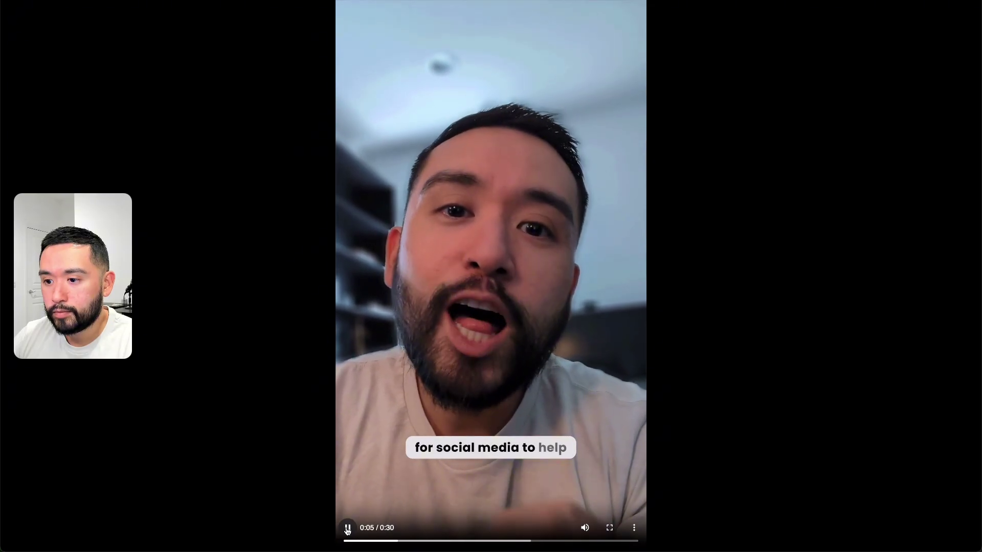
Pause the full-screen Blink preview and exit full screen
click(348, 529)
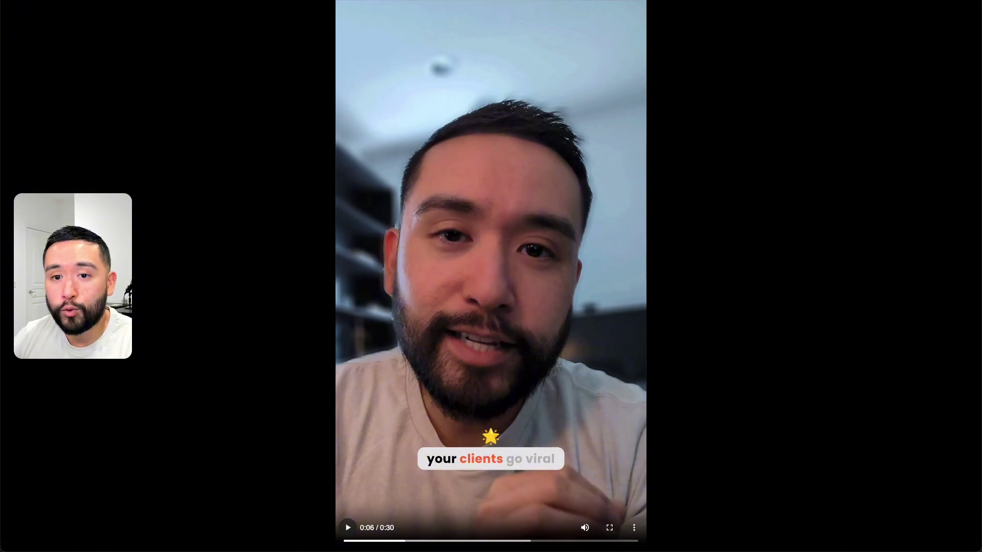
key(Escape)
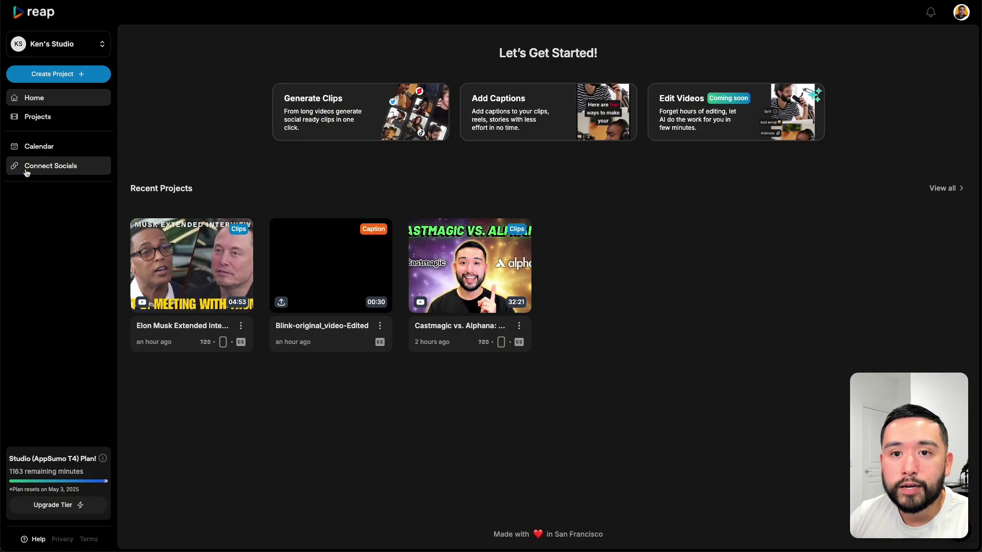
click(60, 171)
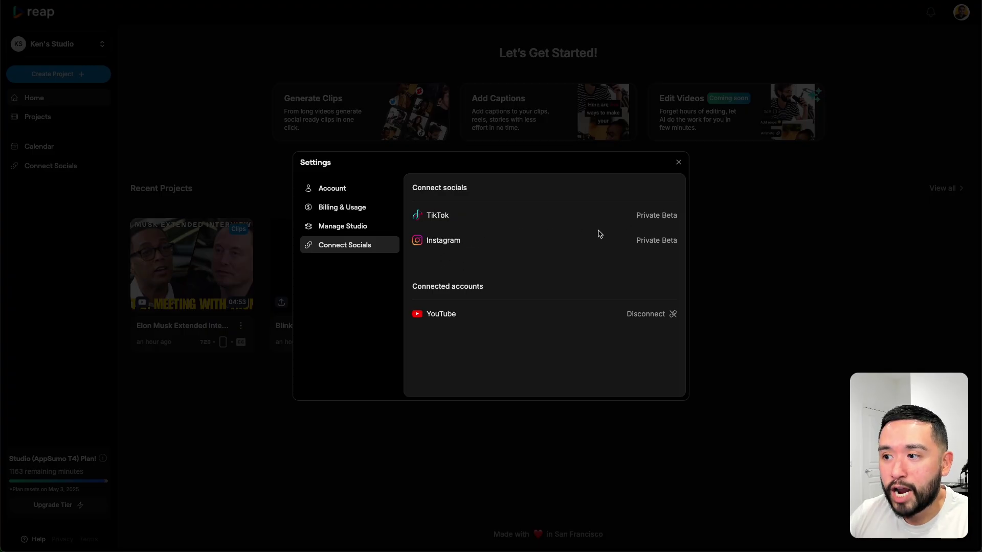
click(336, 227)
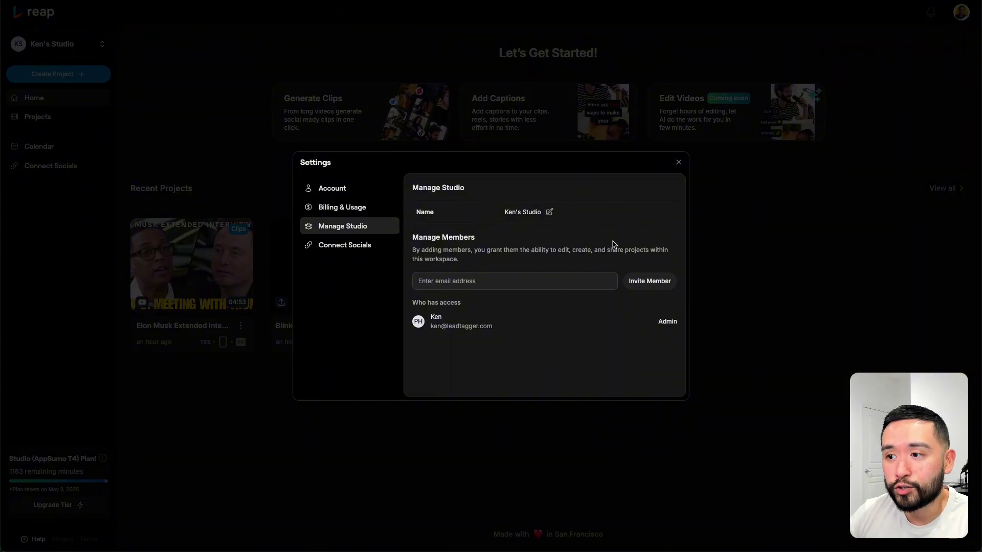
key(Escape)
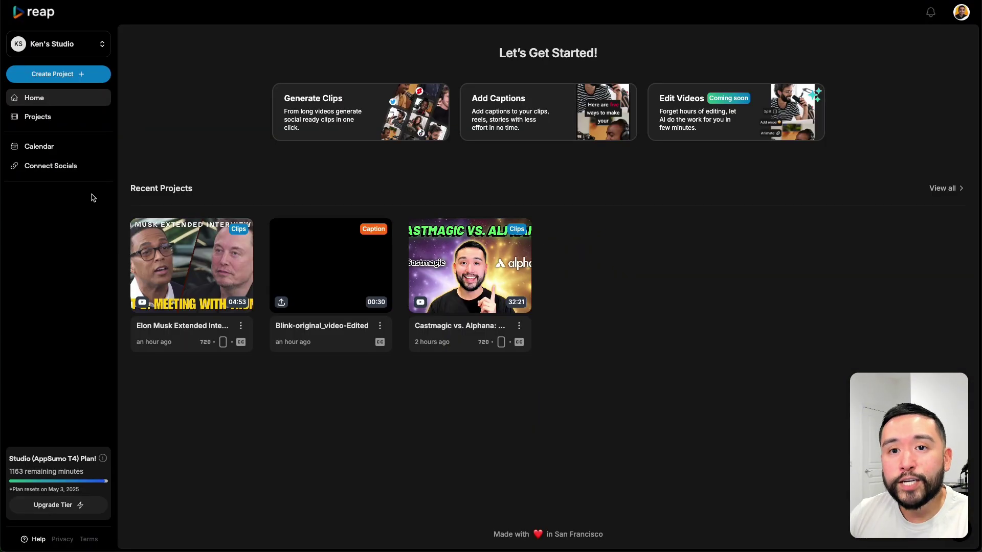
Open the calendar's 'AI's Role in Content Creation' post for editing and check its title, caption and platforms
click(49, 149)
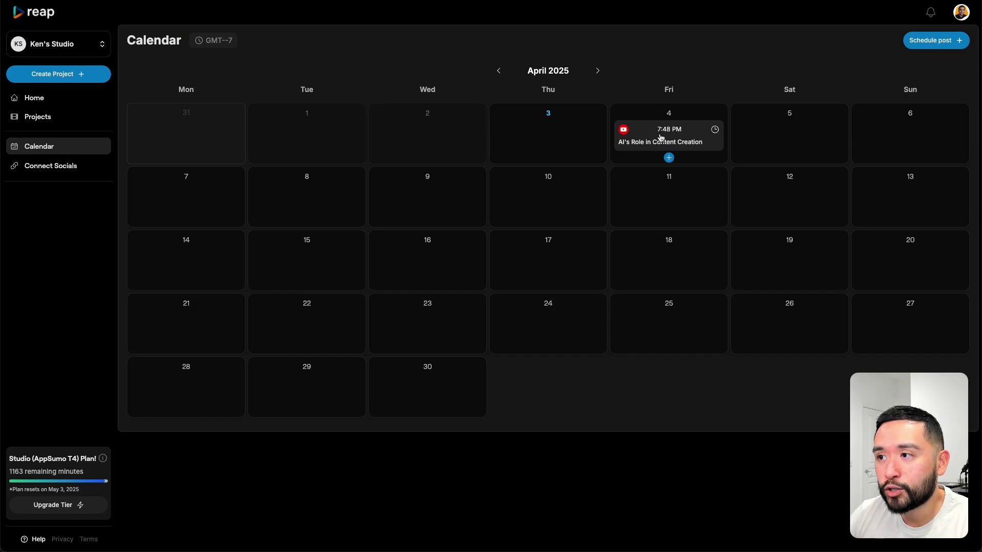
click(660, 134)
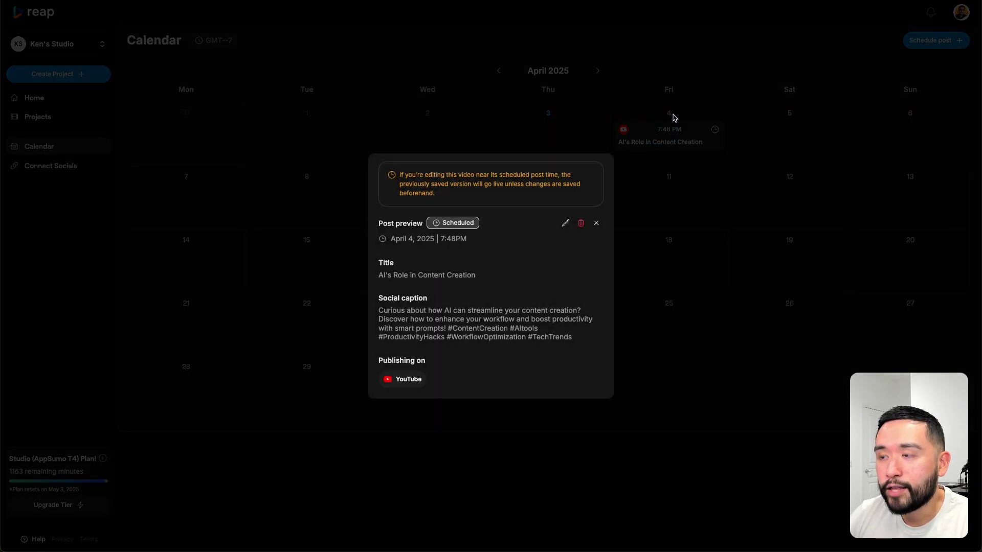
drag(383, 275, 469, 279)
click(412, 318)
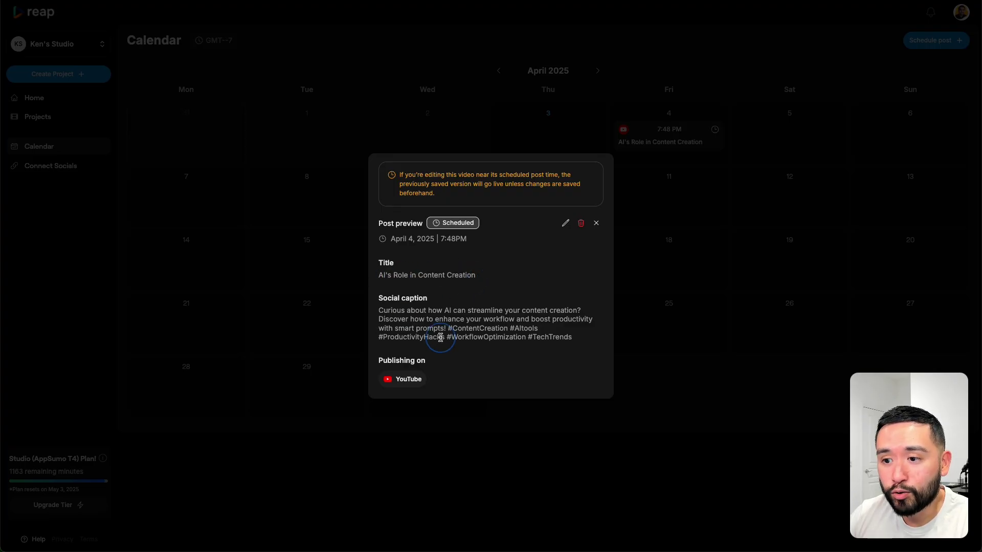
click(565, 224)
drag(398, 208, 486, 213)
drag(422, 268, 464, 279)
click(587, 347)
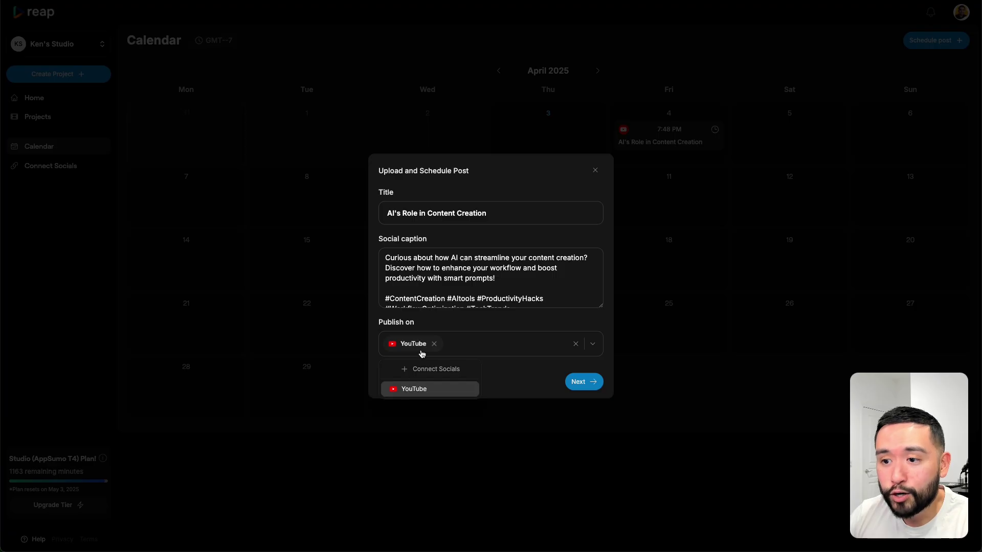
click(498, 373)
click(568, 385)
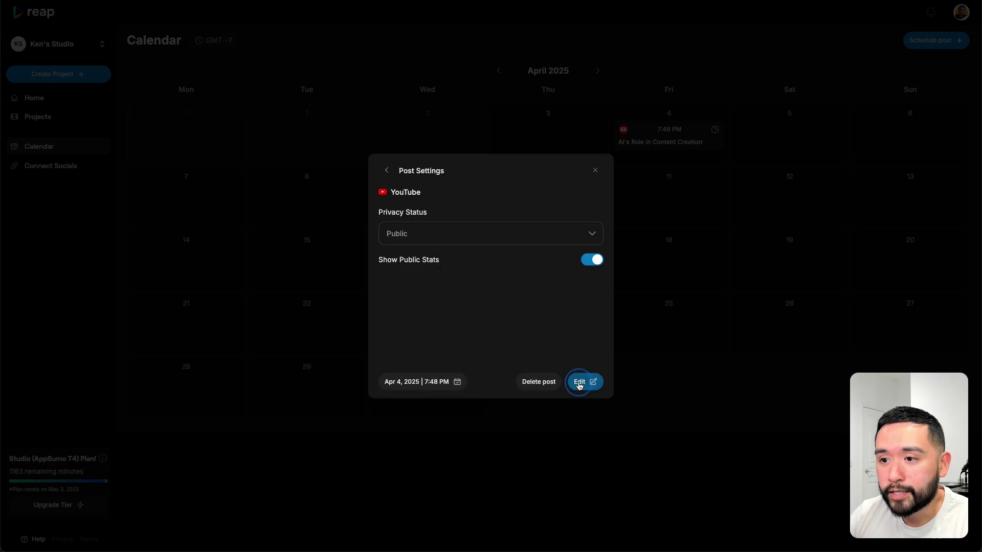
Keep privacy Public and reschedule the post to April 5, 2025 at 7:00 PM
click(428, 243)
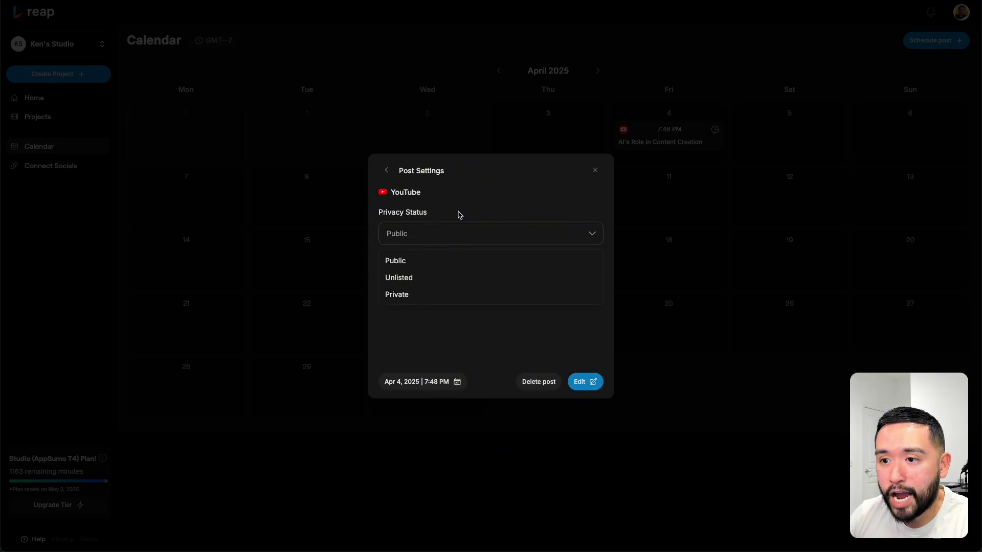
click(474, 184)
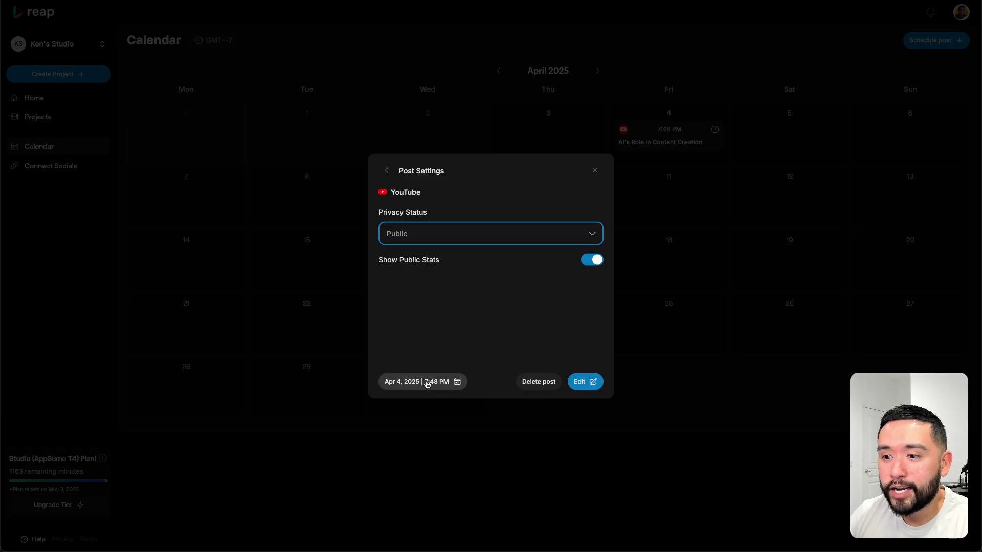
click(425, 381)
click(501, 240)
click(411, 354)
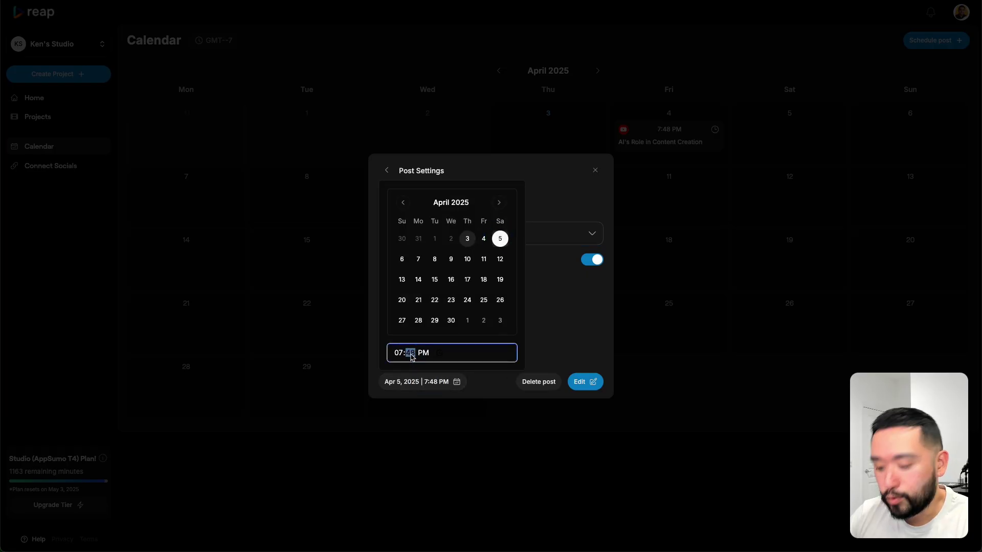
text(00)
click(583, 383)
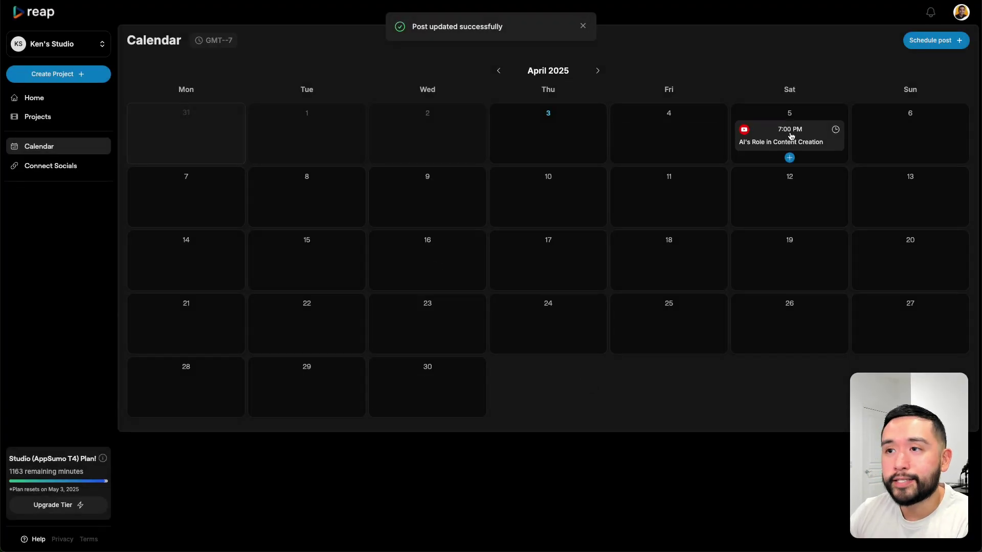
click(929, 44)
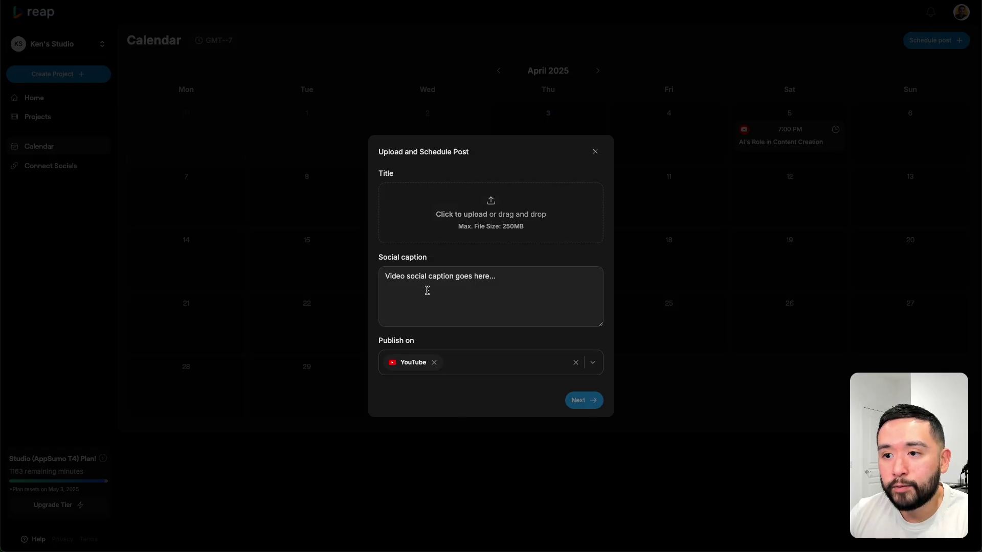
click(476, 368)
click(516, 396)
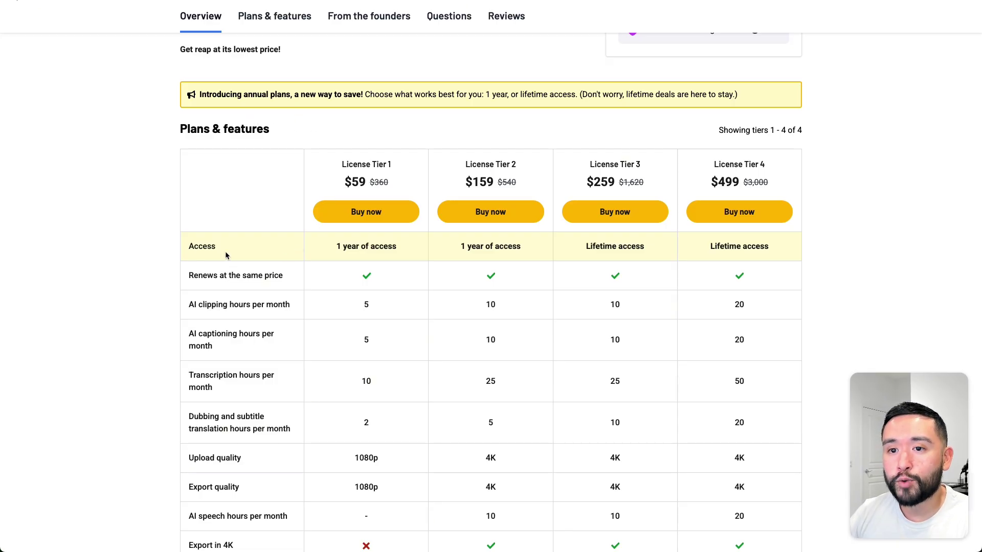
drag(189, 251, 225, 250)
drag(337, 248, 501, 248)
drag(342, 248, 408, 251)
drag(214, 276, 272, 276)
drag(583, 250, 650, 252)
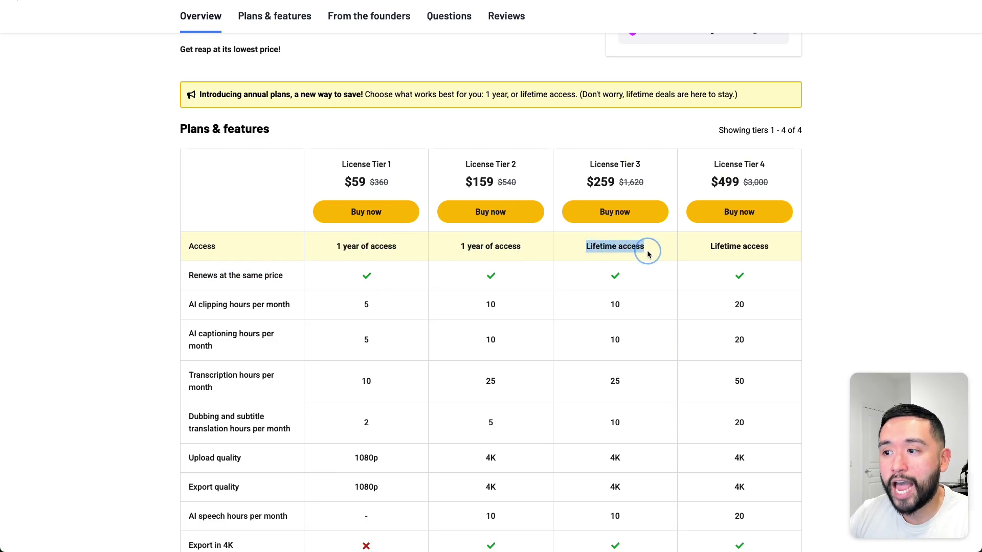
drag(709, 247, 761, 248)
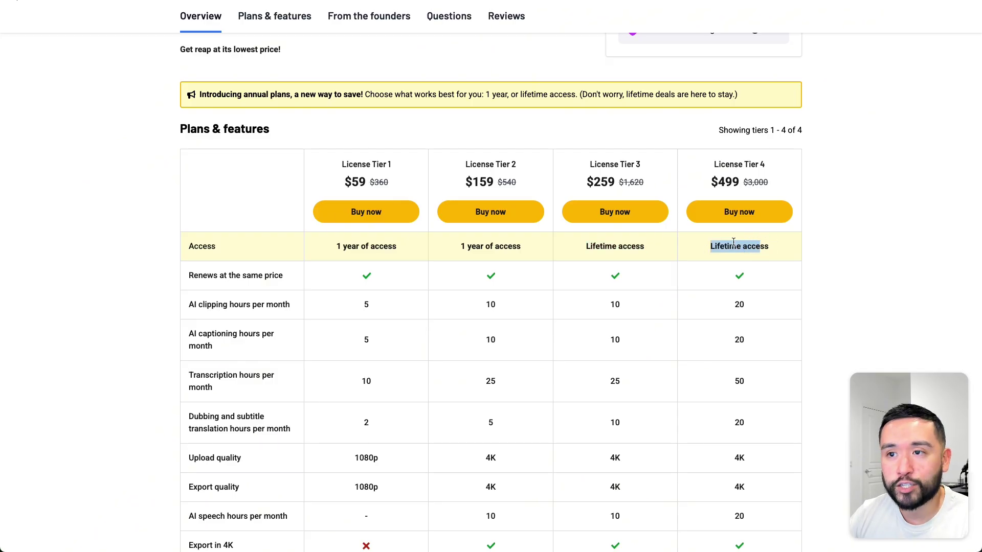
scroll(652, 265, down, 3)
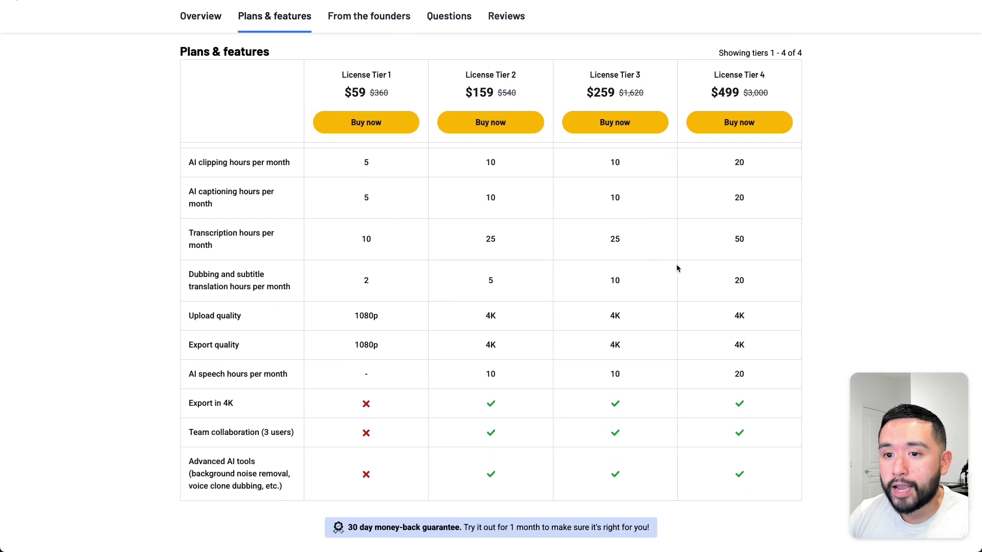
drag(373, 75, 394, 85)
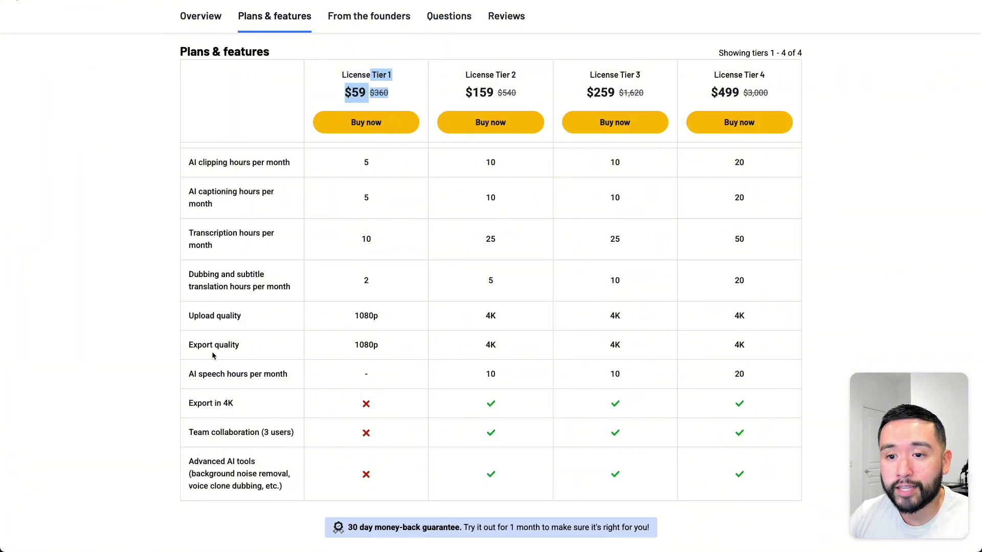
double_click(372, 316)
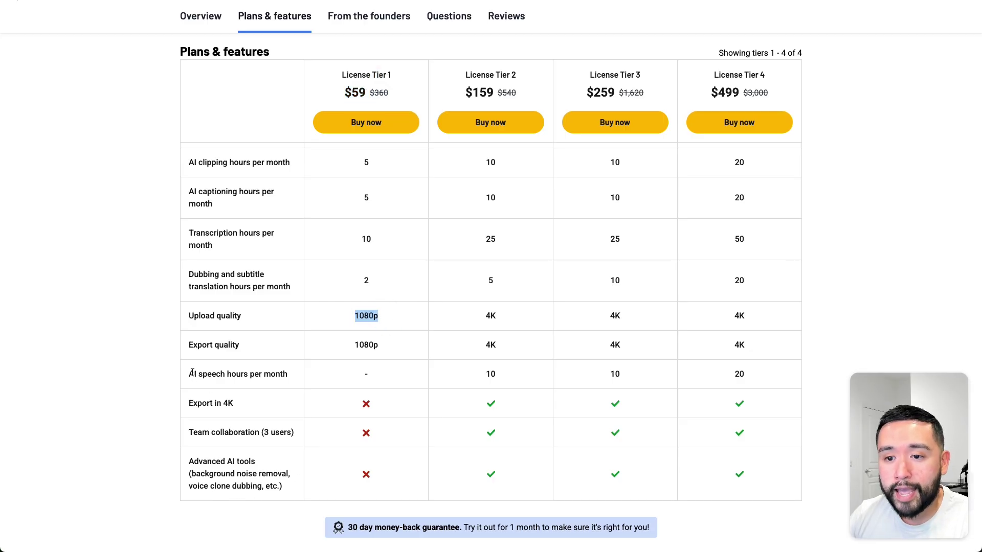
drag(192, 373, 261, 434)
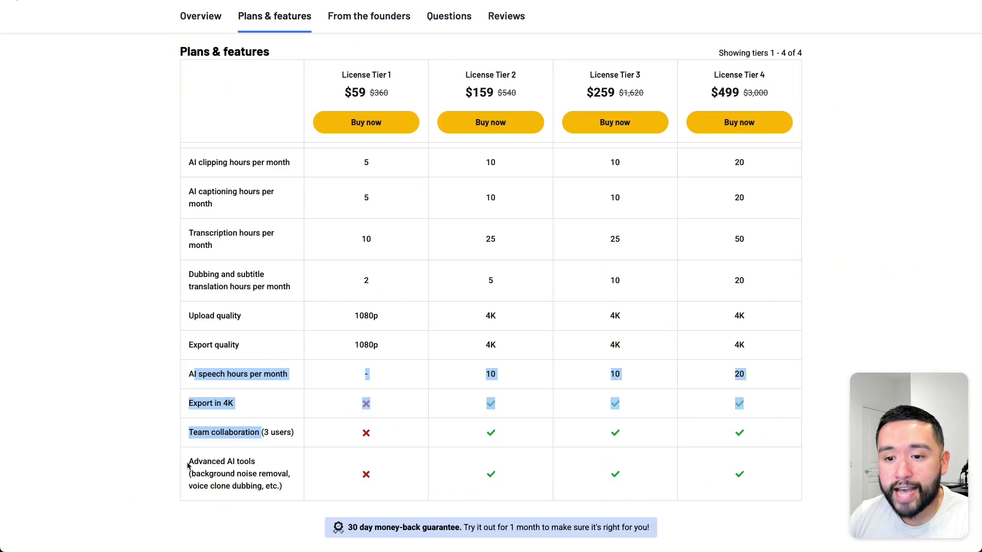
drag(191, 463, 274, 483)
click(274, 482)
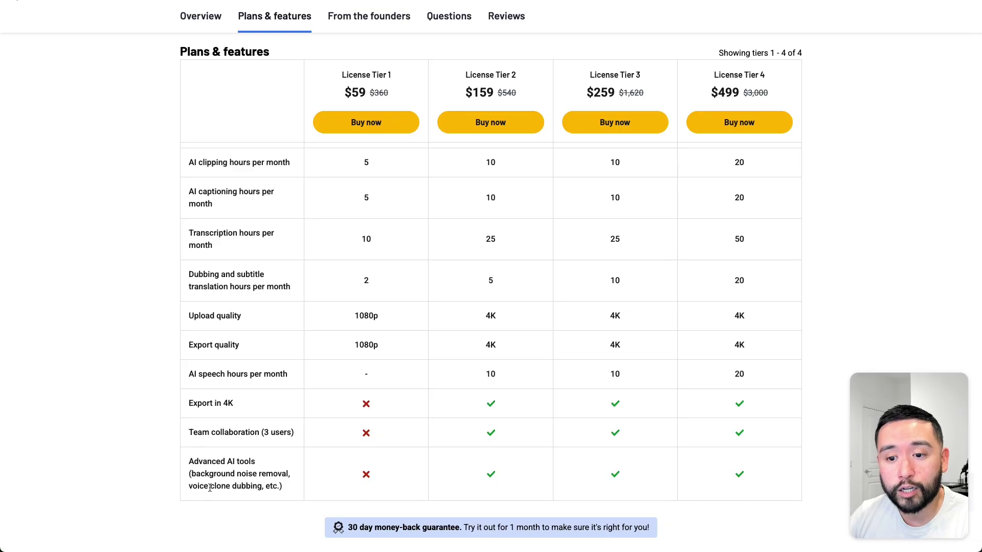
drag(270, 485, 177, 464)
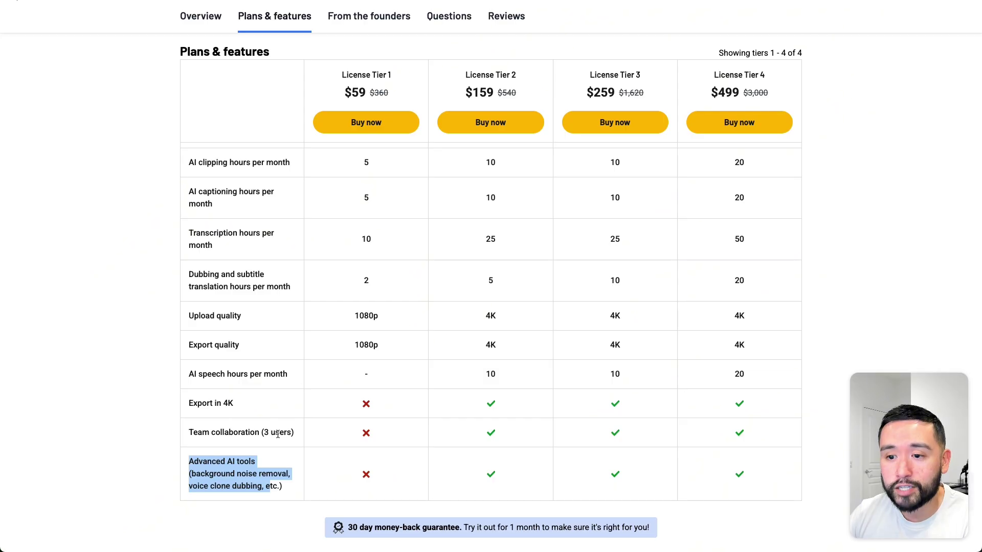
scroll(370, 437, up, 5)
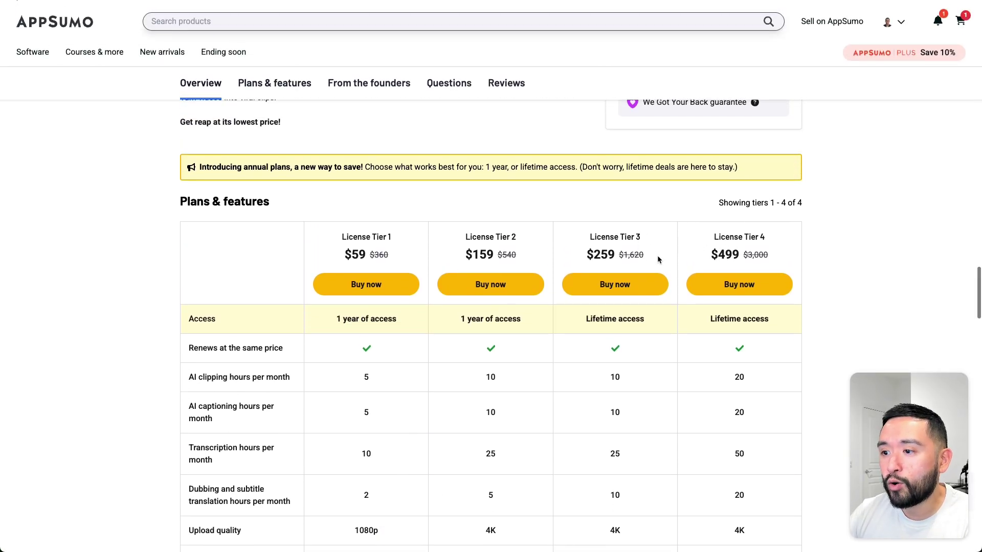
drag(587, 296, 640, 300)
scroll(643, 302, down, 4)
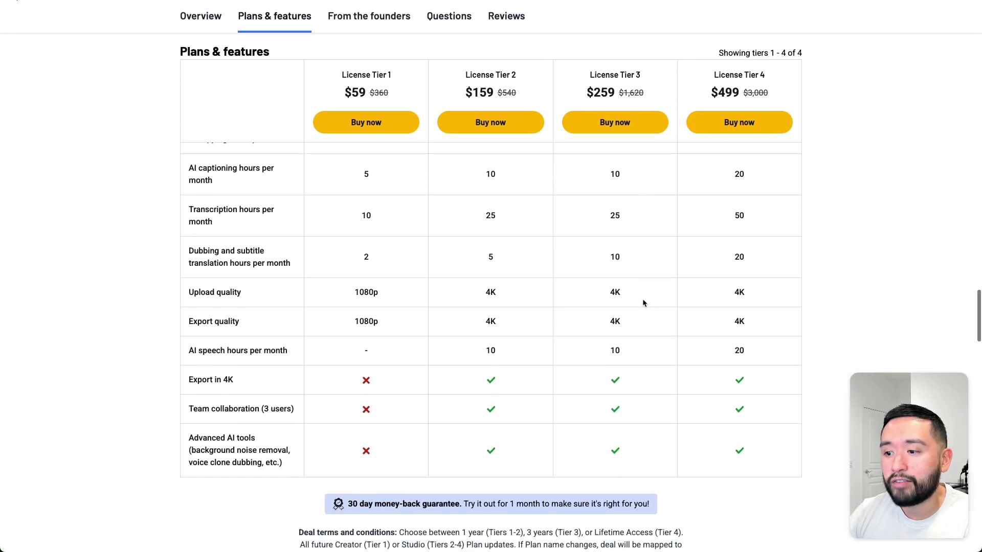
scroll(643, 298, down, 1)
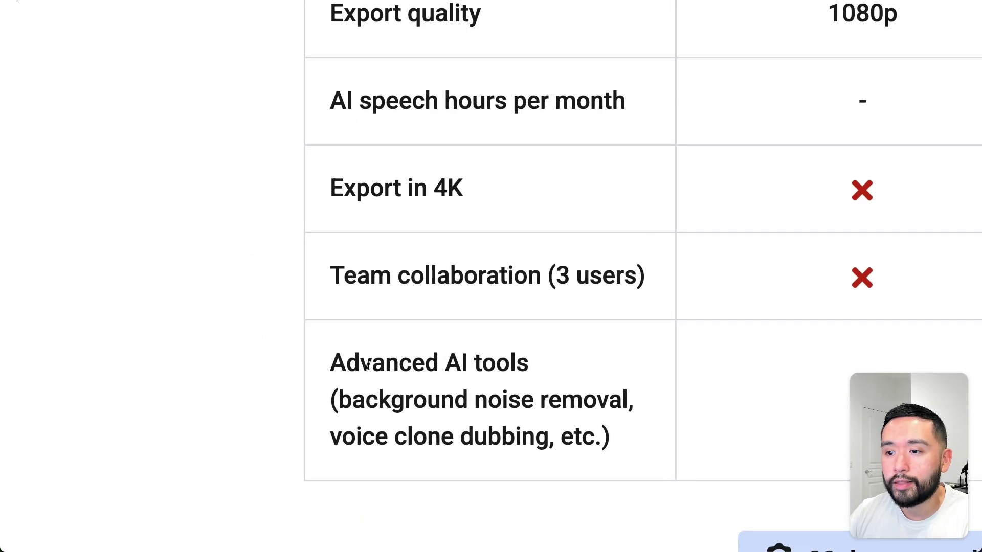
scroll(560, 318, up, 2)
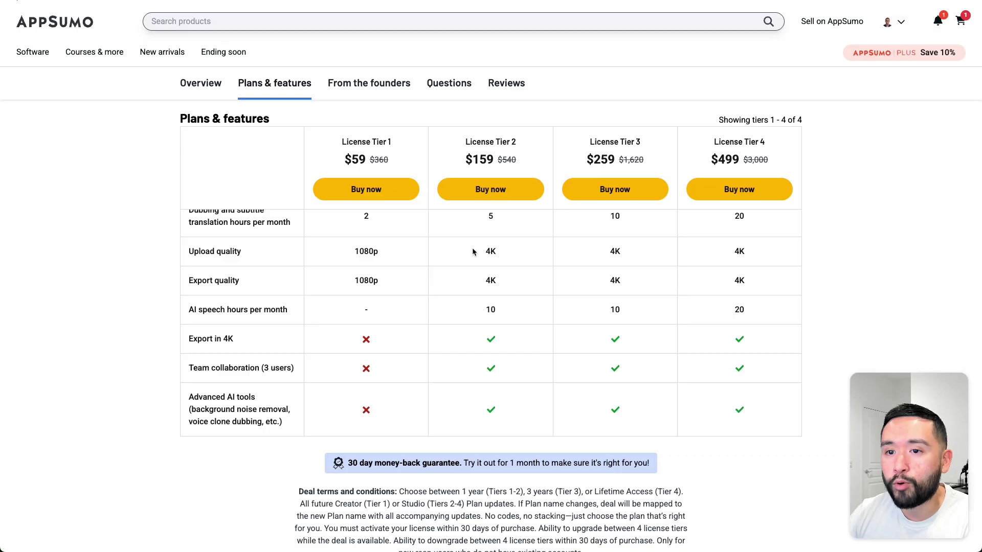
drag(472, 252, 528, 277)
Switch to the TextEdit Untitled.rtf note and highlight each of the five pros in turn
key(super+Tab)
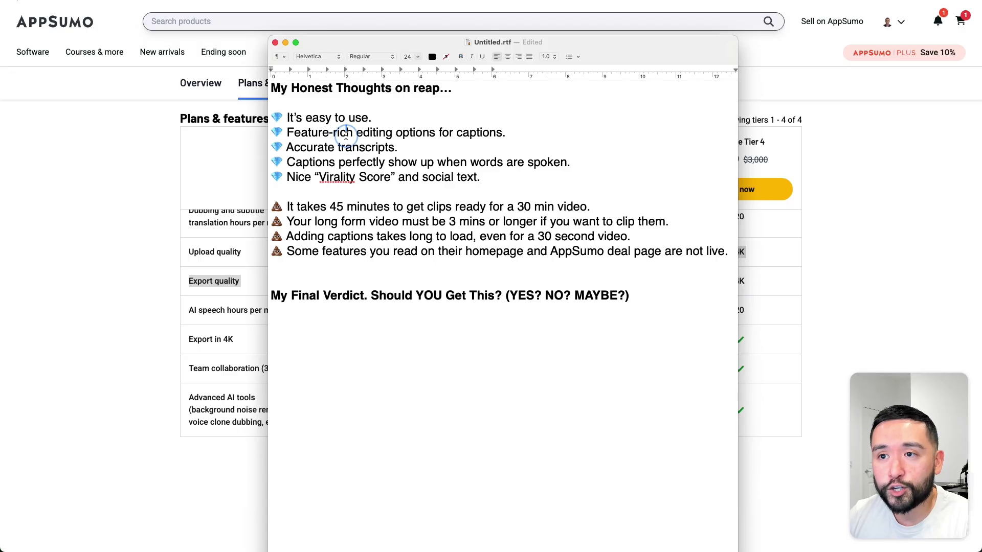
drag(318, 134, 504, 136)
click(504, 135)
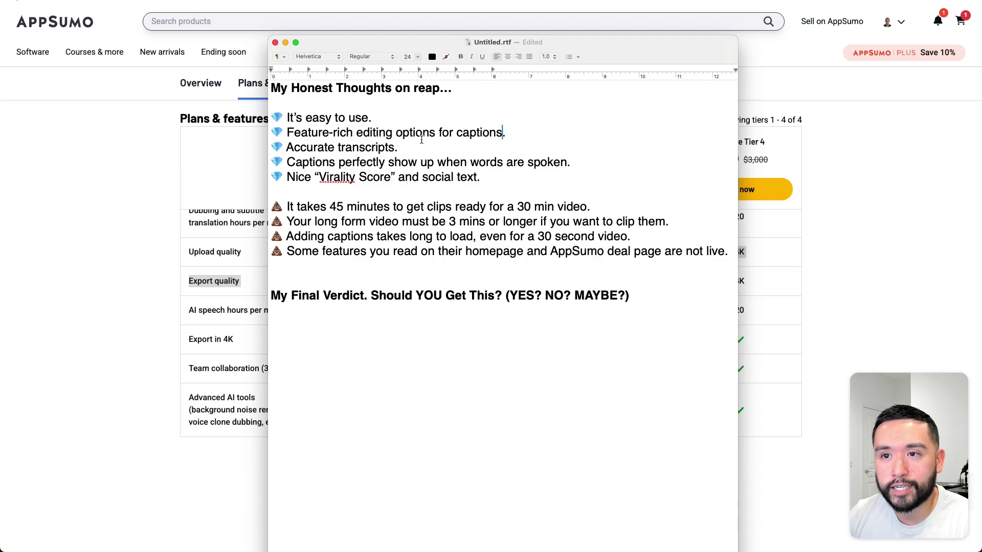
drag(399, 148, 577, 162)
drag(292, 179, 484, 177)
click(483, 177)
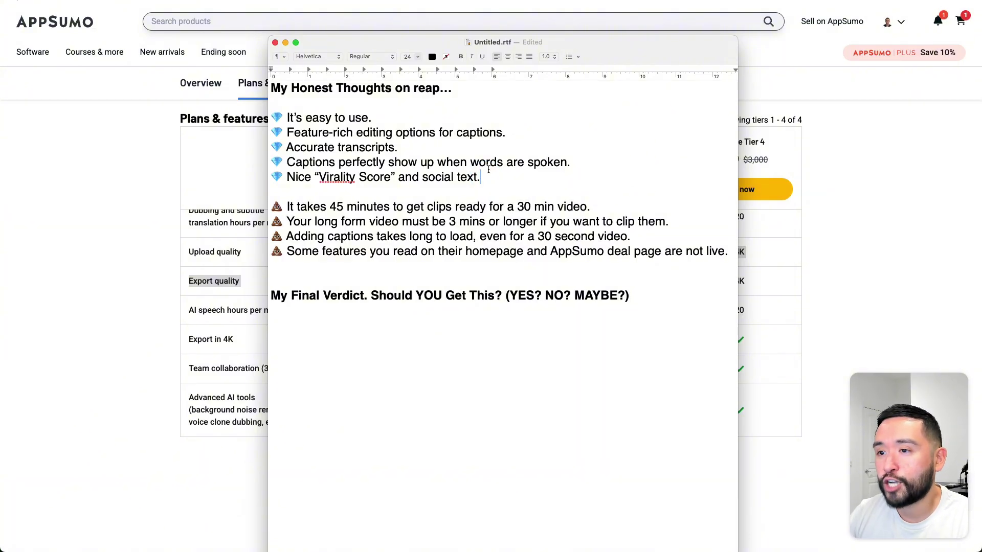
drag(482, 176, 321, 118)
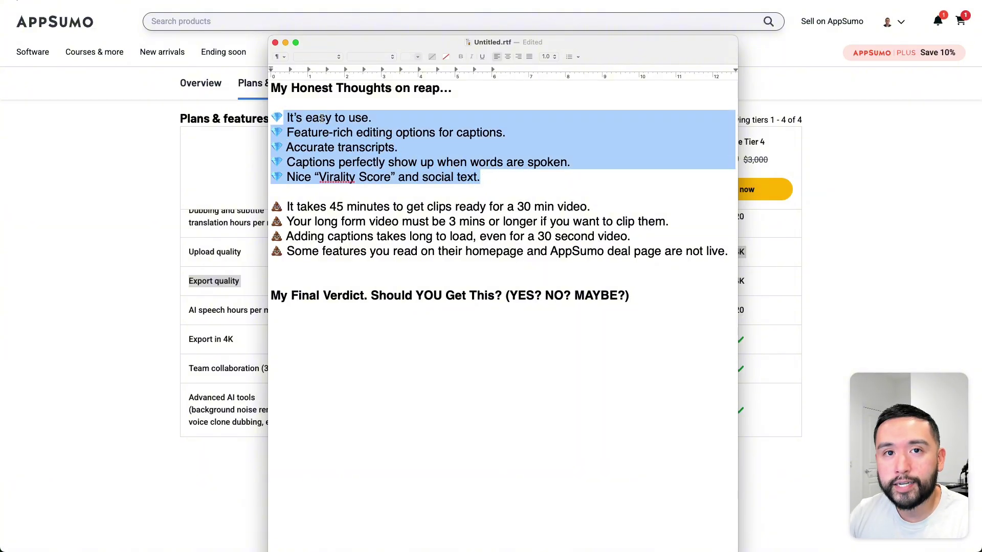
click(356, 120)
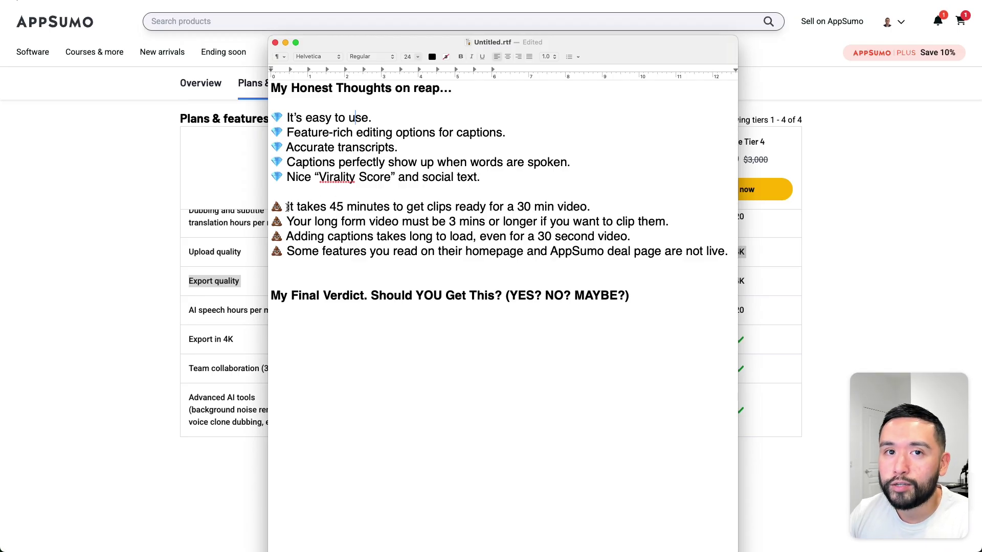
Change the first con's 45 minutes to 60 minutes for a 30 min video
drag(288, 207, 330, 207)
click(336, 206)
text(60)
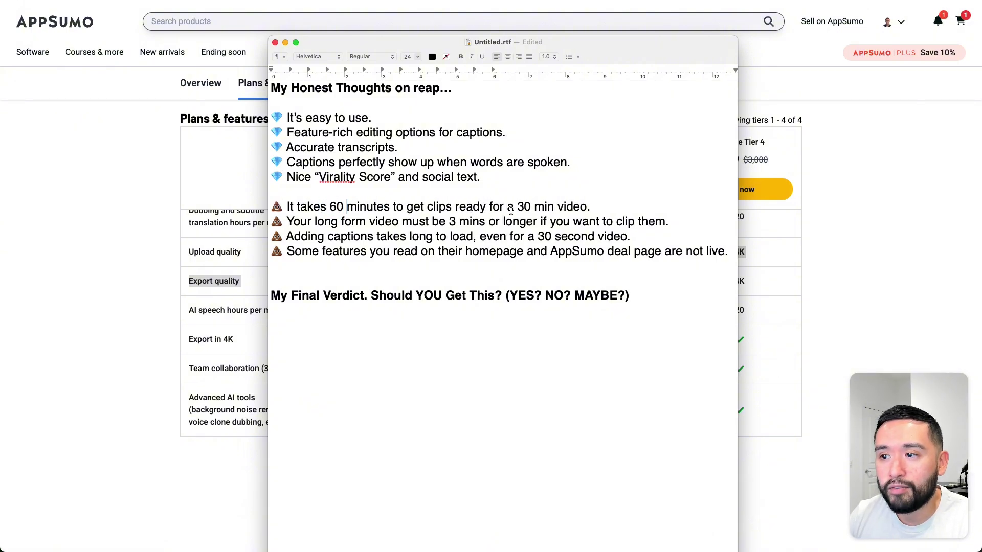
drag(591, 206, 505, 211)
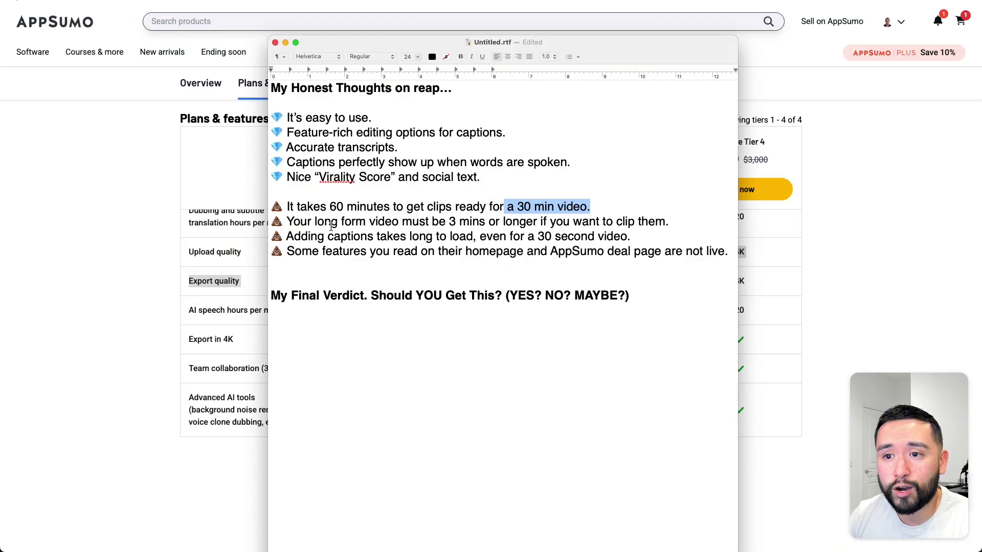
Highlight each remaining con and the Final Verdict heading to review them
drag(288, 221, 668, 227)
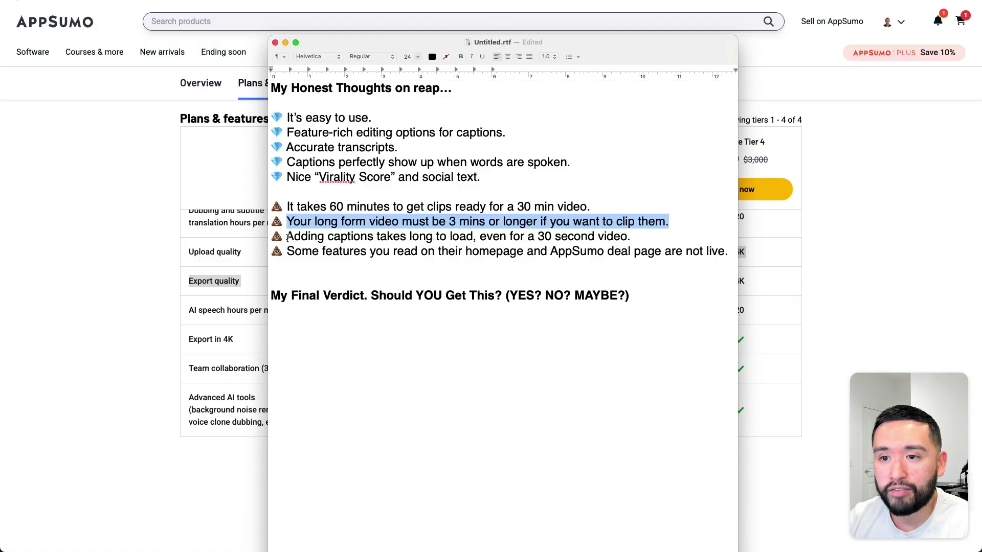
drag(287, 237, 627, 236)
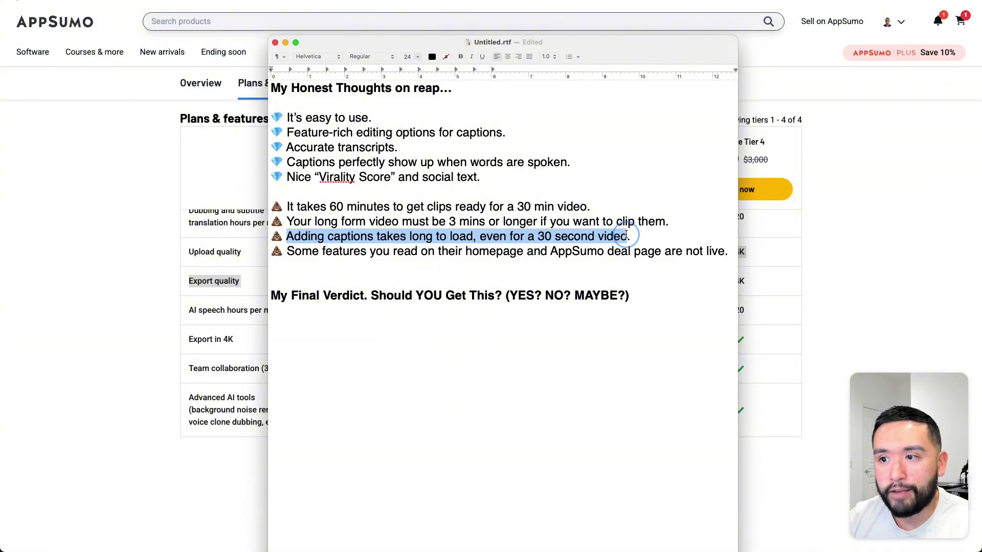
click(401, 237)
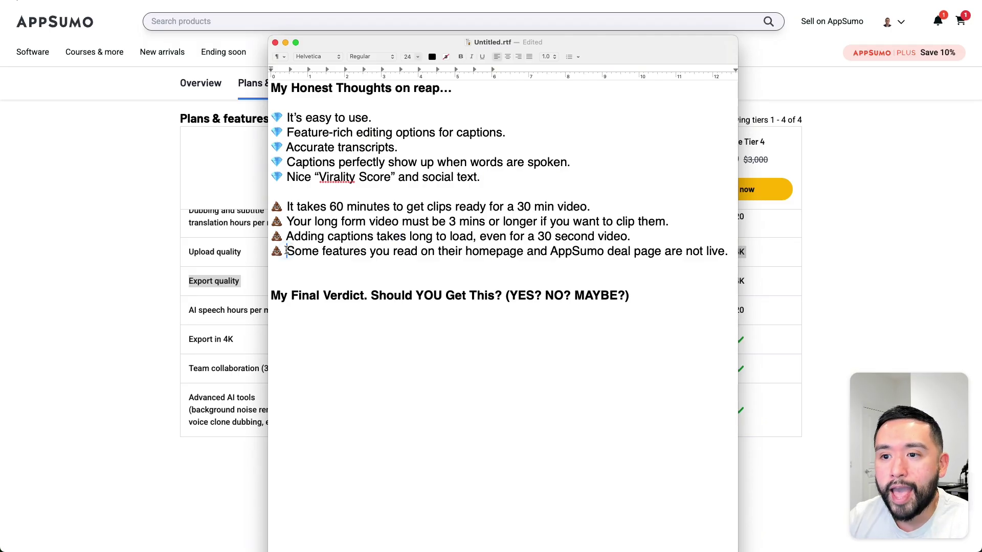
drag(287, 251, 682, 249)
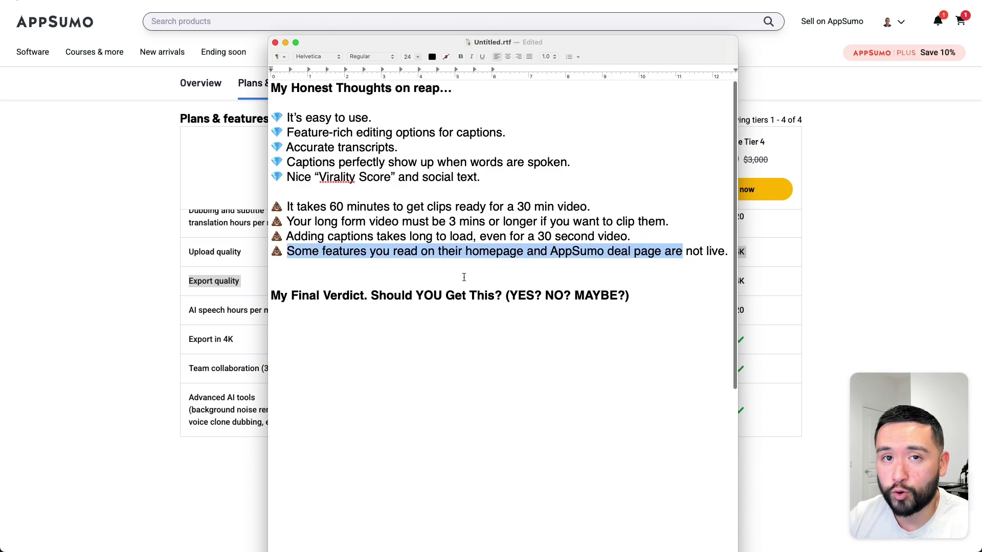
click(287, 295)
drag(274, 296, 628, 295)
Make the YES paragraph say it only ran into 1 bug, then review the closing sentence
scroll(402, 307, down, 10)
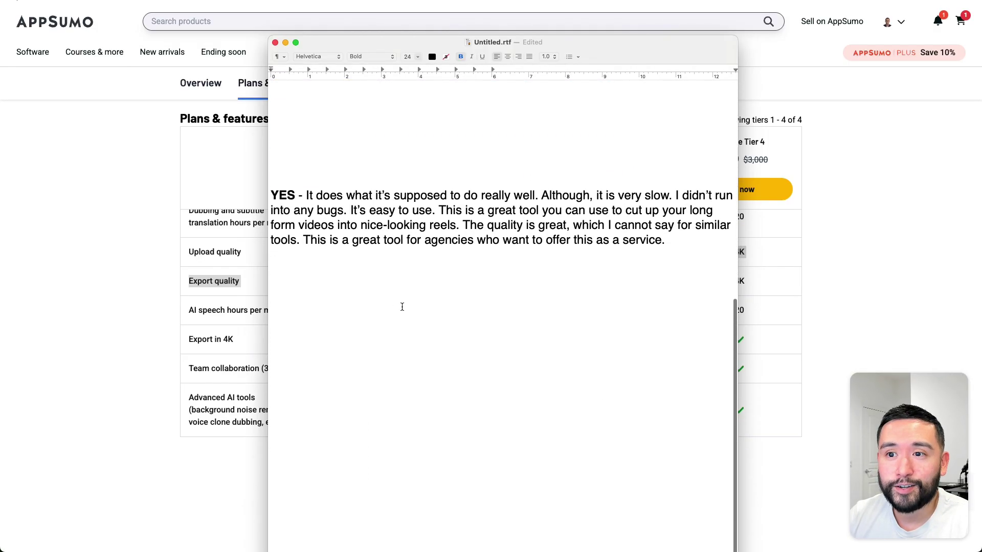
drag(316, 197, 361, 215)
click(341, 215)
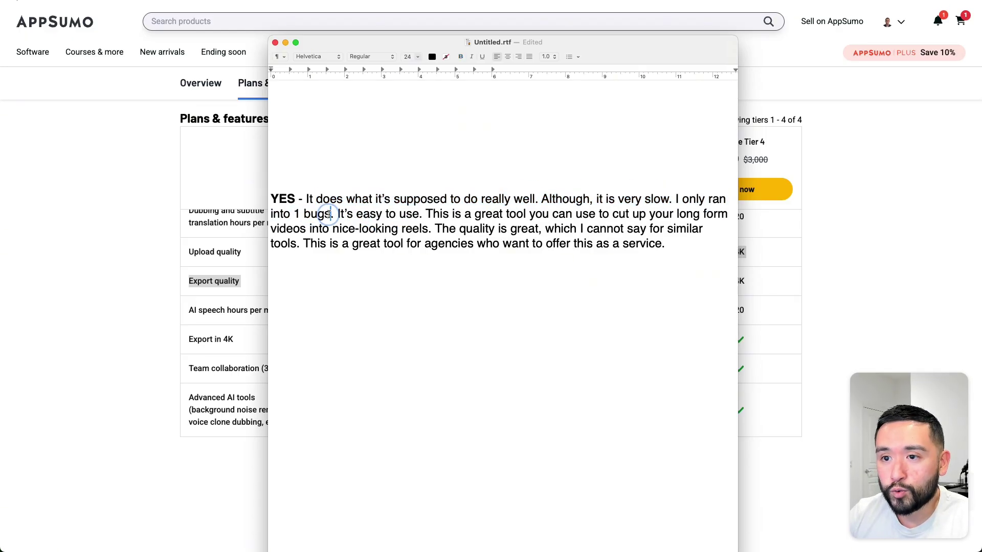
click(331, 215)
key(BackSpace)
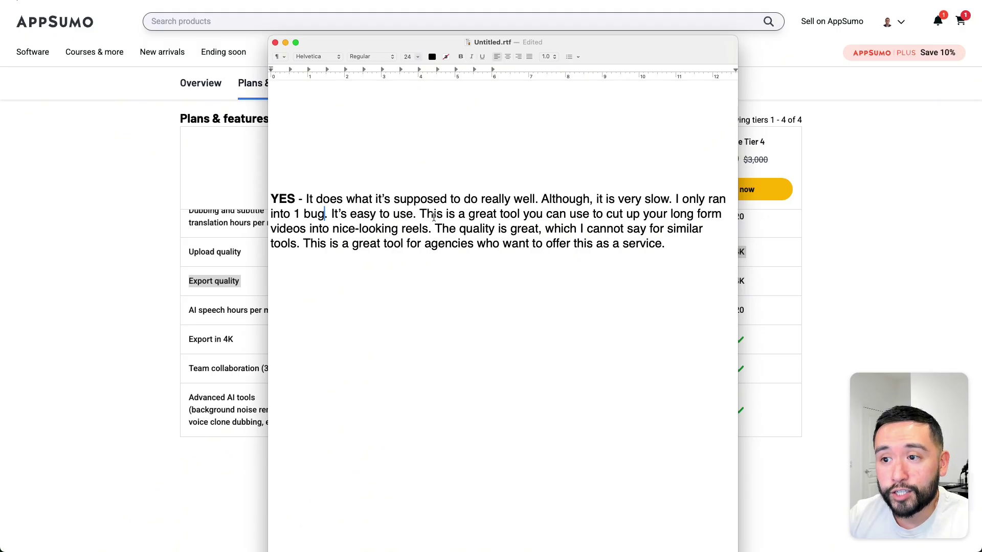
drag(427, 216, 667, 242)
click(673, 241)
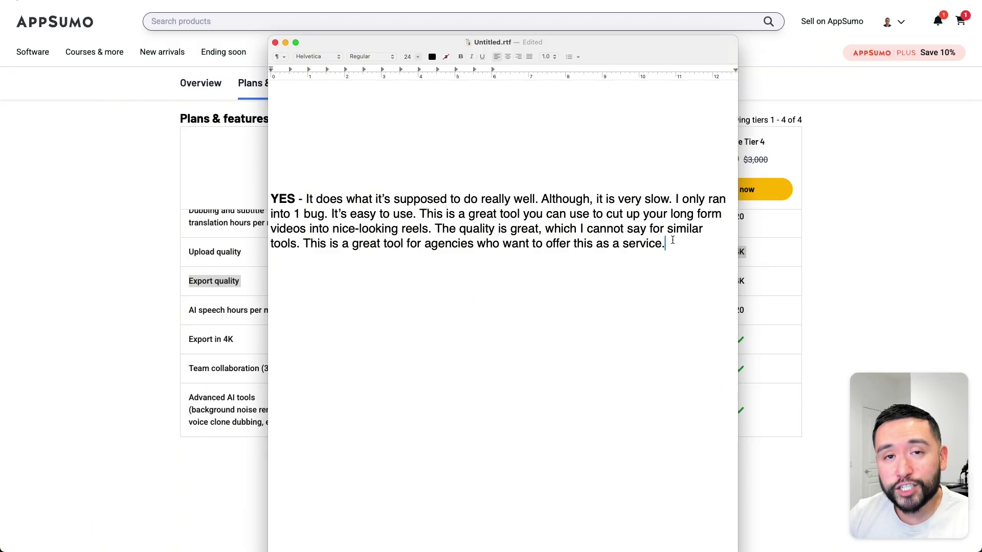